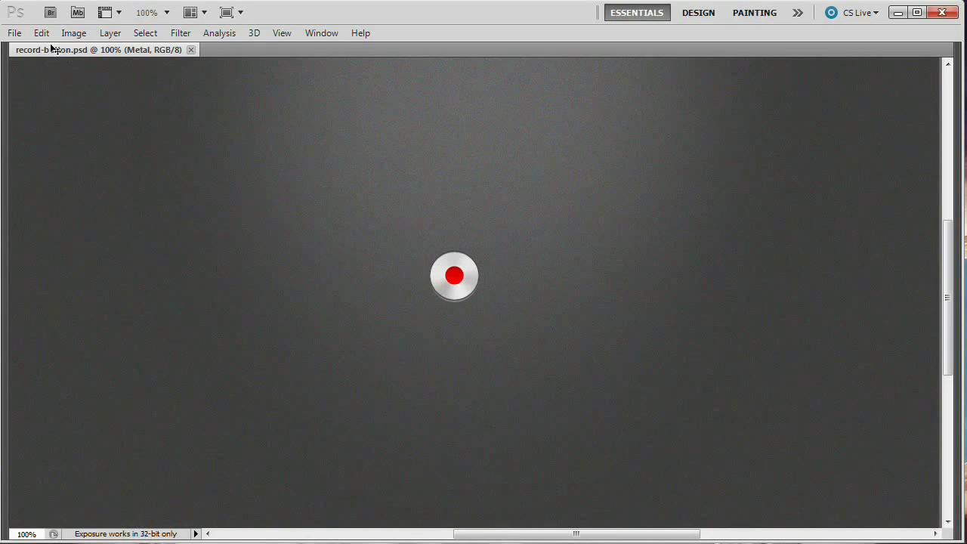
Create a new white RGB document named rec-btn, 1280 by 720 pixels at 72 pixels/inch.
key("Tab")
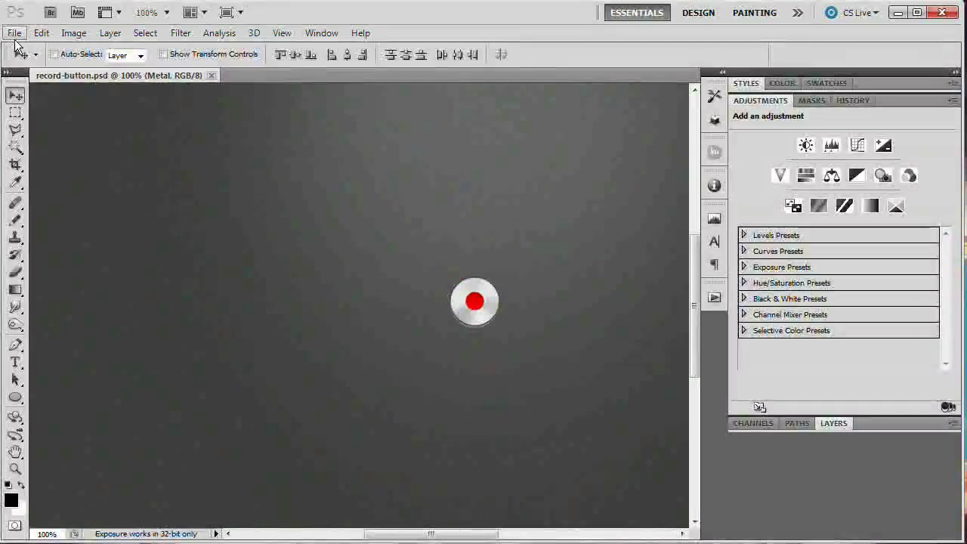
left_click(15, 34)
left_click(38, 52)
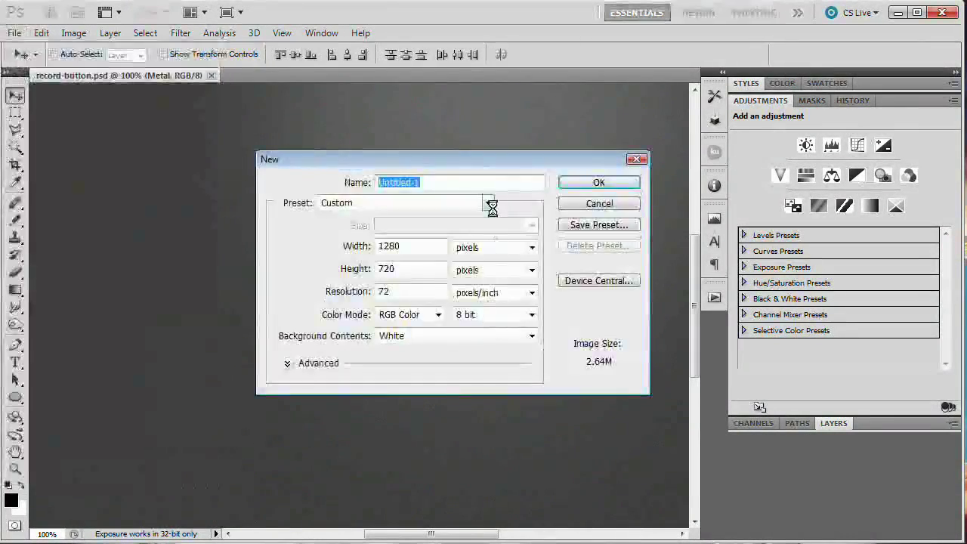
type("rec-btn")
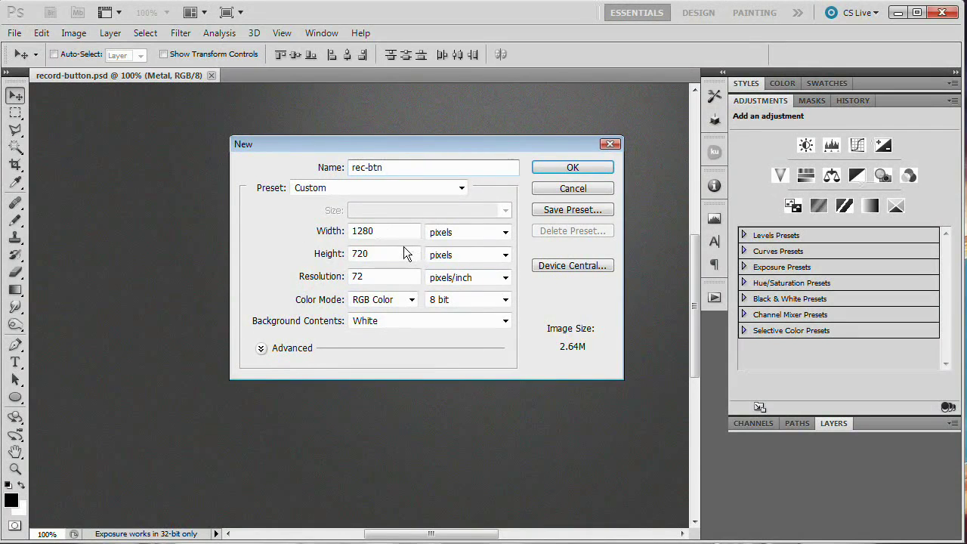
left_click(391, 230)
left_click(382, 255)
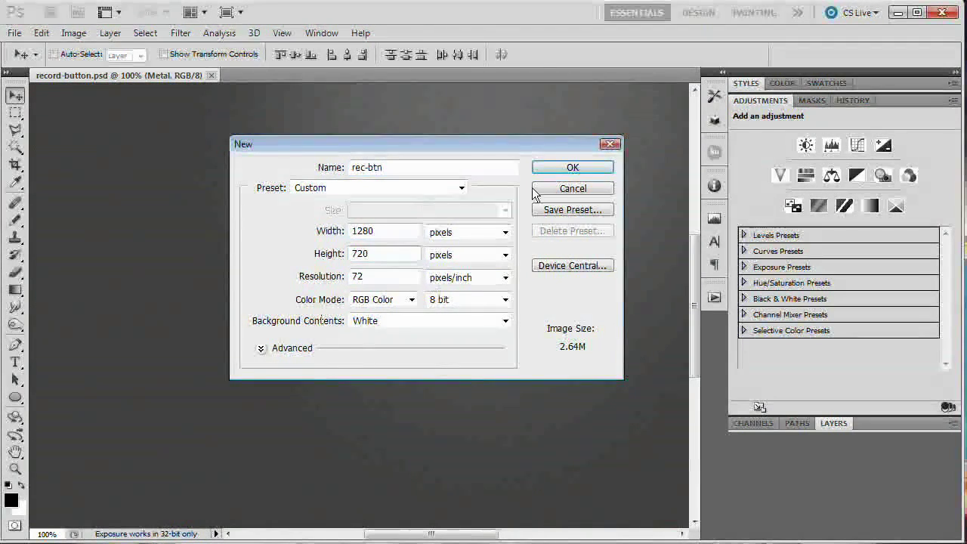
left_click(583, 165)
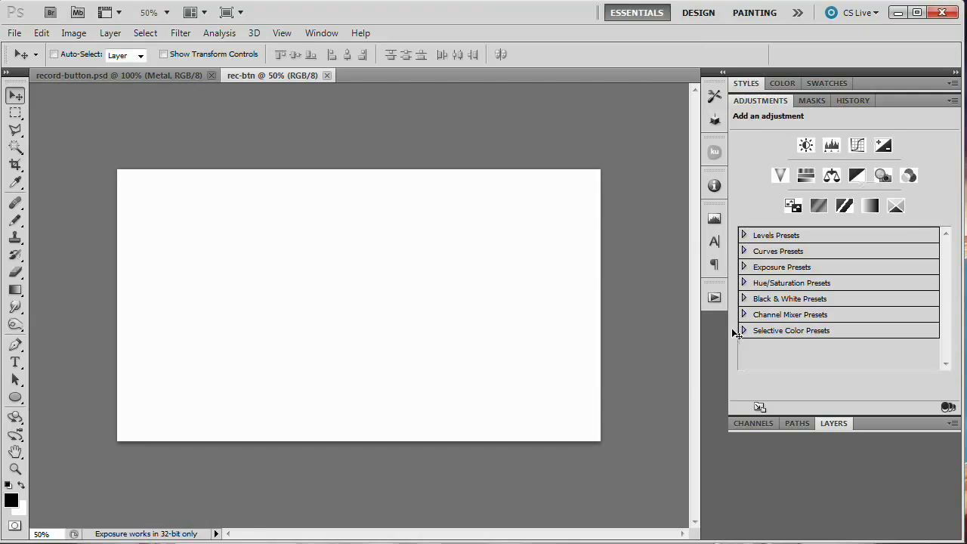
Set the foreground color to #404040 and fill the Background layer with it.
left_click(762, 100)
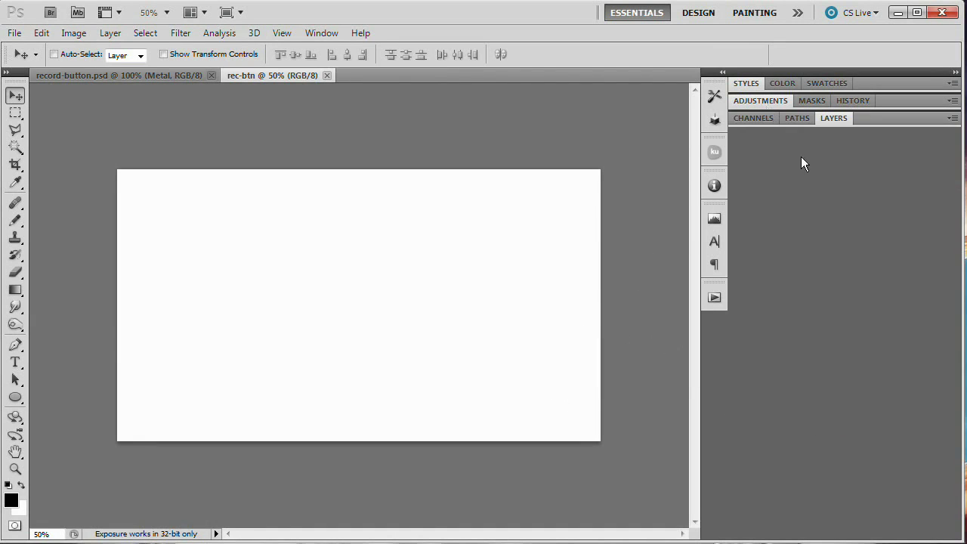
left_click(834, 118)
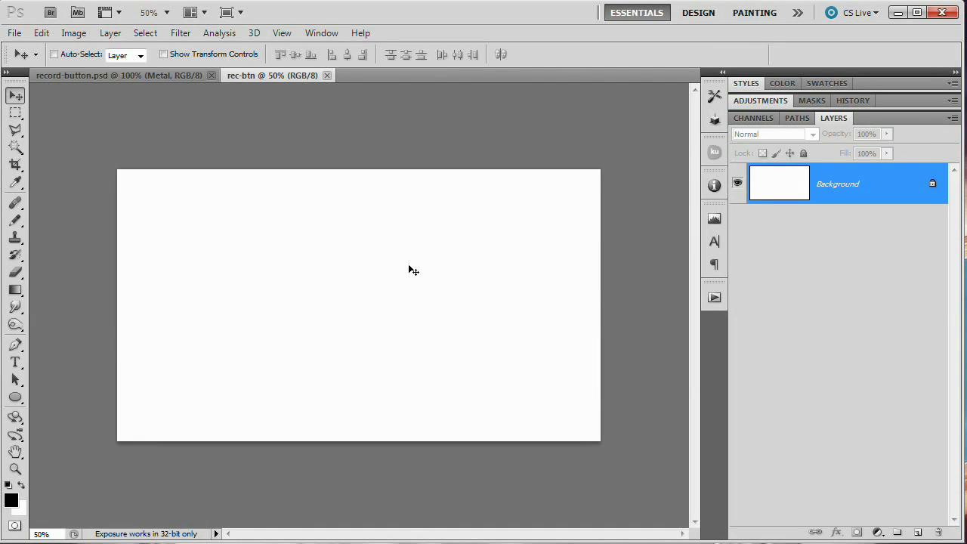
left_click(14, 500)
left_click_drag(440, 159, 366, 122)
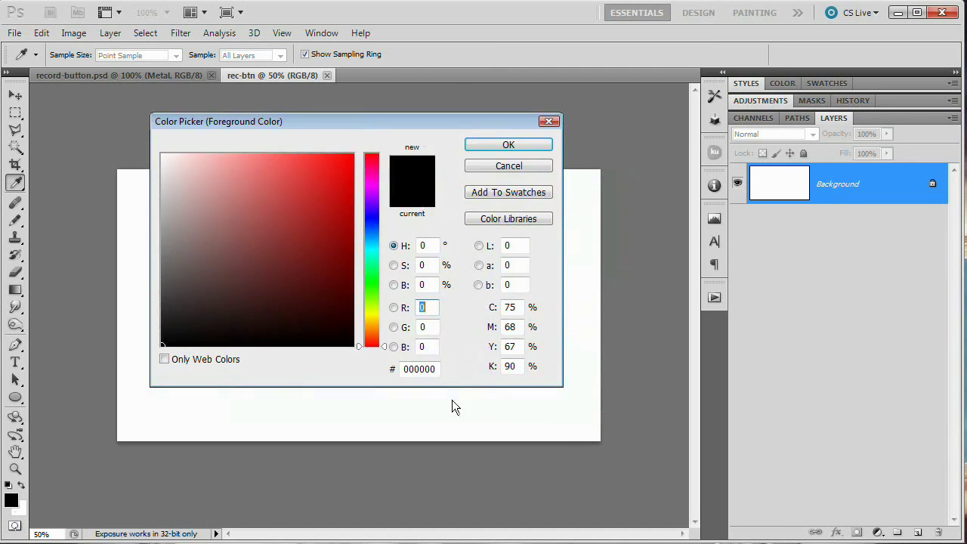
left_click(435, 369)
type("40404")
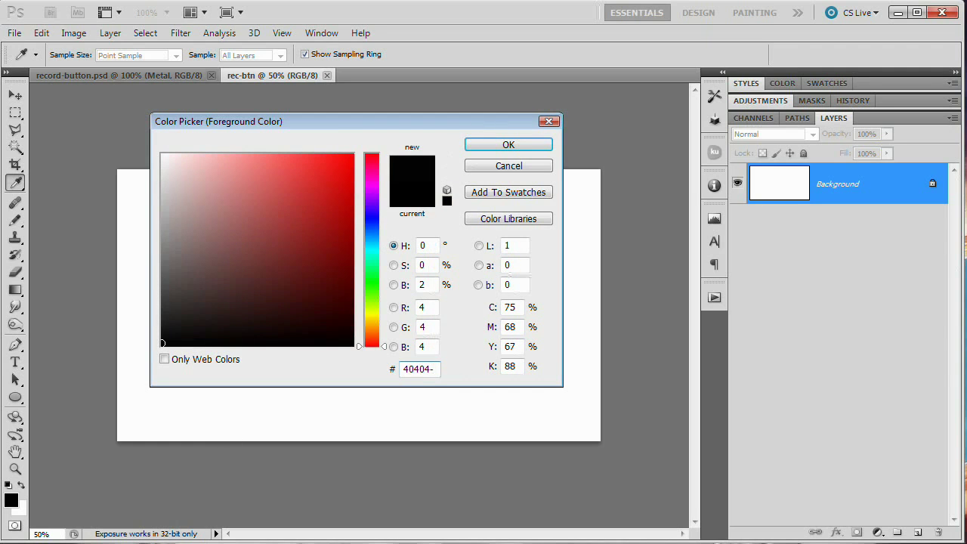
type("0")
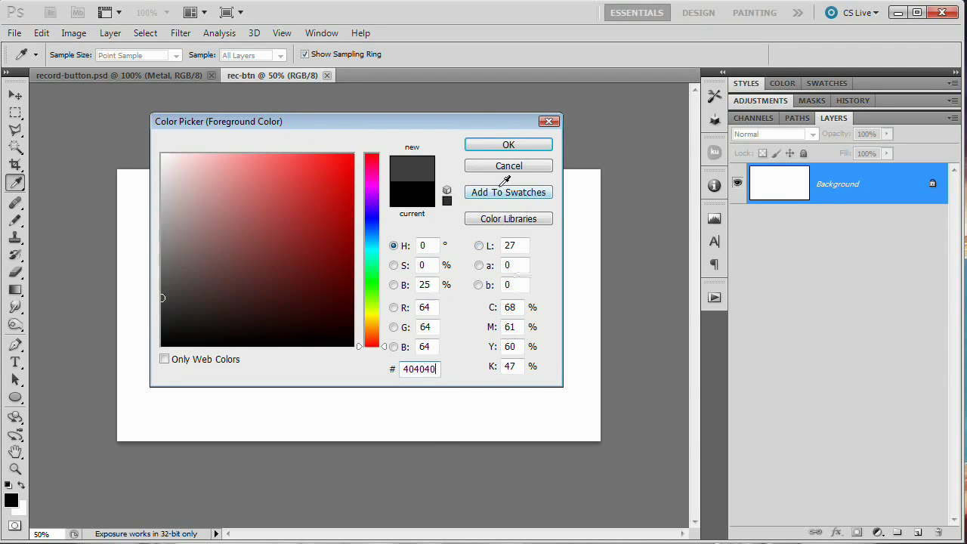
left_click(514, 145)
key("v")
key("alt+BackSpace")
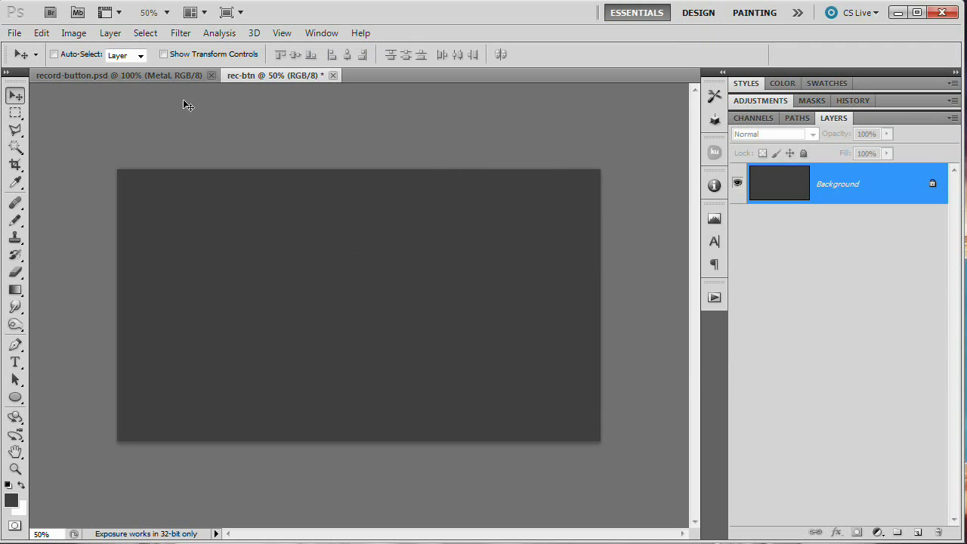
Apply the Add Noise filter to the Background layer with a 2% amount, Gaussian distribution and Monochromatic enabled.
left_click(182, 33)
mouse_move(226, 215)
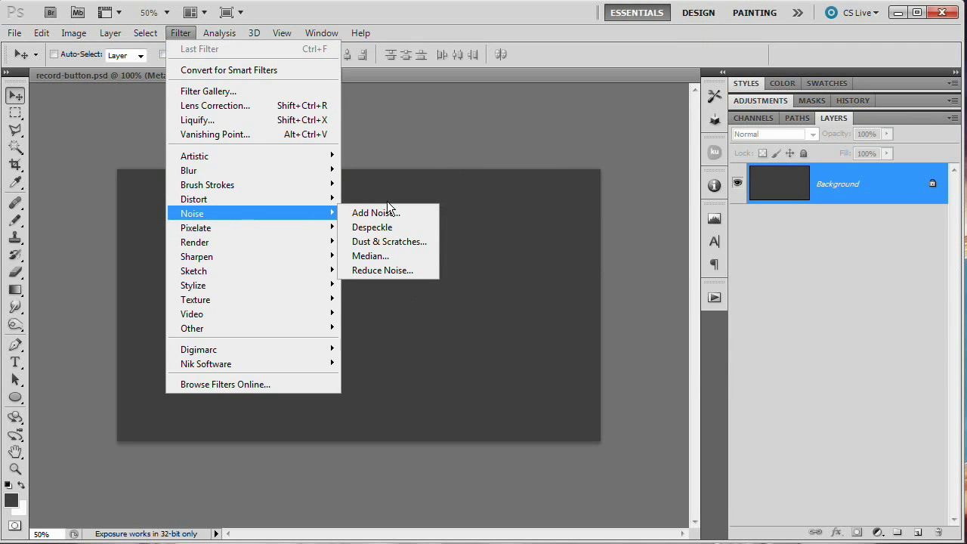
left_click(419, 213)
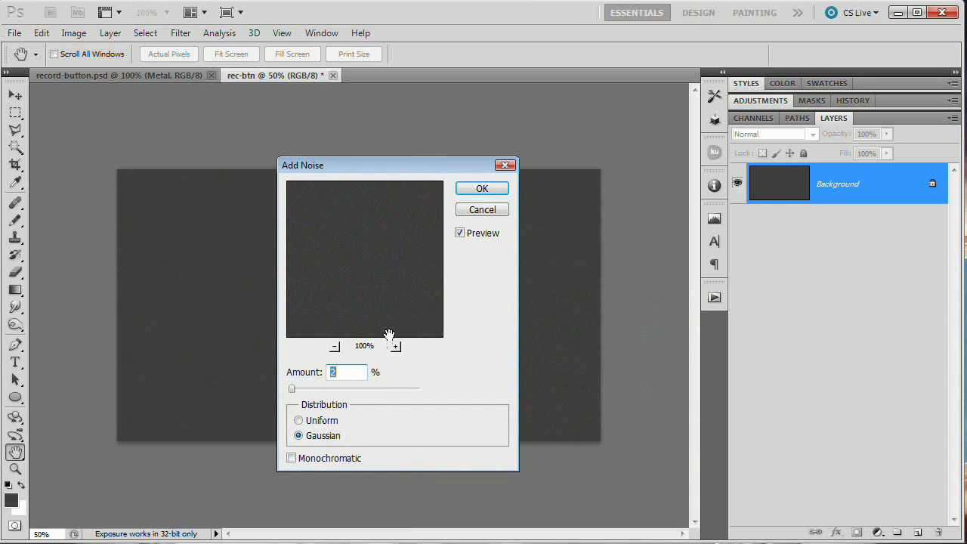
left_click(356, 372)
left_click(333, 441)
left_click(291, 458)
left_click(494, 188)
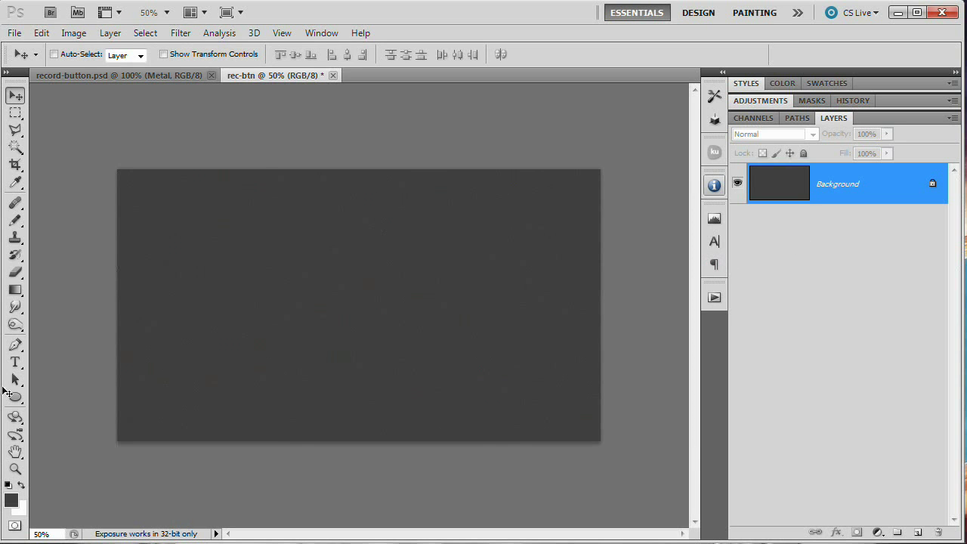
Draw a circular path near the center of the canvas with the Ellipse tool.
left_click_drag(15, 397, 87, 427)
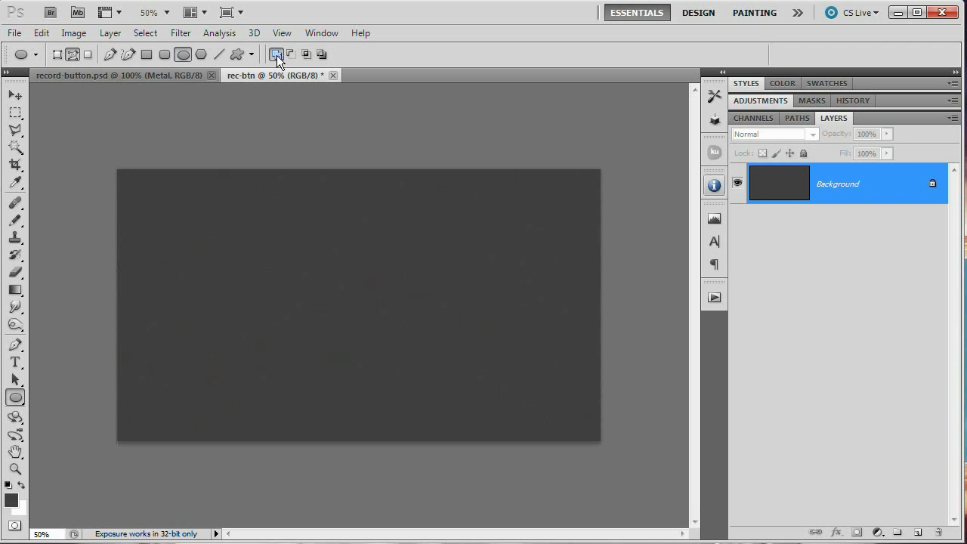
left_click(322, 54)
key("ctrl+plus")
left_click_drag(342, 272, 405, 333)
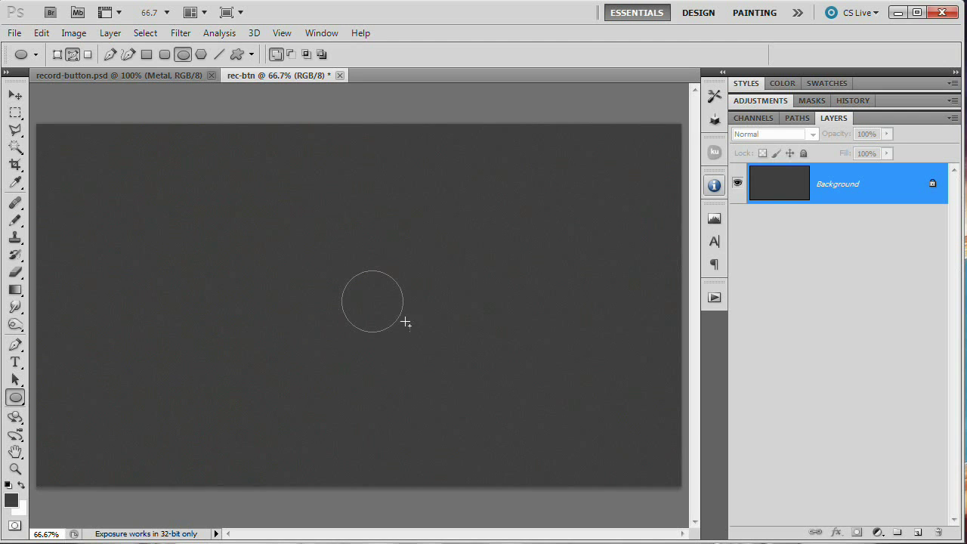
Create a solid color fill layer named Metal from the circle path, colored white (#ffffff).
left_click(112, 34)
mouse_move(170, 149)
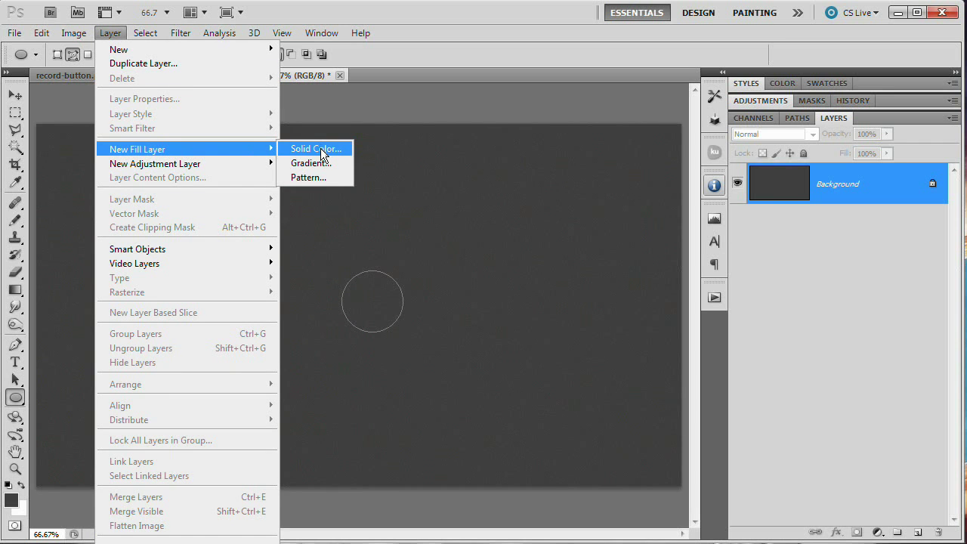
left_click(318, 148)
left_click_drag(424, 193, 437, 168)
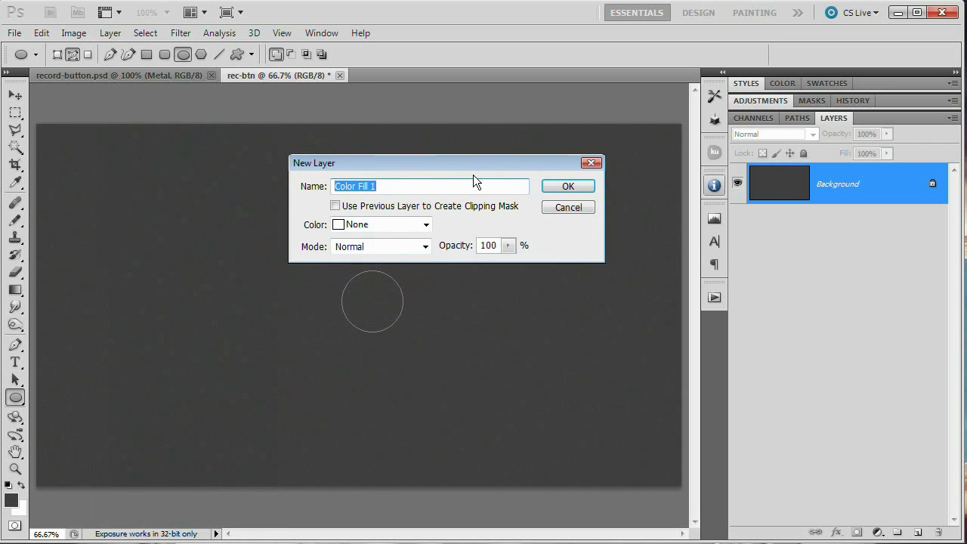
type("Metal")
left_click(567, 186)
left_click_drag(200, 185, 160, 153)
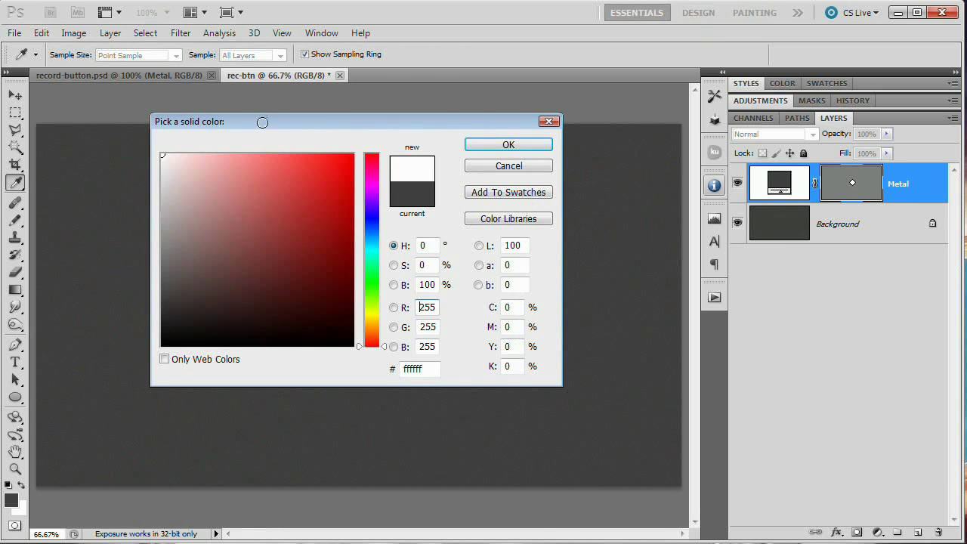
left_click(509, 144)
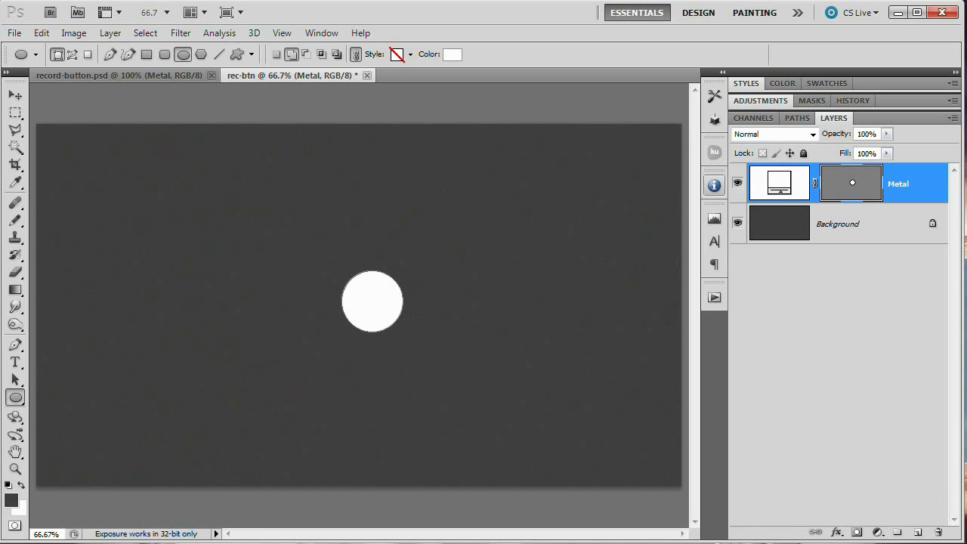
Open the Metal layer's blending options and set its fill opacity to 0%.
left_click(110, 32)
mouse_move(169, 121)
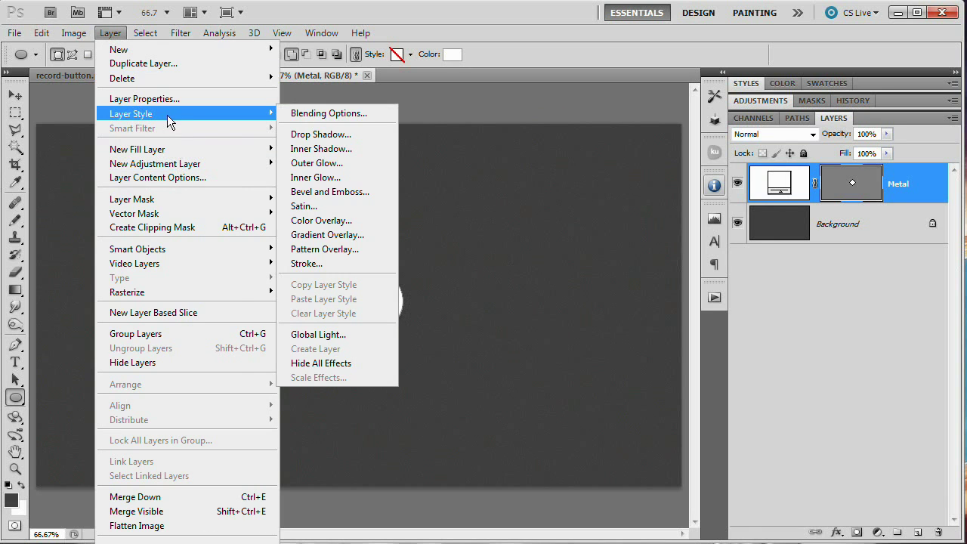
left_click(351, 115)
left_click_drag(582, 281, 756, 73)
left_click_drag(732, 178, 610, 224)
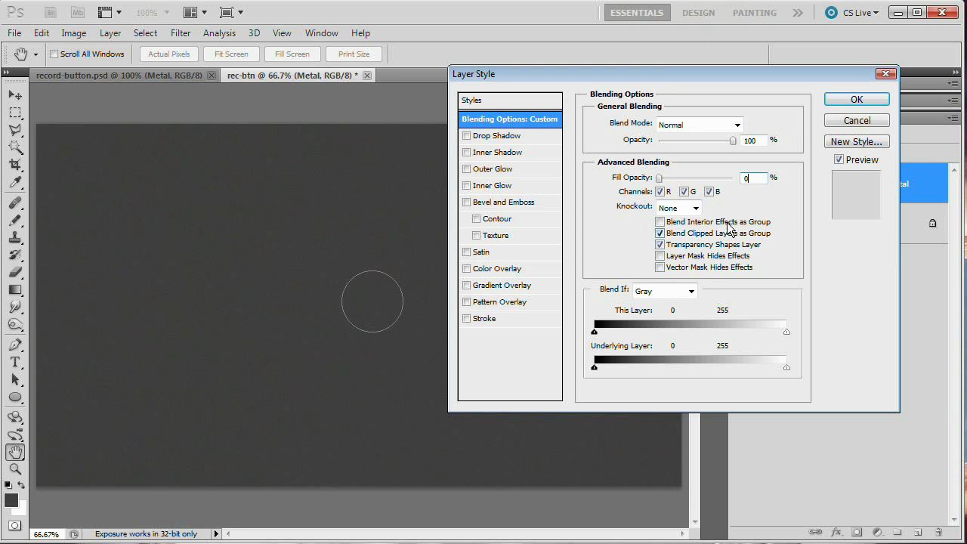
left_click_drag(719, 73, 590, 84)
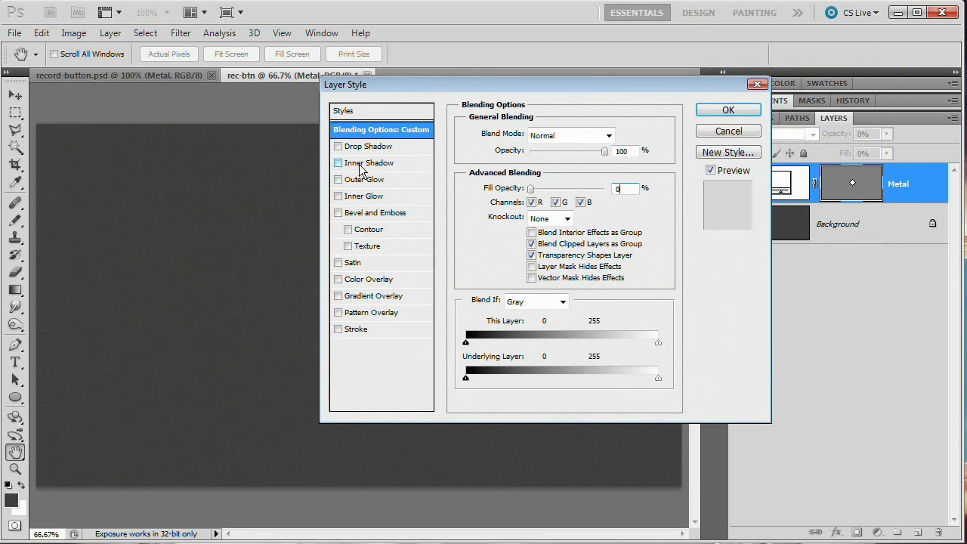
Enable an inner shadow on the Metal layer with Normal blend mode, 50% opacity and Use Global Light off.
left_click(361, 166)
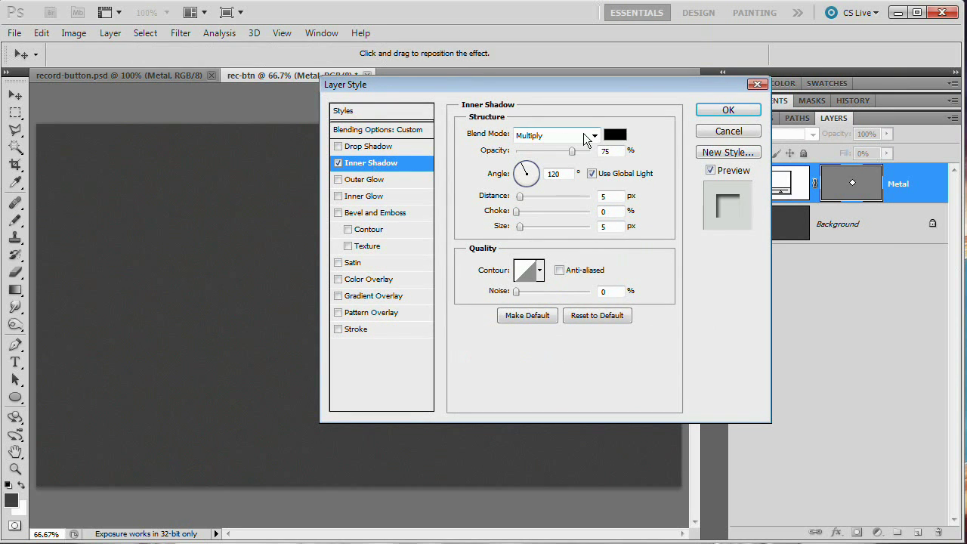
left_click(594, 135)
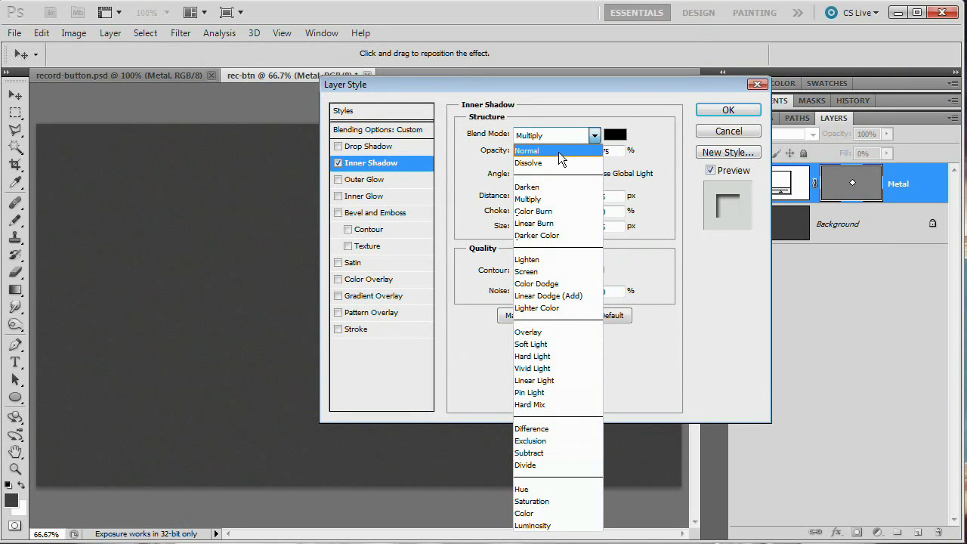
left_click(563, 147)
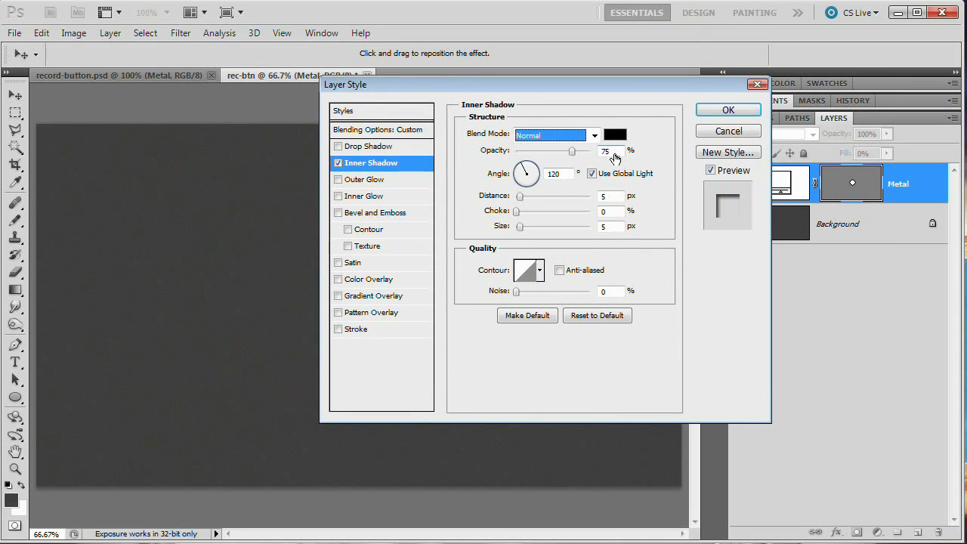
left_click(609, 152)
type("50")
left_click(592, 173)
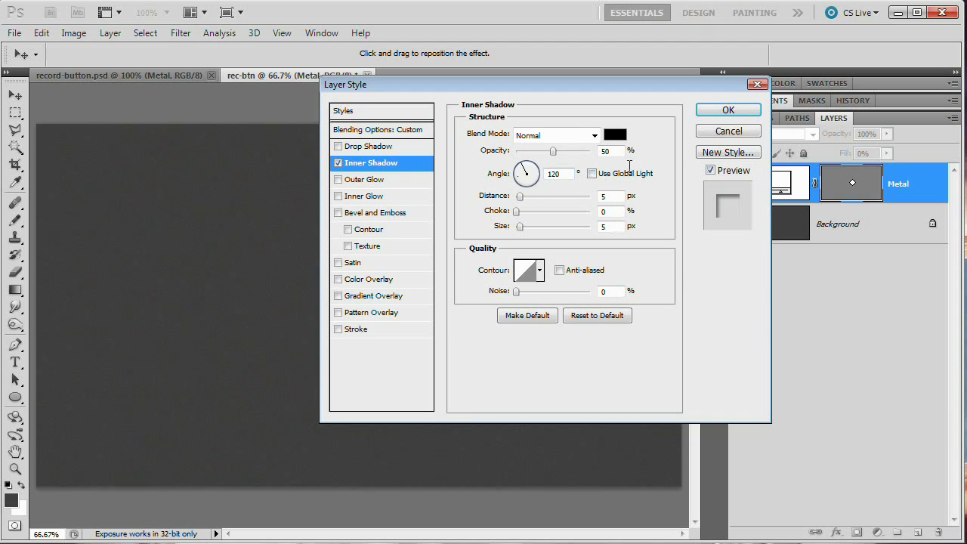
Set the inner shadow's angle to 90°, distance to 2 px and size to 0 px.
left_click(566, 175)
type("90")
left_click(604, 197)
type("2")
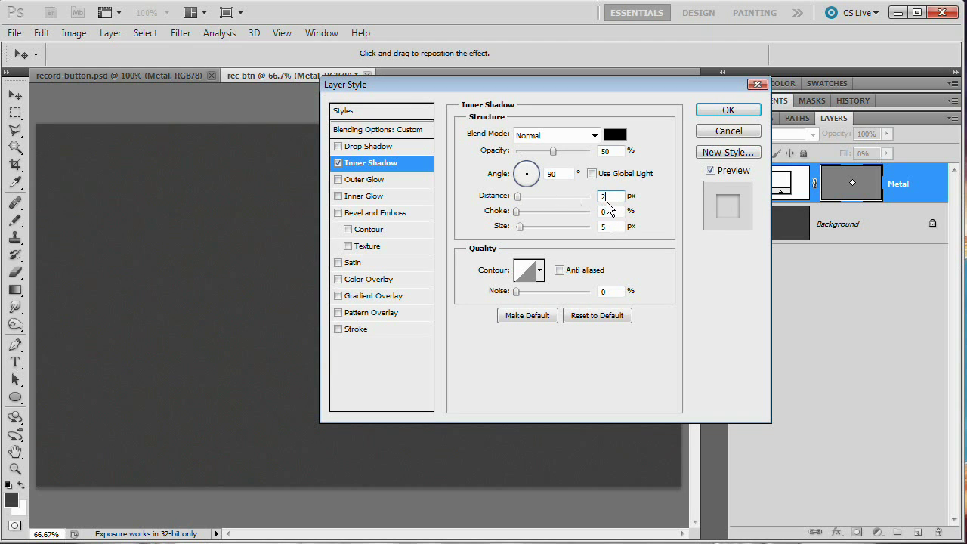
left_click(608, 227)
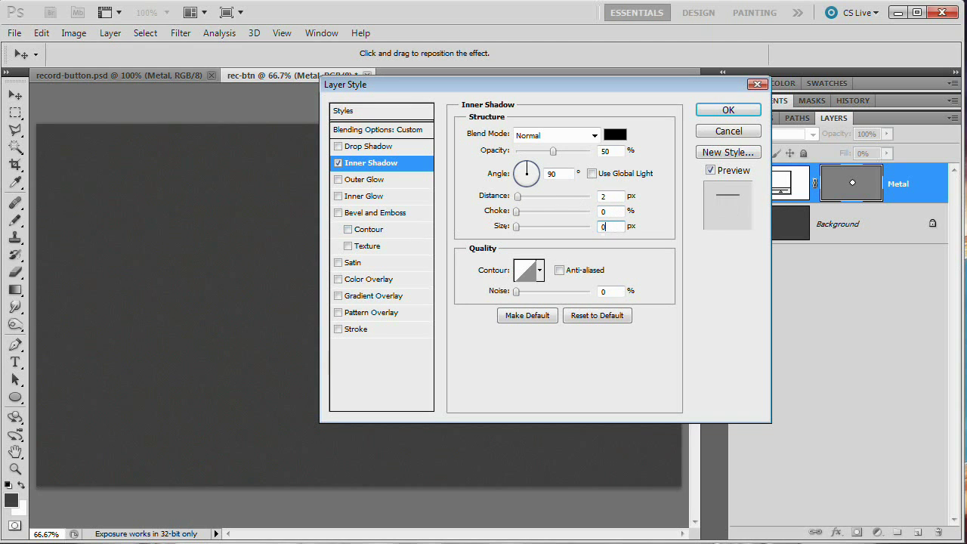
type("0")
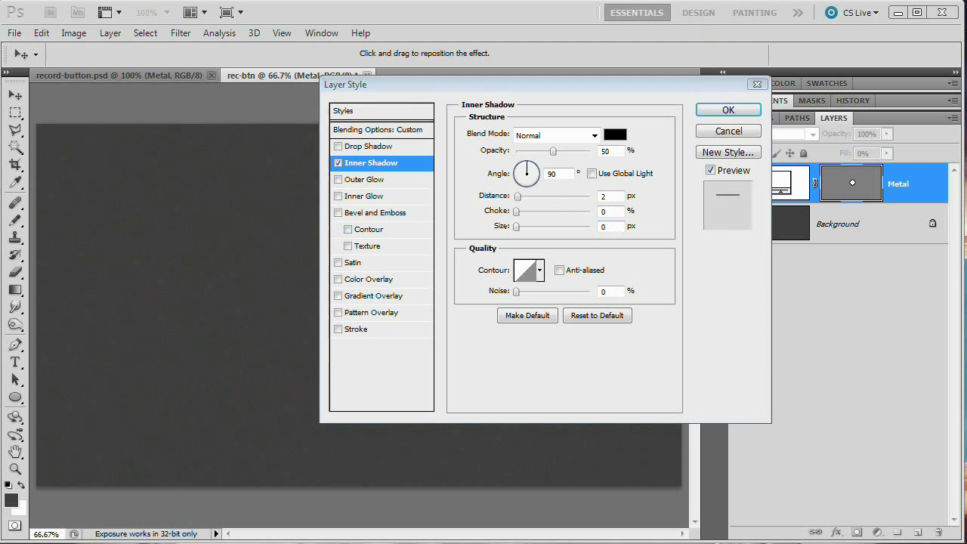
Enable an inner glow on the Metal layer and set its blend mode to Multiply.
left_click(363, 198)
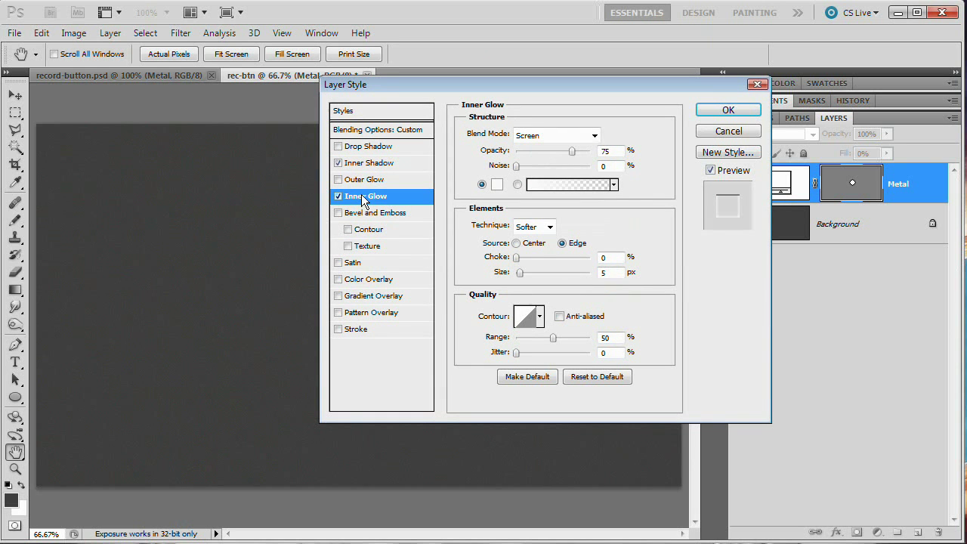
left_click_drag(566, 88, 743, 117)
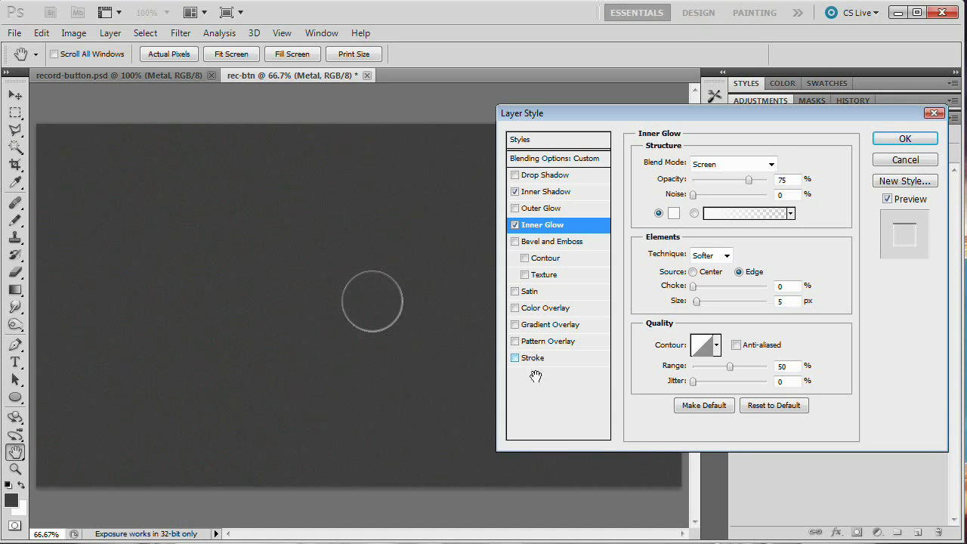
left_click(732, 167)
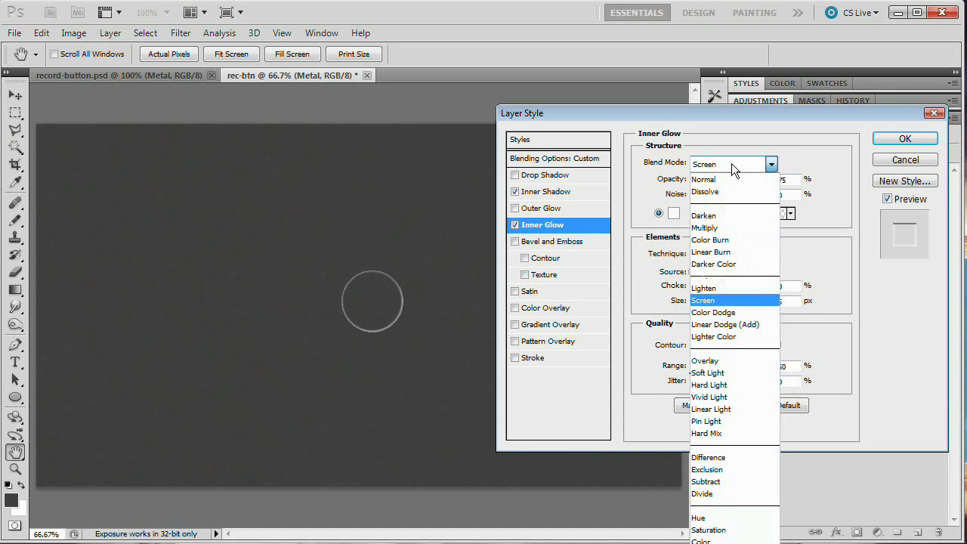
left_click(725, 222)
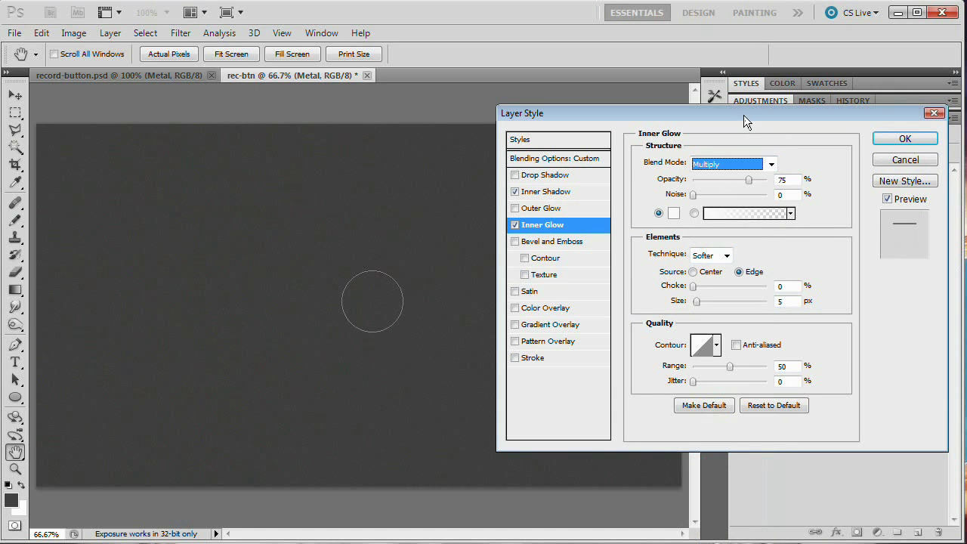
left_click_drag(744, 122, 726, 117)
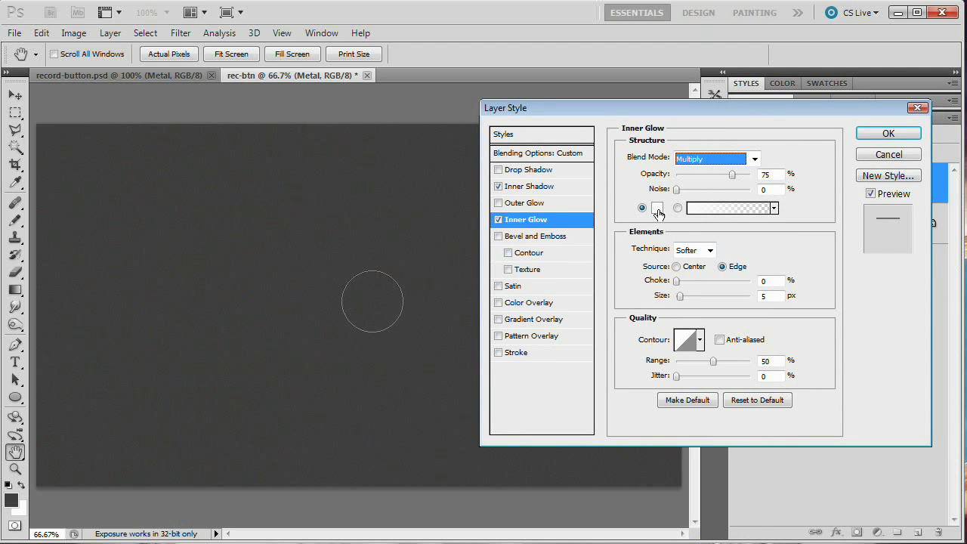
Set the inner glow's color to black (#000000).
key("Tab")
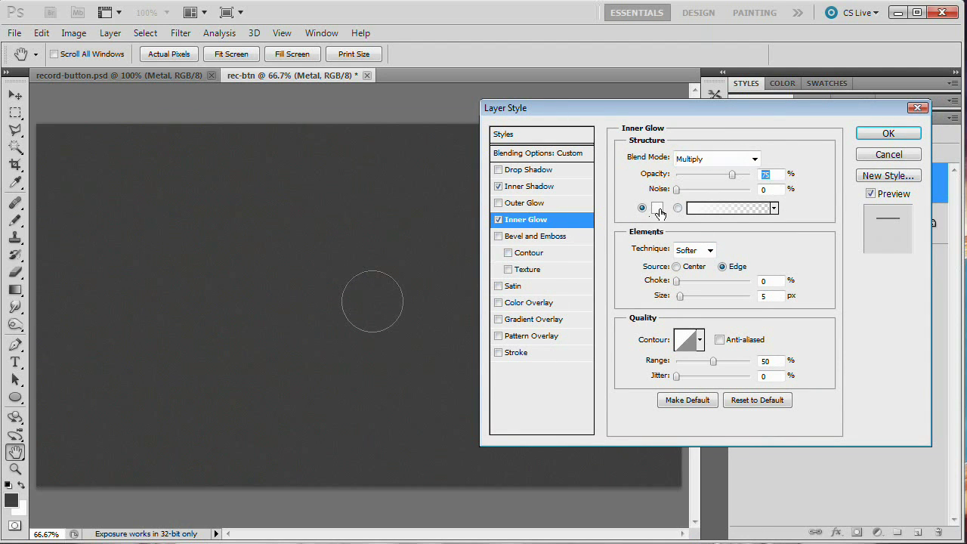
left_click(657, 209)
left_click_drag(285, 279, 355, 347)
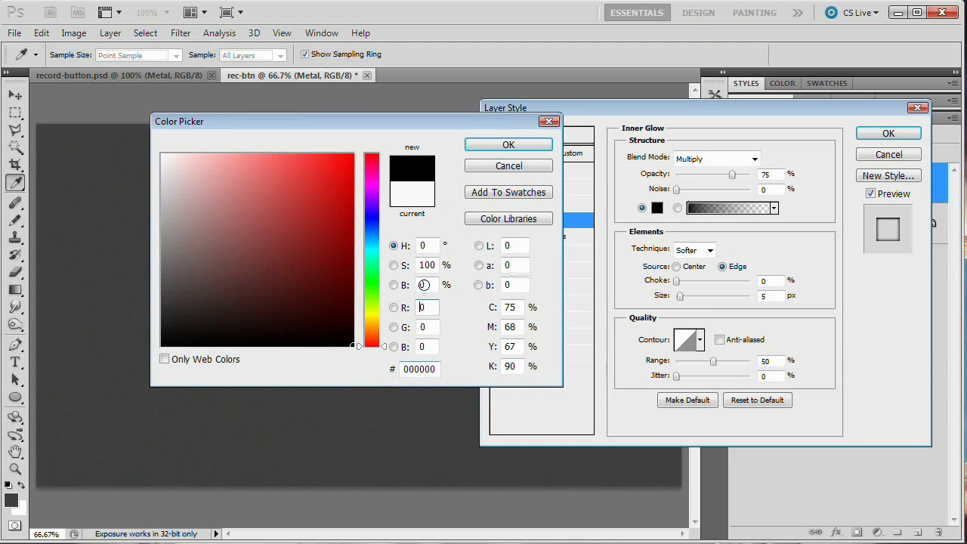
left_click(501, 150)
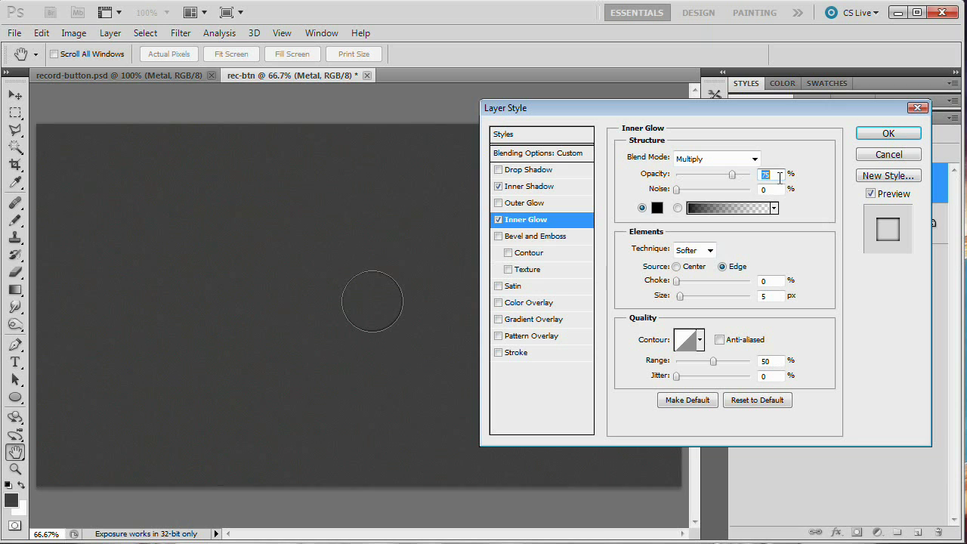
Set the inner glow's opacity to 85% and size to 2 px, apply the style, and select the Background layer.
type("85")
double_click(772, 296)
type("2")
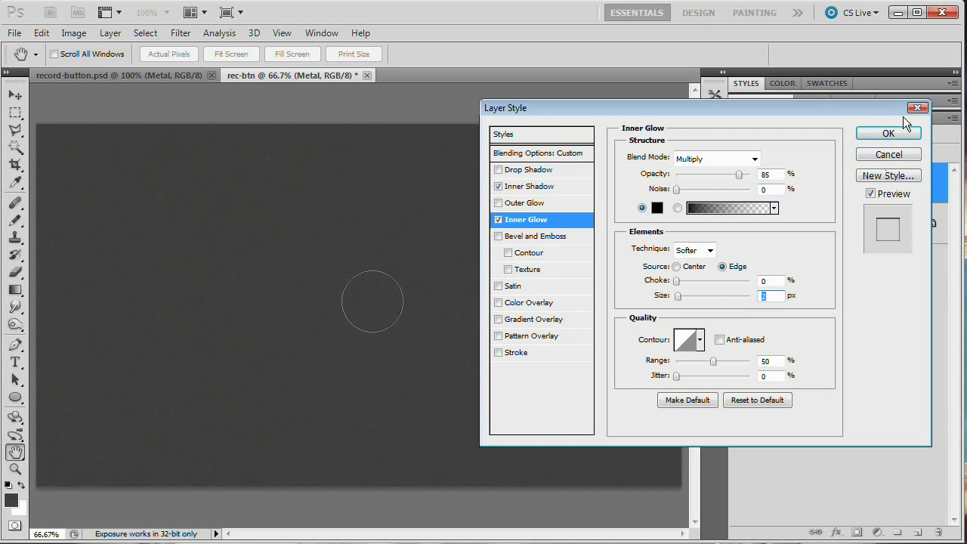
left_click(890, 133)
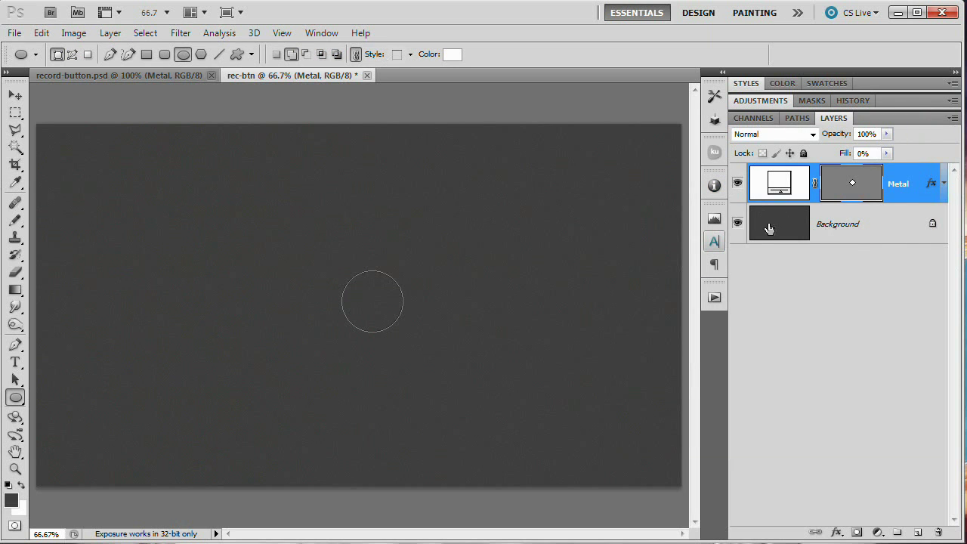
left_click(848, 226)
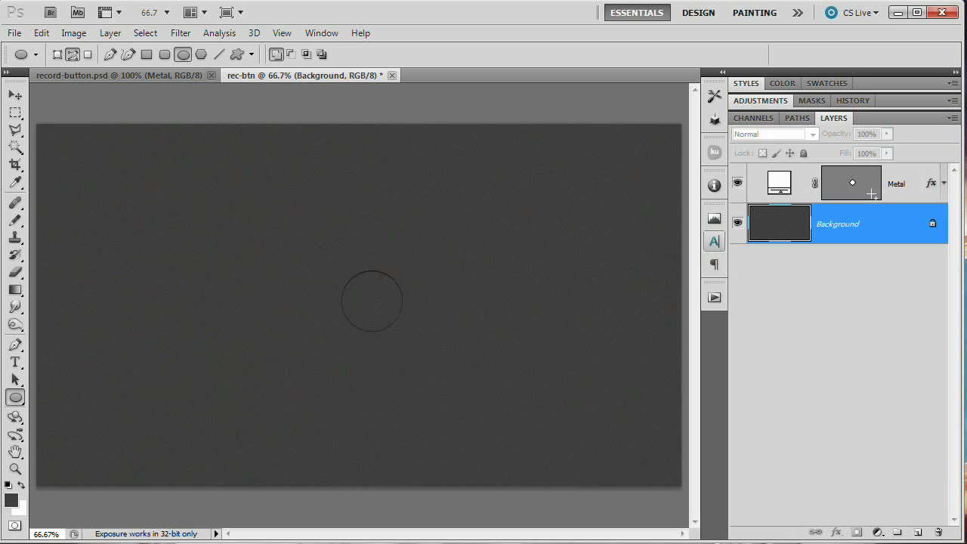
Reopen the Metal layer's style settings and enable a gradient overlay, showing its options.
double_click(932, 188)
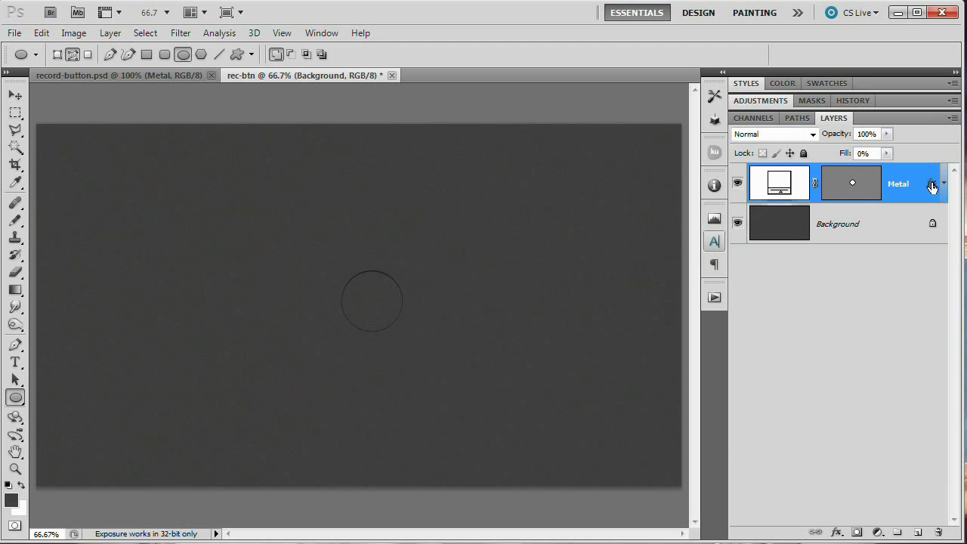
mouse_move(720, 103)
left_mouse_down()
mouse_move(612, 72)
mouse_move(720, 52)
left_mouse_up()
left_click(390, 289)
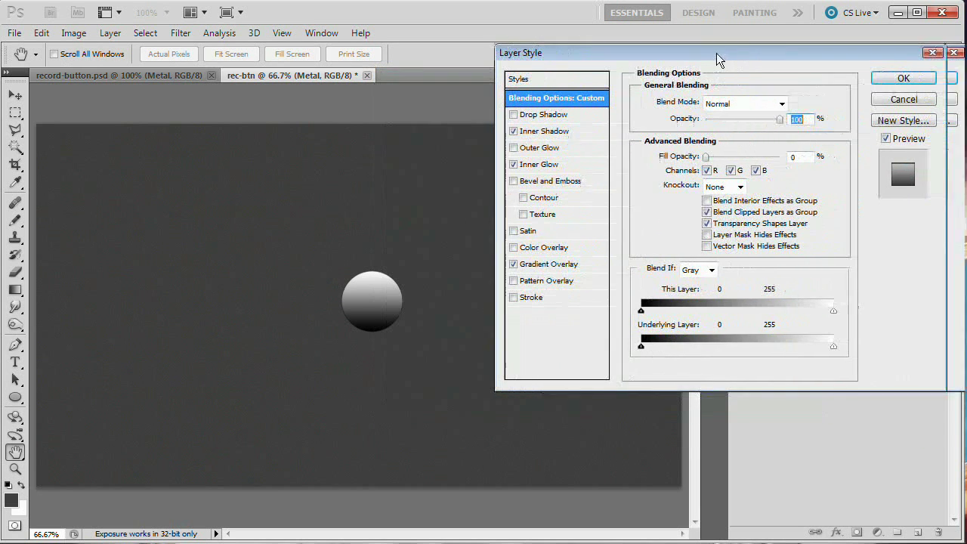
left_click(556, 265)
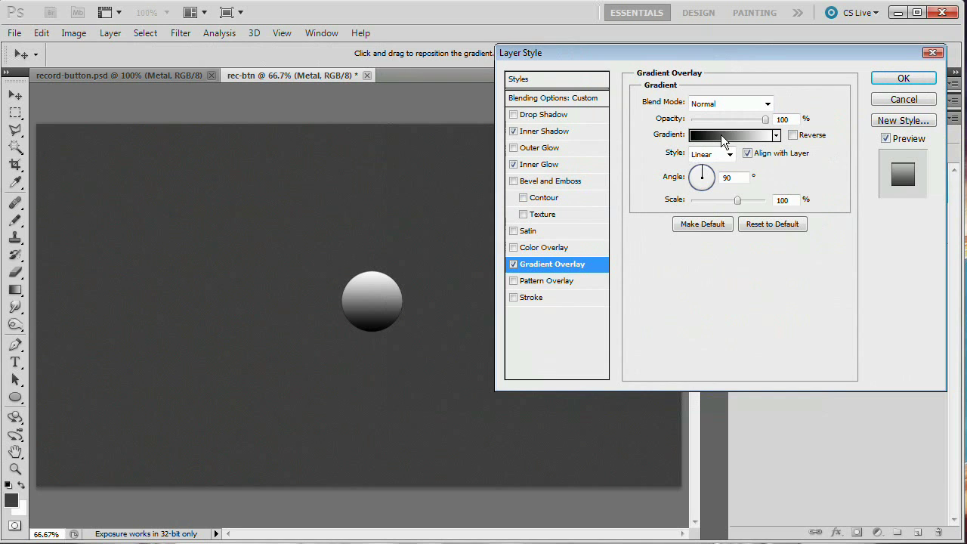
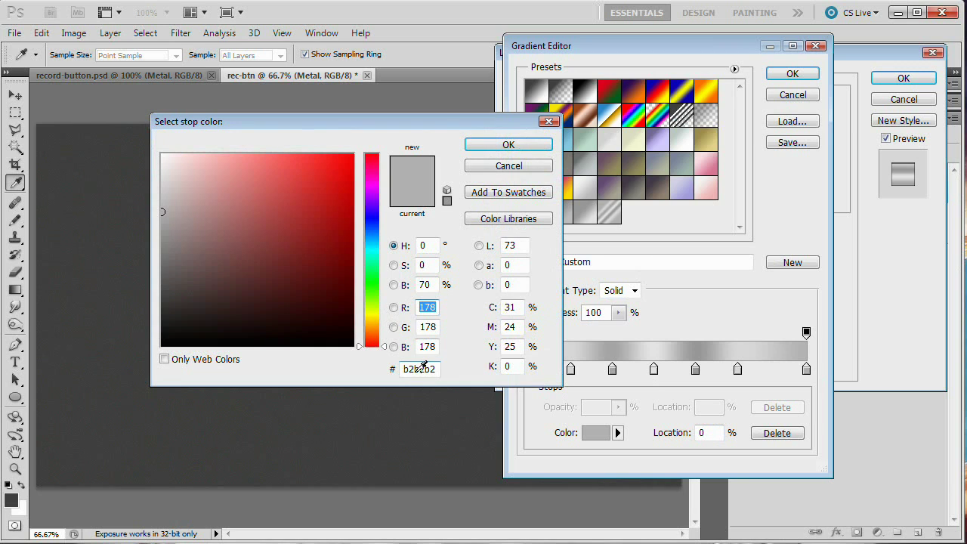
Inspect the color values of the custom gradient's stops at 0% and 15%.
left_click(416, 369)
left_click(438, 369)
left_click(411, 285)
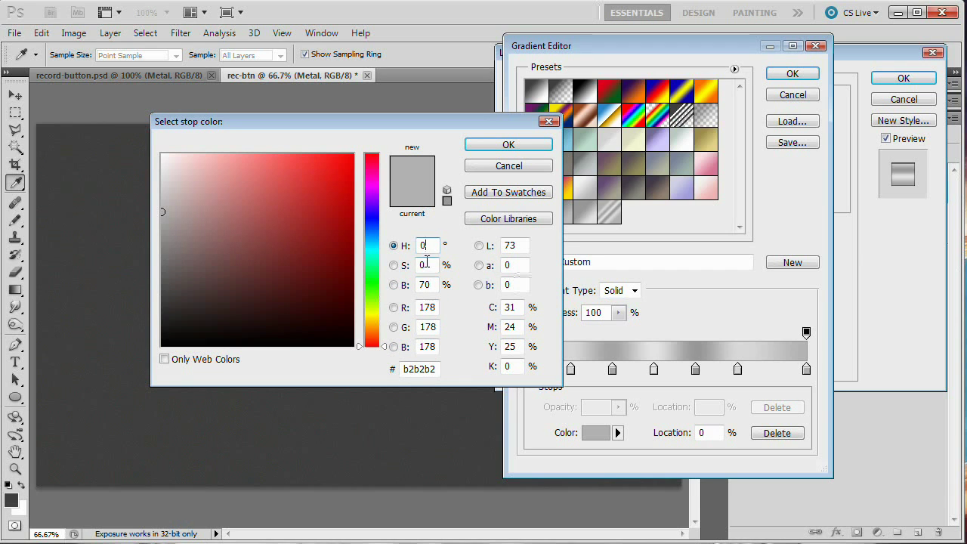
left_click(424, 265)
key("Tab")
left_click(529, 144)
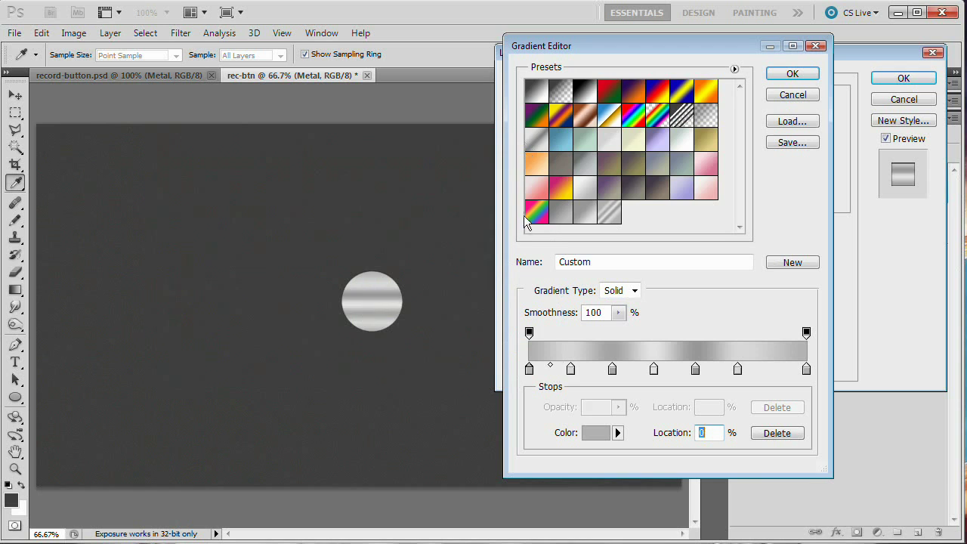
left_click(571, 370)
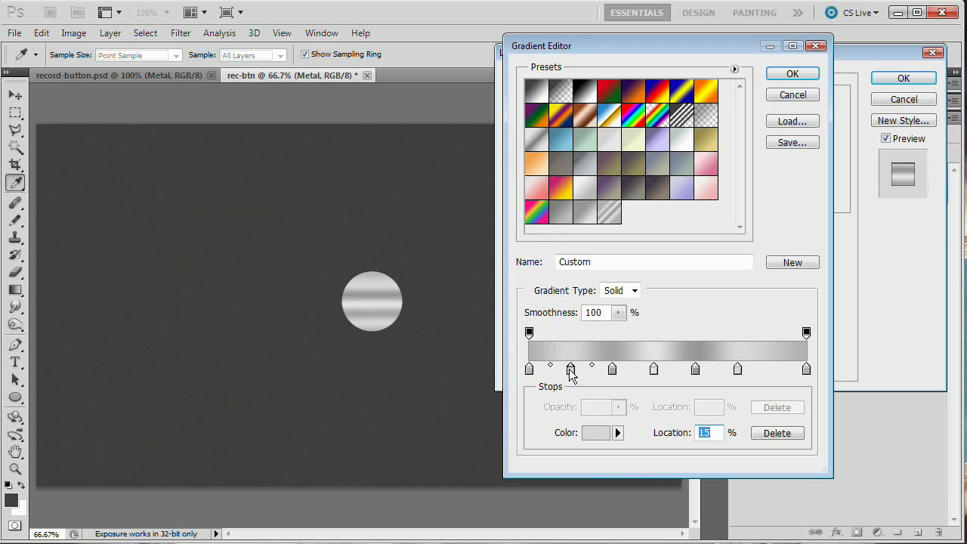
left_click(710, 433)
double_click(570, 370)
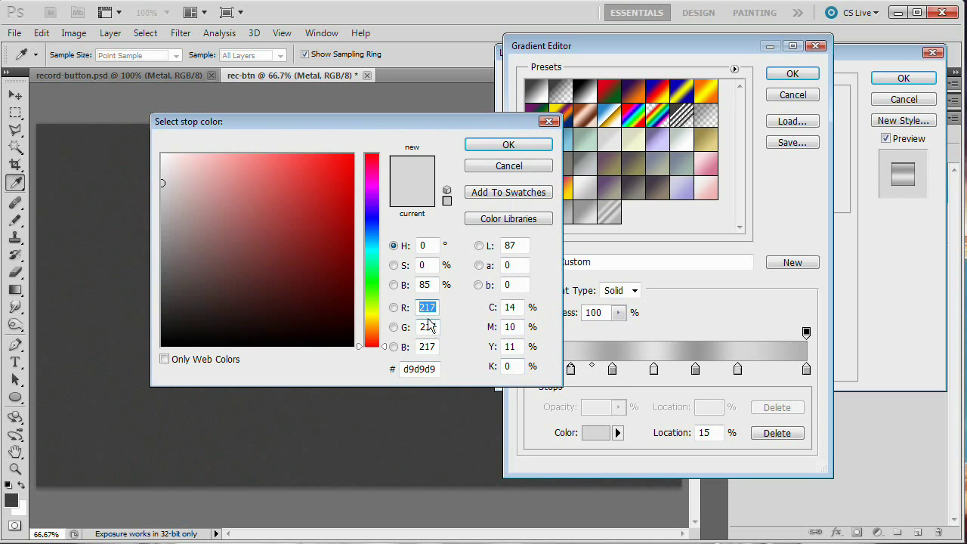
left_click(428, 285)
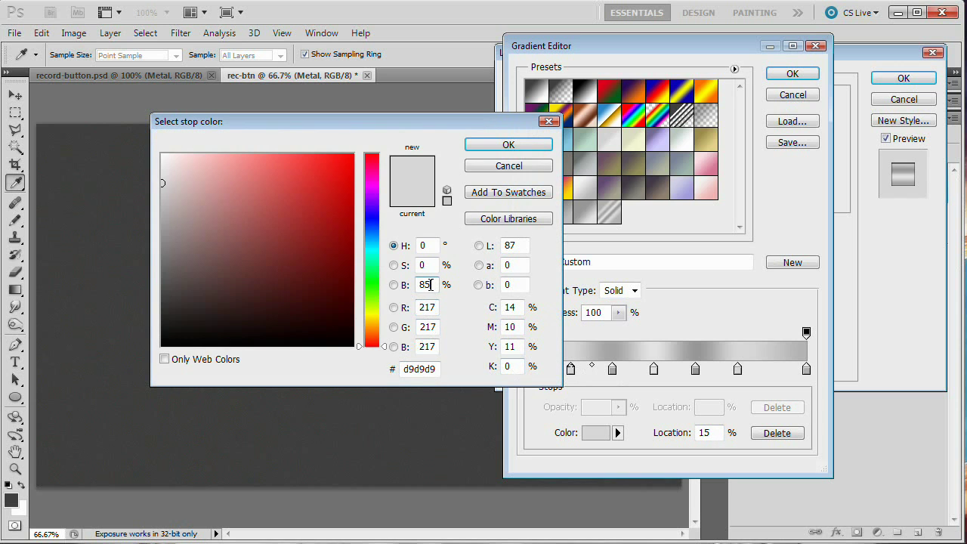
left_click(528, 149)
Inspect the color values of the custom gradient's stops at 30% and 45%.
left_click(612, 369)
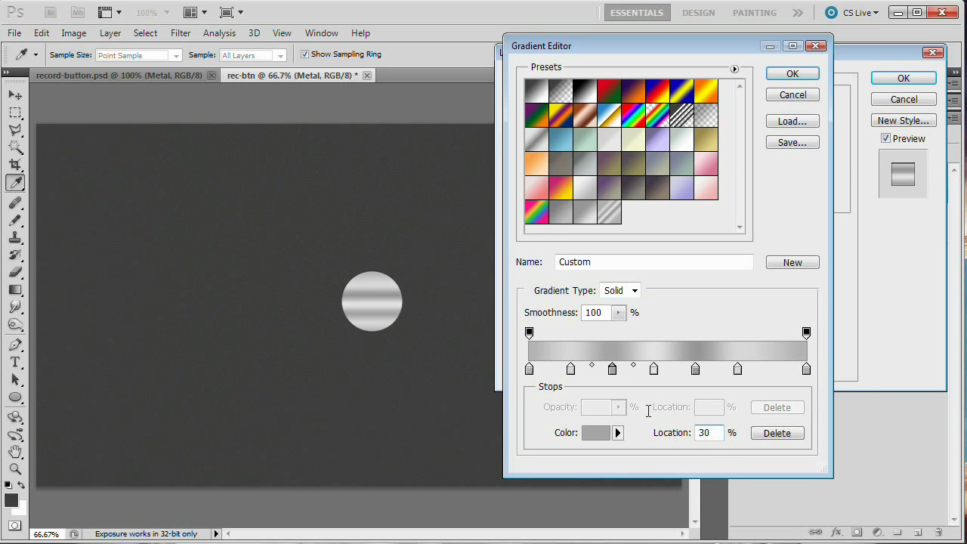
left_click(611, 371)
double_click(612, 370)
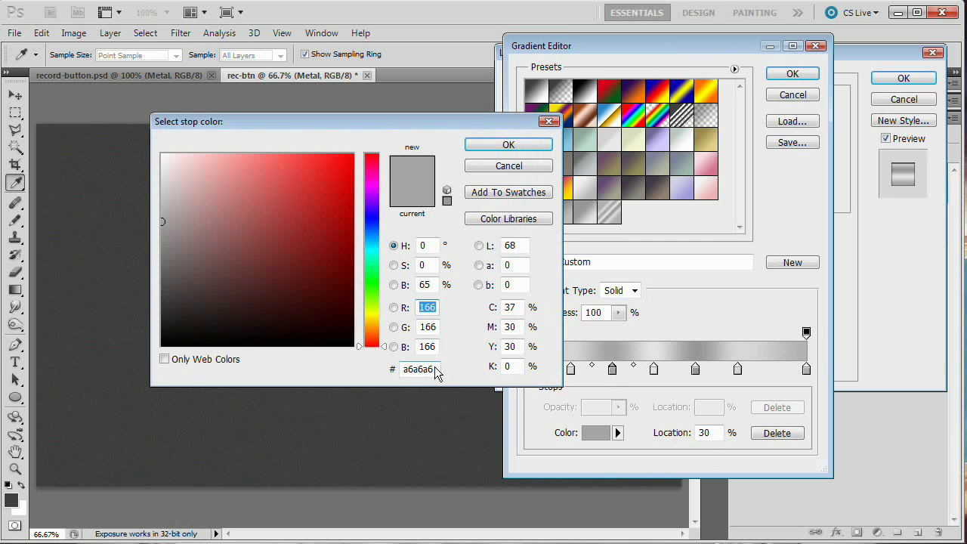
left_click(428, 284)
left_click(532, 147)
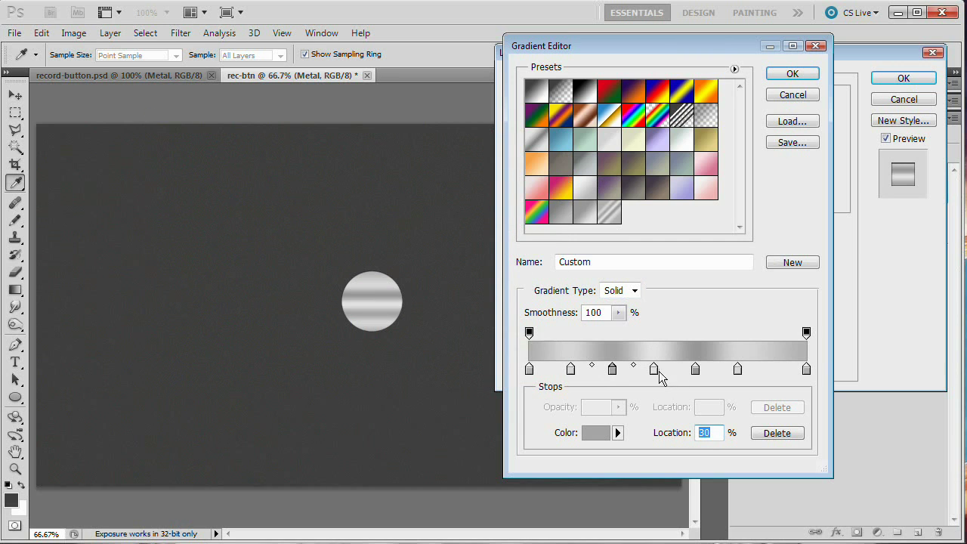
left_click(654, 371)
double_click(654, 370)
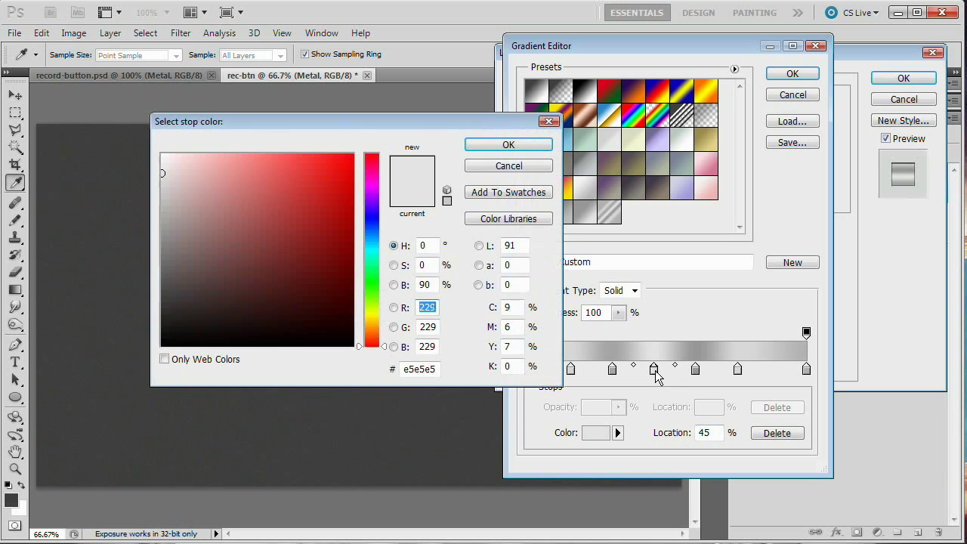
left_click(508, 144)
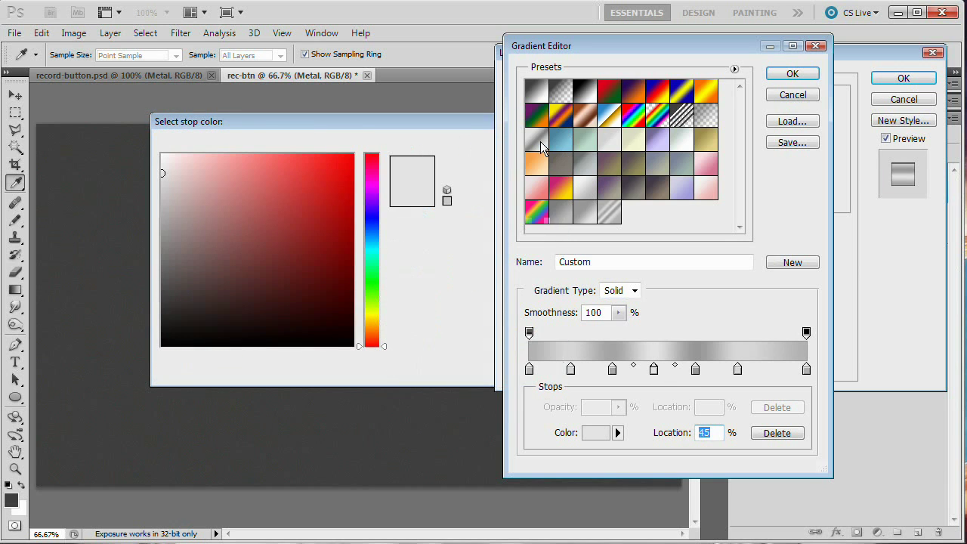
Inspect the color values of the custom gradient's stops at 60% and 75%.
double_click(695, 369)
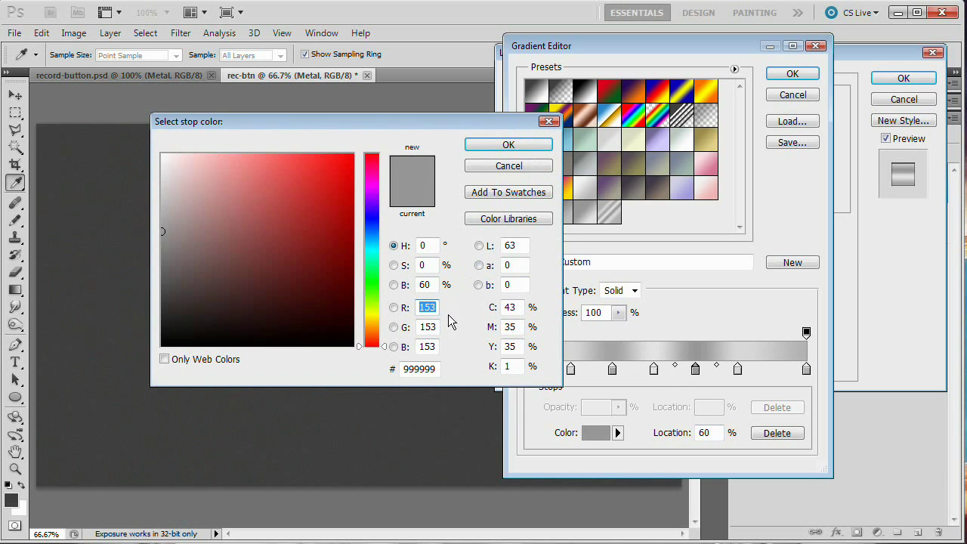
left_click(428, 286)
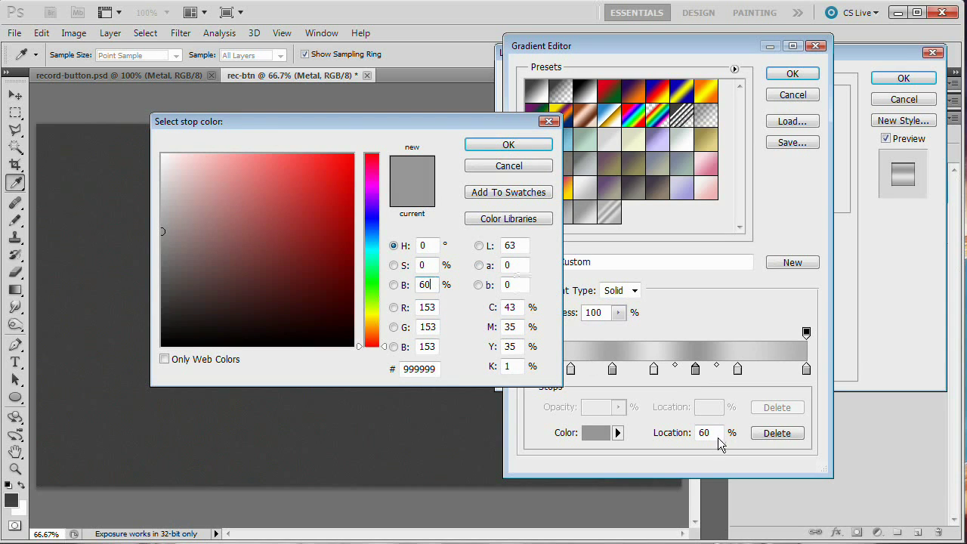
left_click(509, 145)
double_click(738, 370)
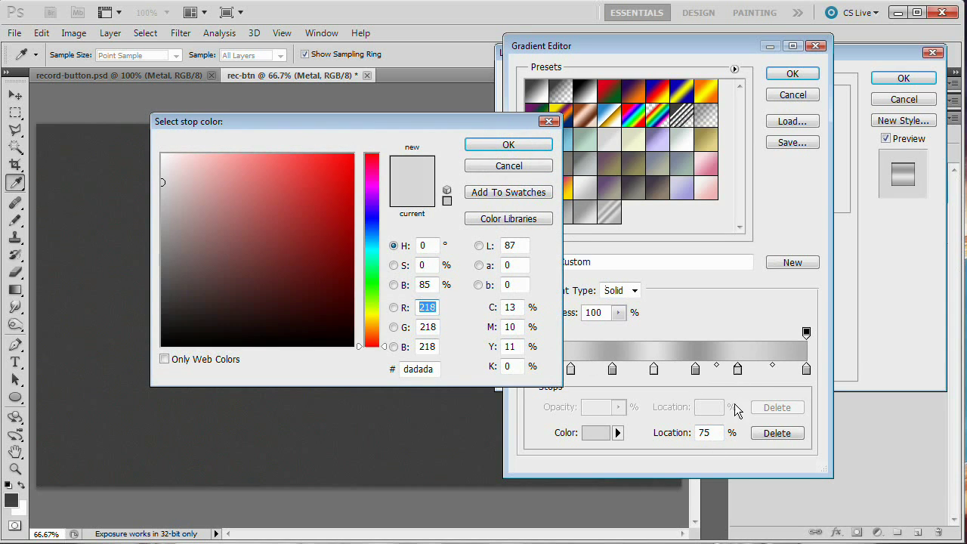
left_click(428, 286)
left_click(518, 145)
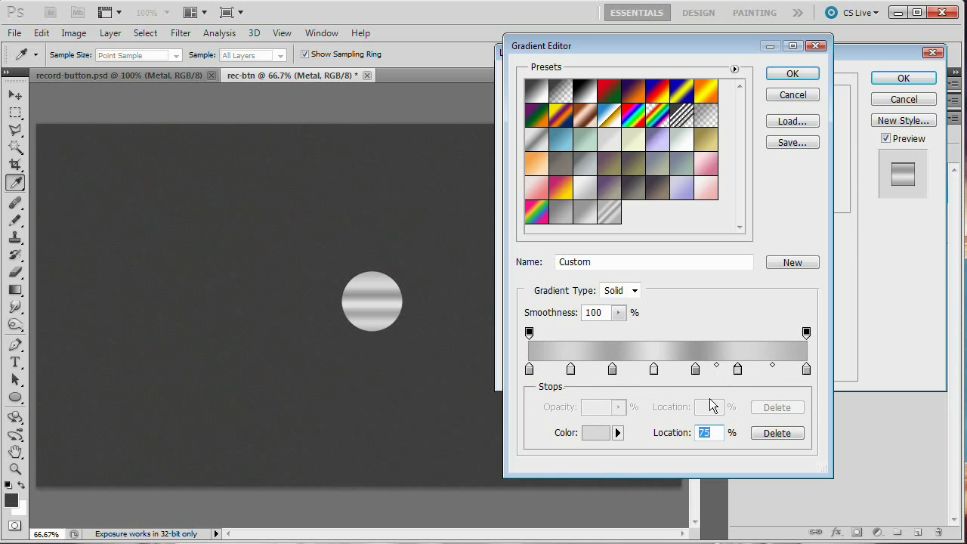
Accept the custom gray gradient and set the gradient overlay's style to Angle.
left_click(609, 264)
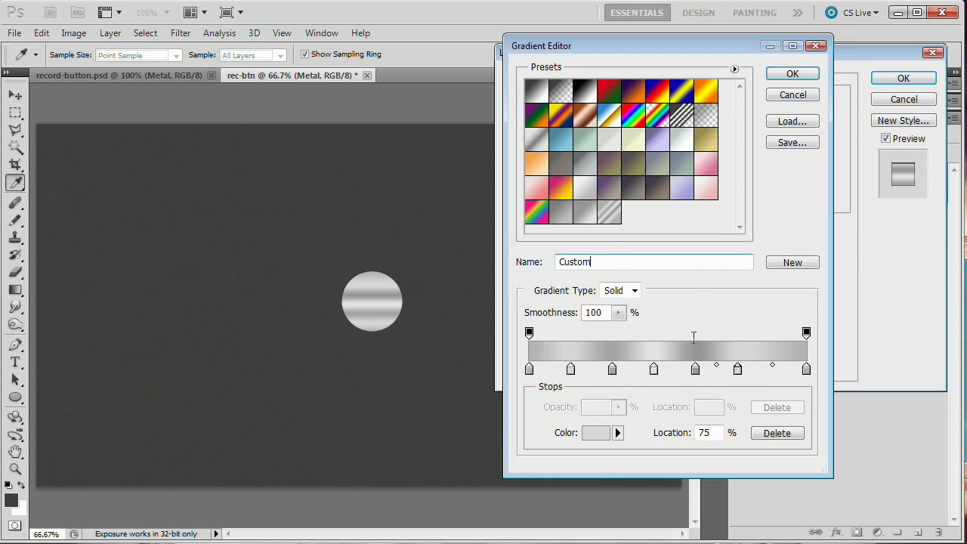
left_click(794, 76)
left_click_drag(789, 55, 726, 116)
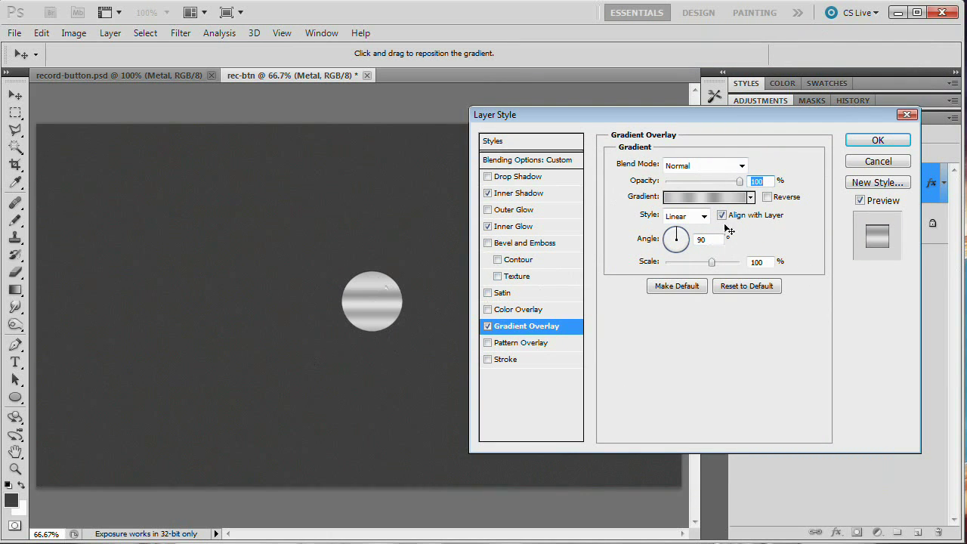
left_click(699, 216)
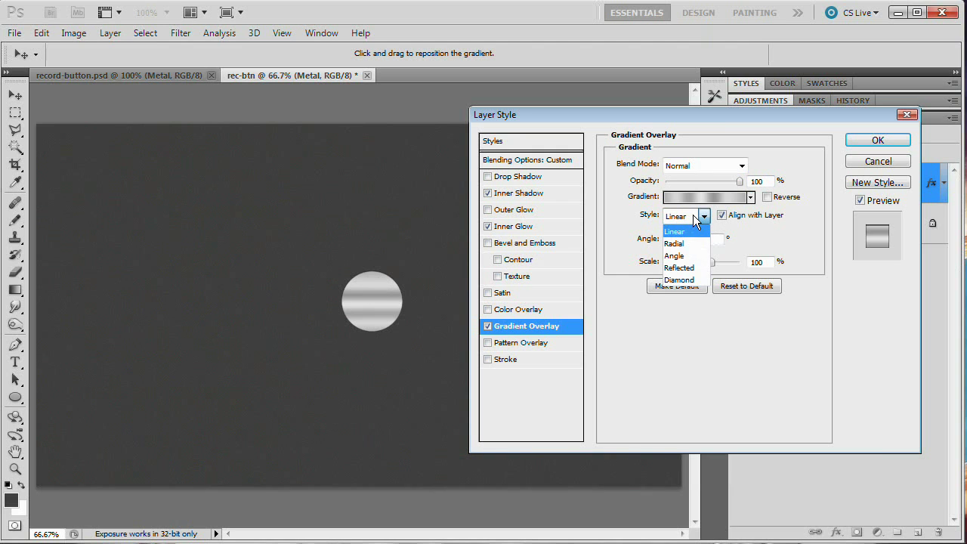
left_click(686, 256)
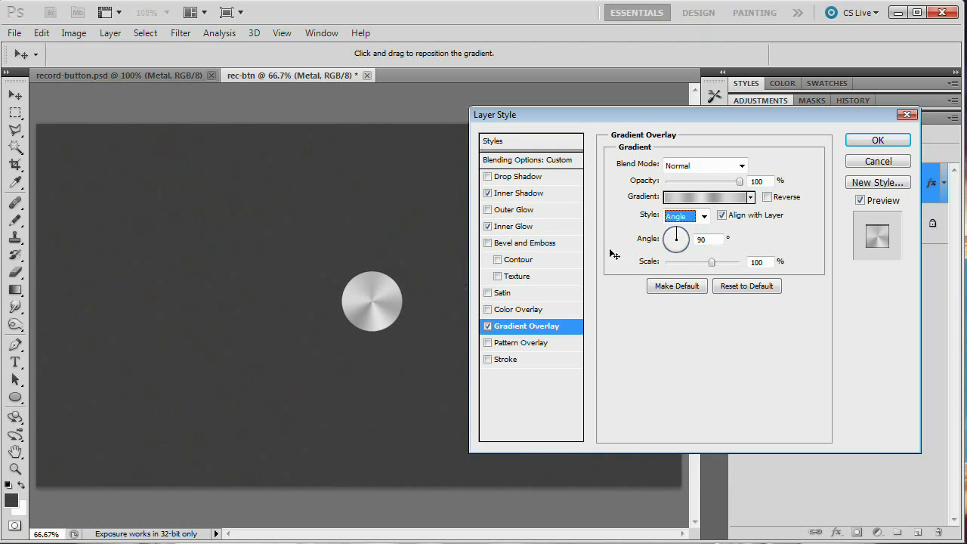
key("alt+Tab")
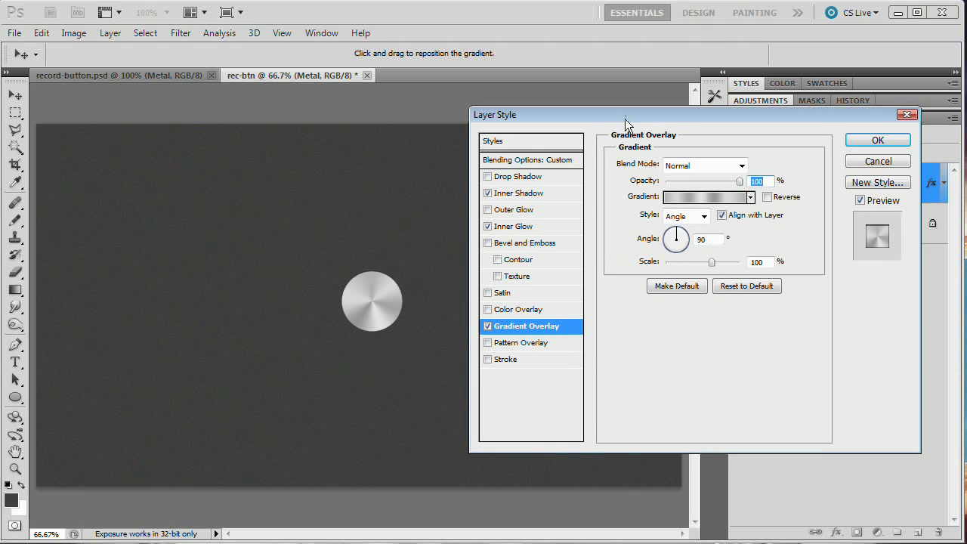
left_click_drag(628, 118, 622, 127)
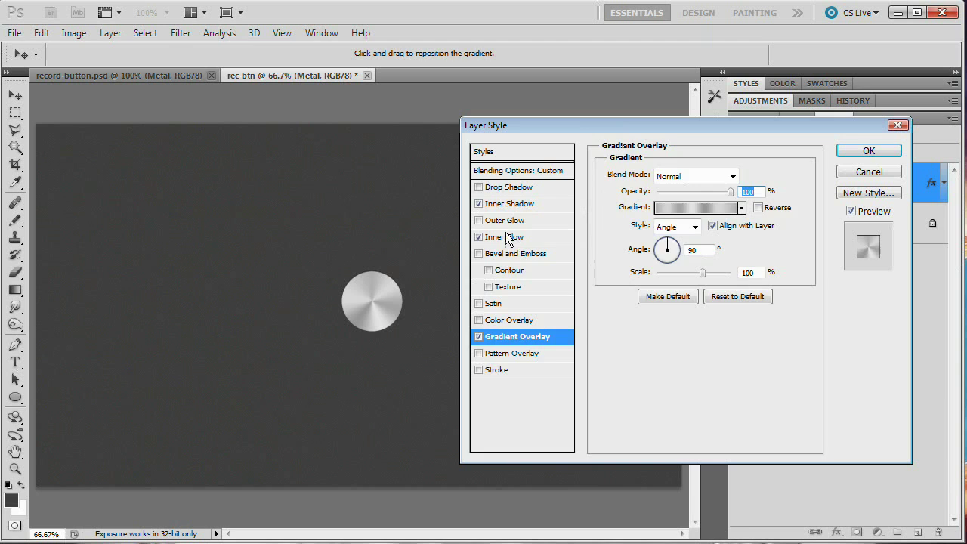
Add a drop shadow to the Metal layer with Normal blend mode and white (ffffff) as its color.
left_click(510, 189)
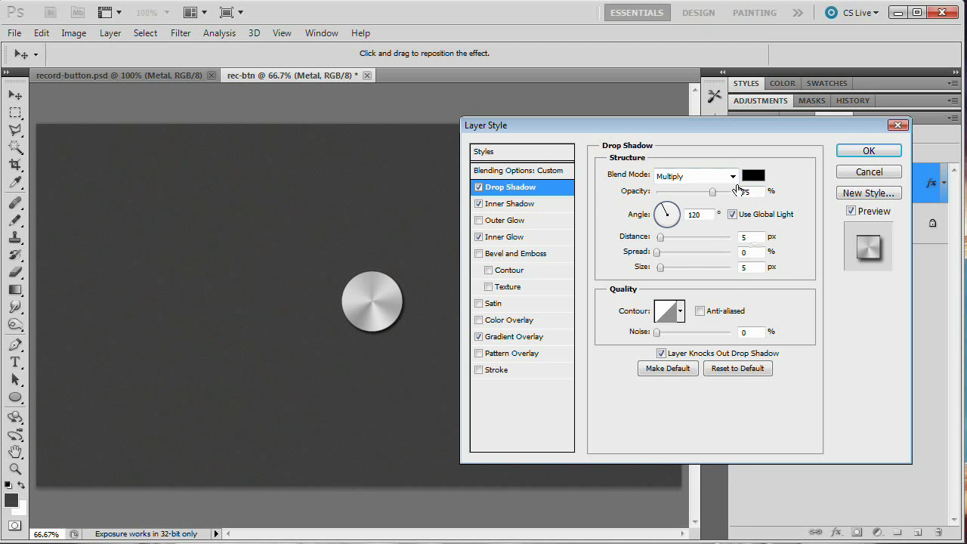
left_click(732, 176)
left_click(703, 188)
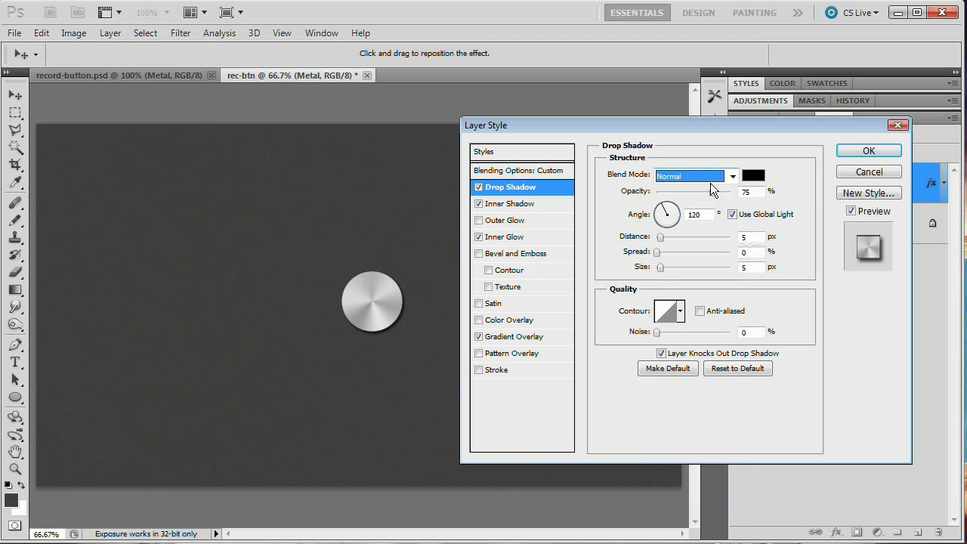
left_click(753, 175)
left_click_drag(306, 245, 99, 106)
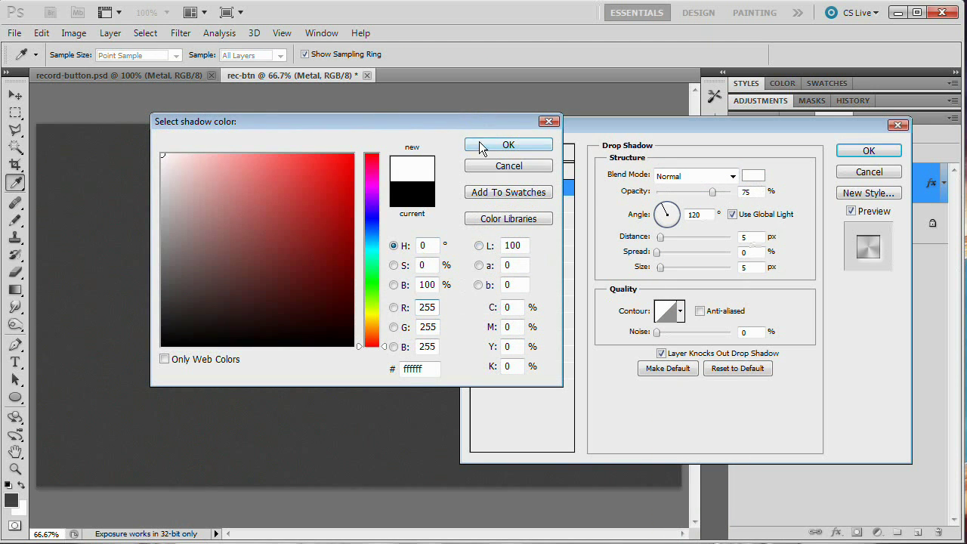
left_click(508, 144)
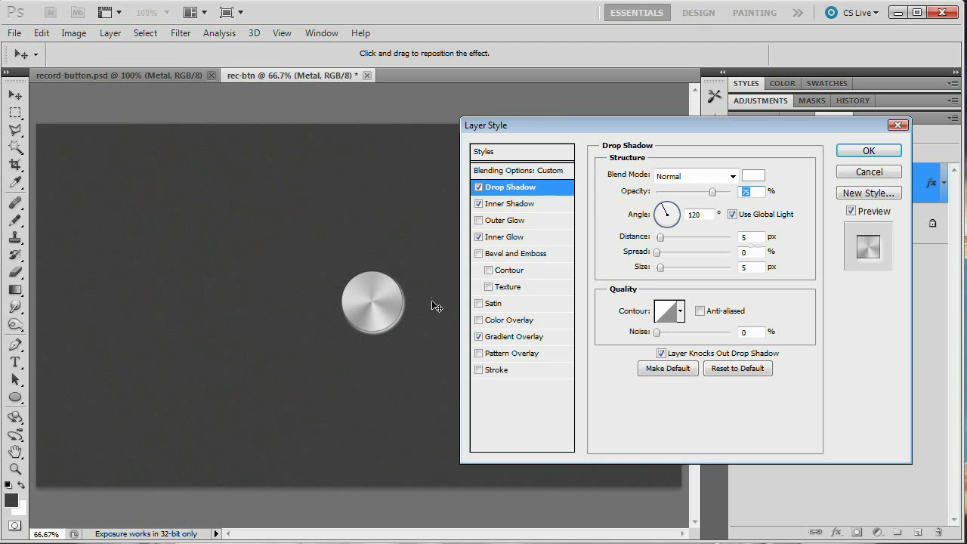
Turn off global light for the drop shadow and set its angle to 90°, distance to 3 px, size to 0 px and opacity to 20%.
left_click(732, 216)
double_click(694, 214)
type("90")
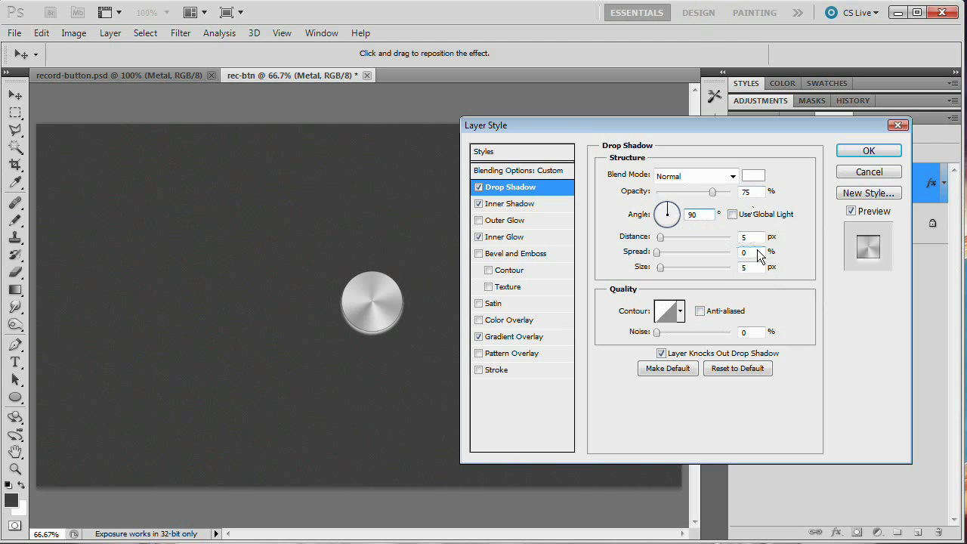
double_click(759, 238)
type("3")
double_click(752, 267)
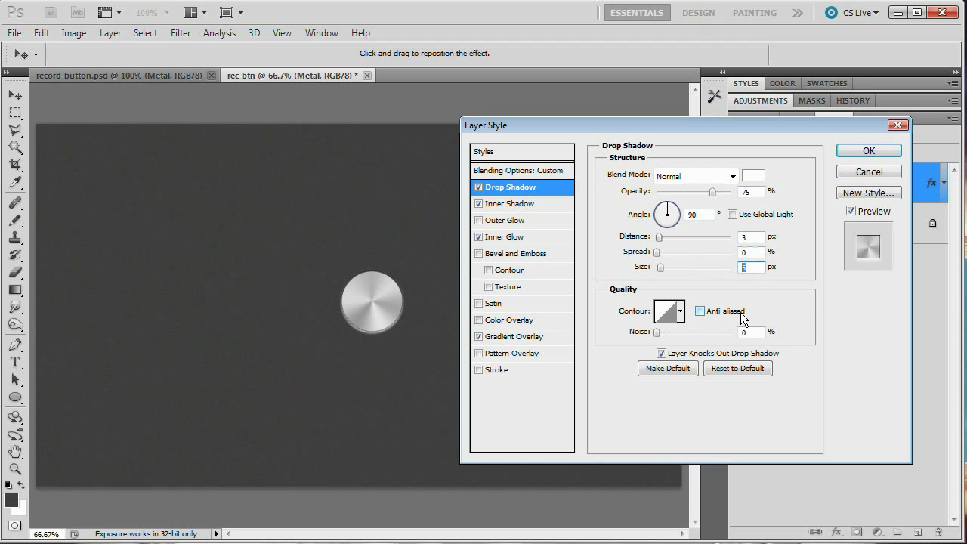
type("0")
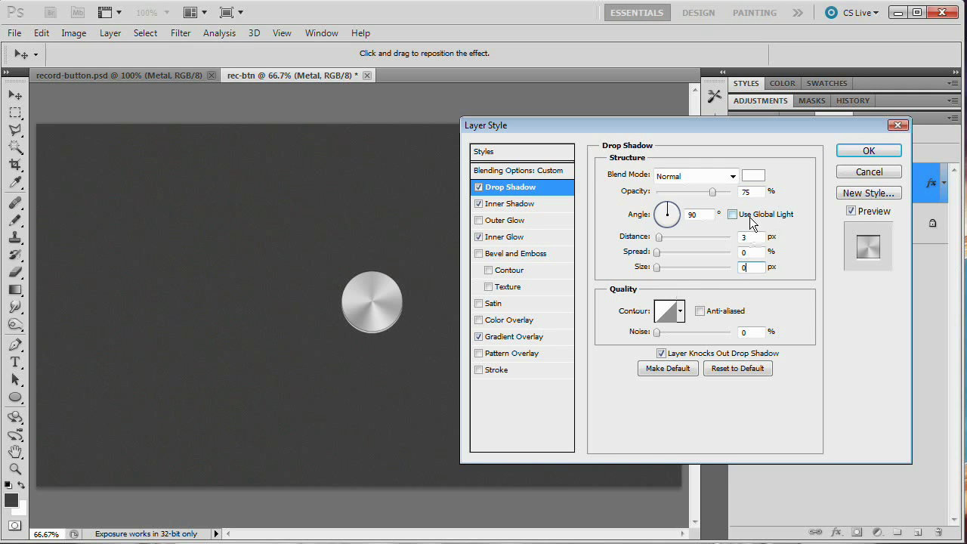
double_click(746, 191)
type("20")
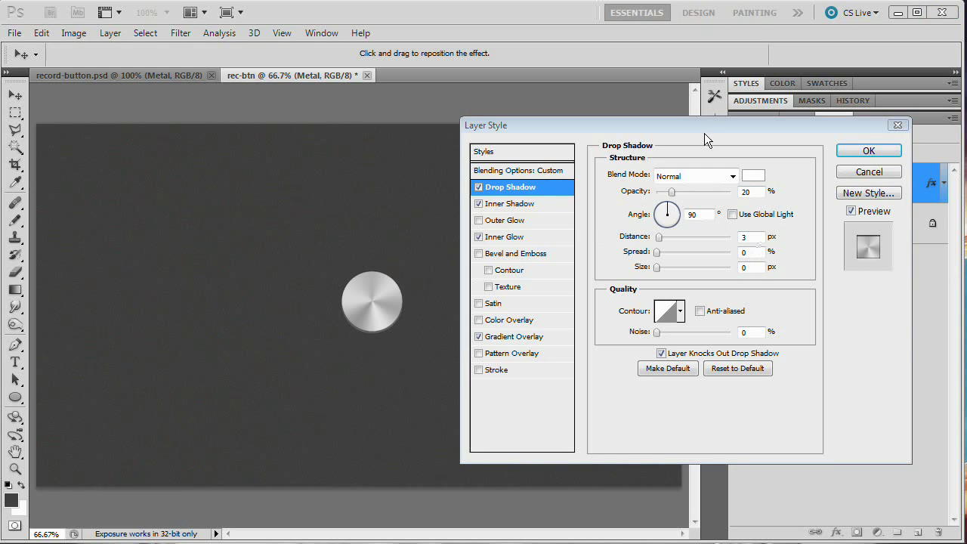
Enable a stroke on the metal circle and accept the layer style.
left_click_drag(709, 132, 718, 114)
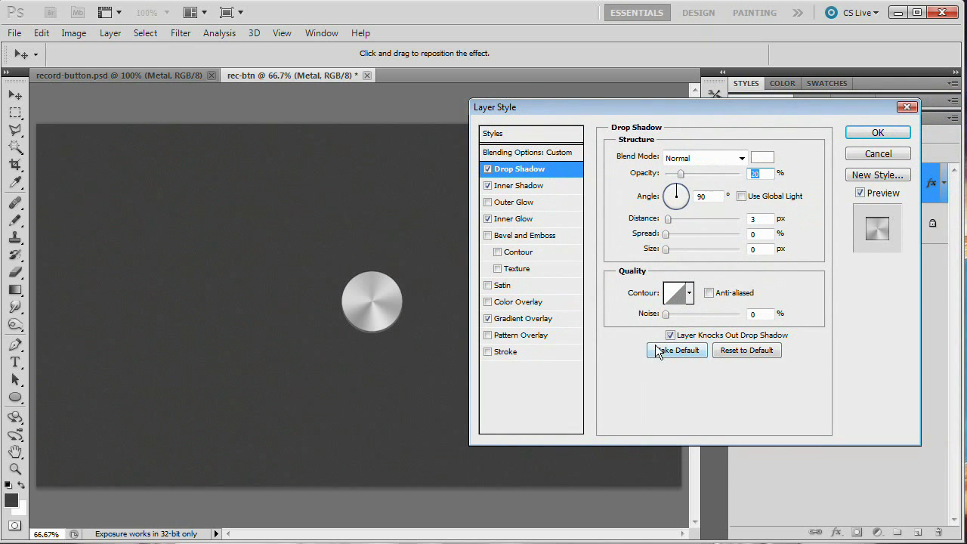
left_click(488, 352)
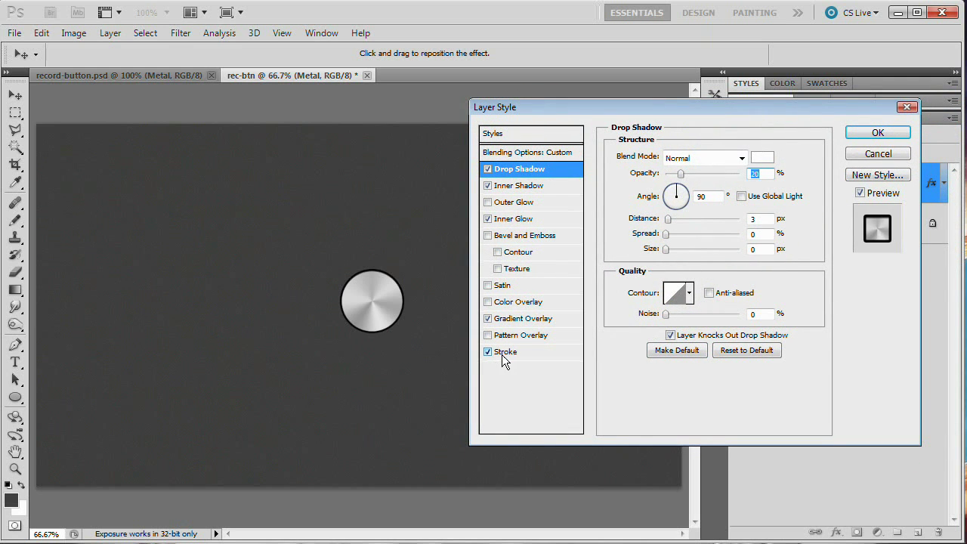
left_click(503, 353)
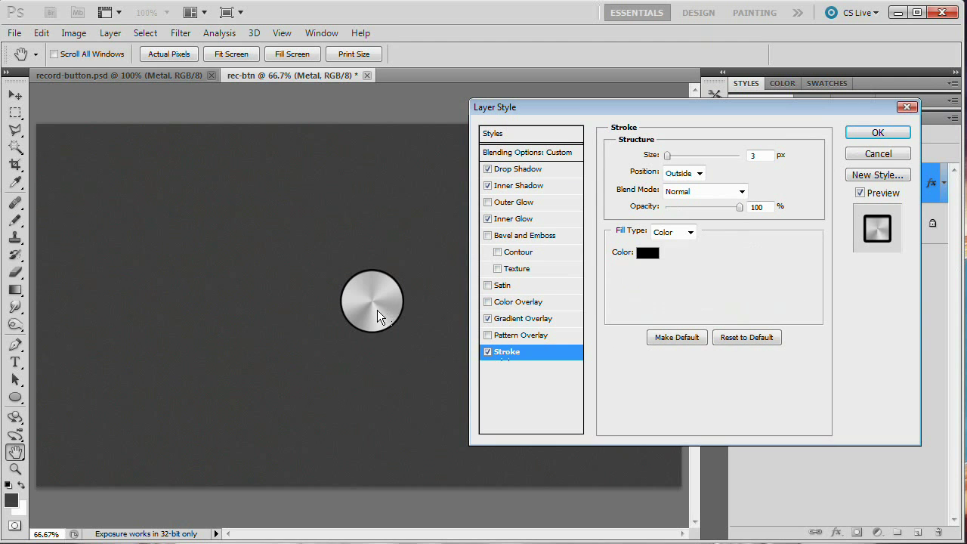
key("ctrl+plus")
key("ctrl+plus")
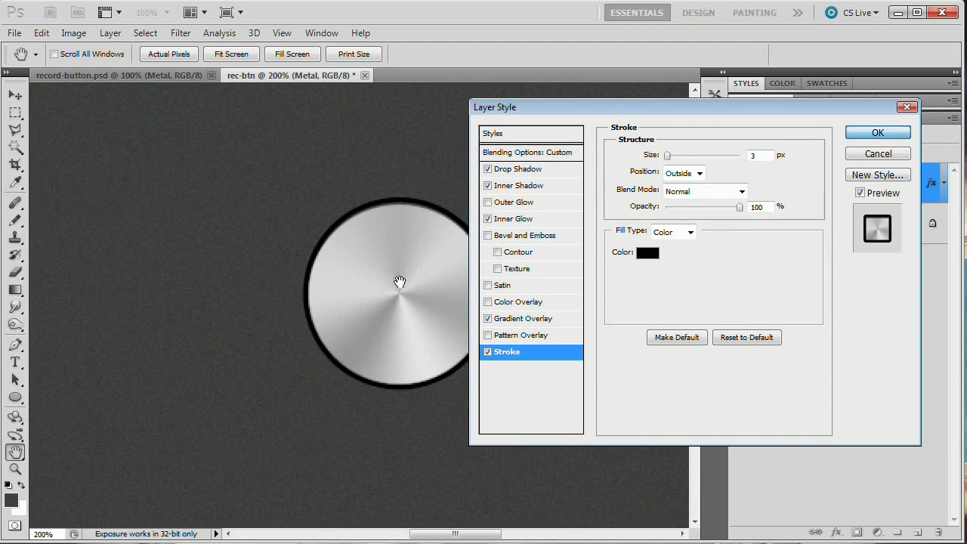
key("Return")
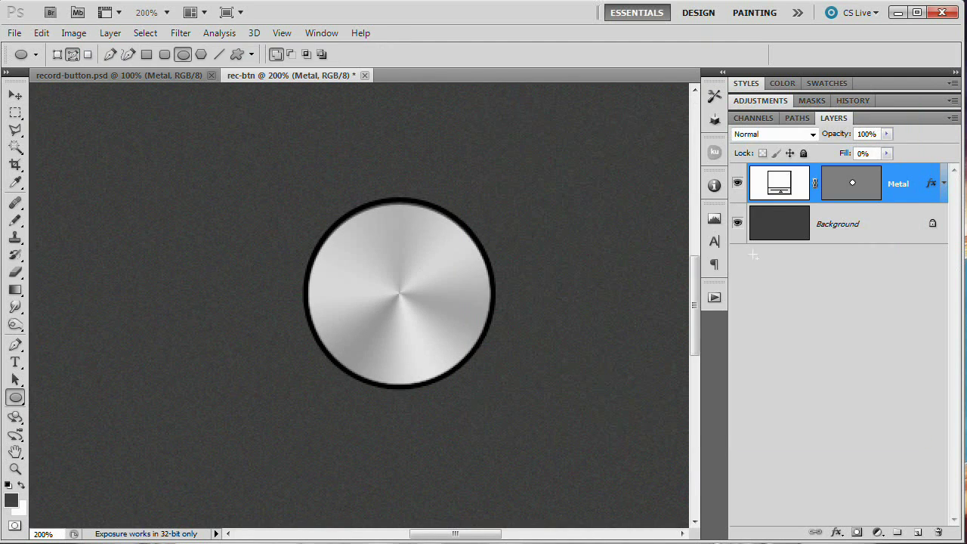
Reopen the Metal layer's style and set the stroke size to 1 px.
double_click(944, 185)
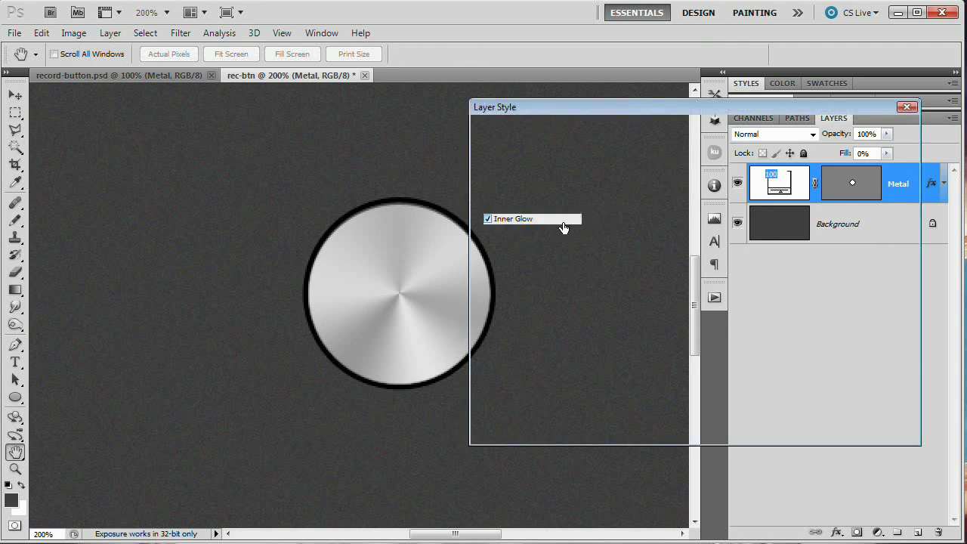
left_click_drag(633, 106, 668, 75)
left_click(522, 320)
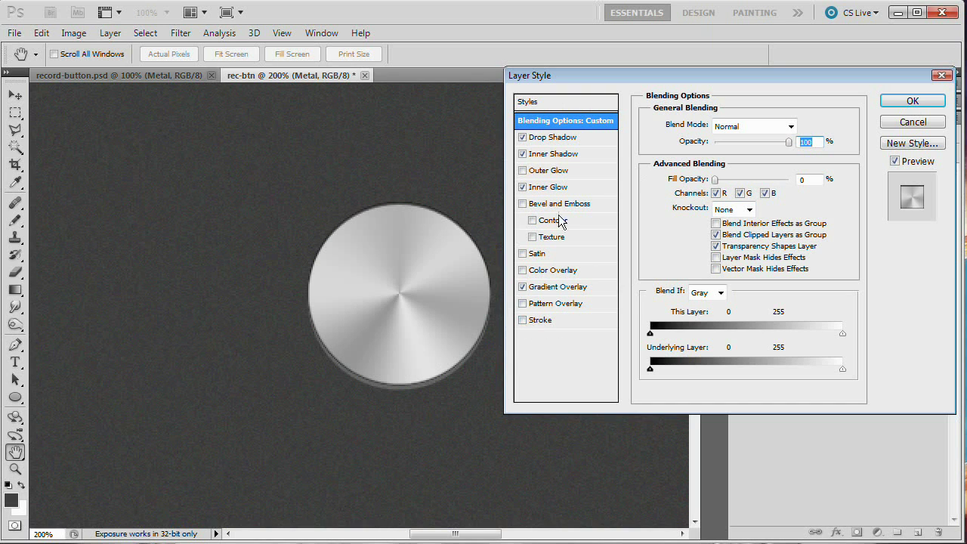
left_click(527, 321)
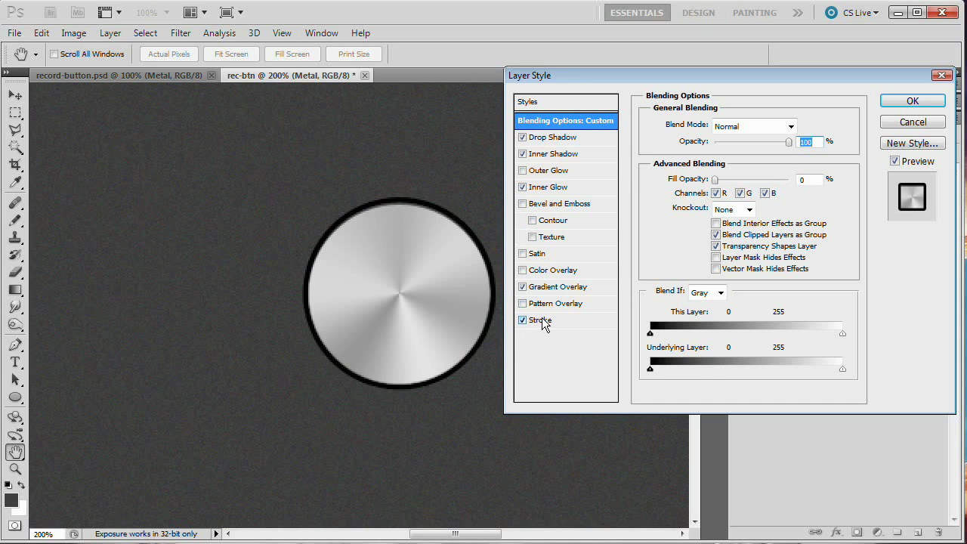
left_click(544, 324)
double_click(790, 123)
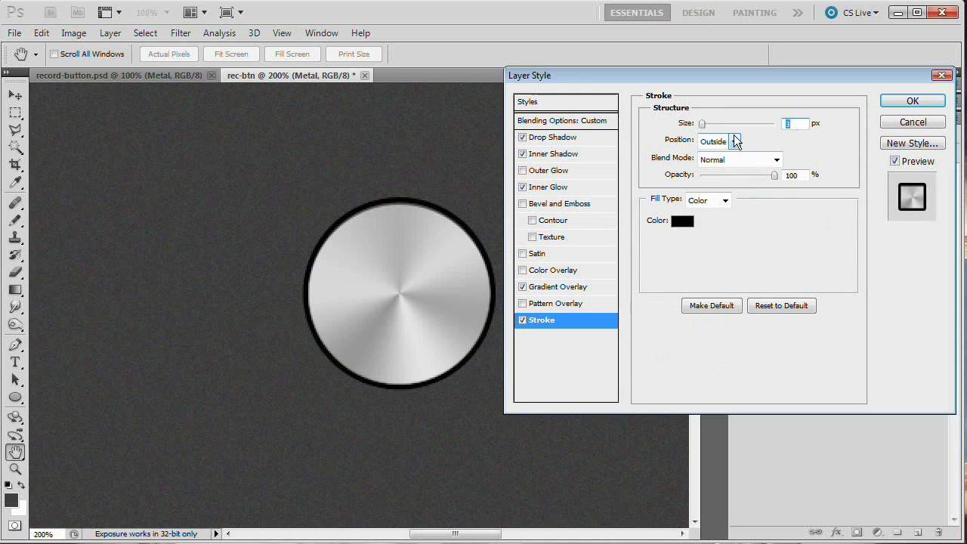
type("1")
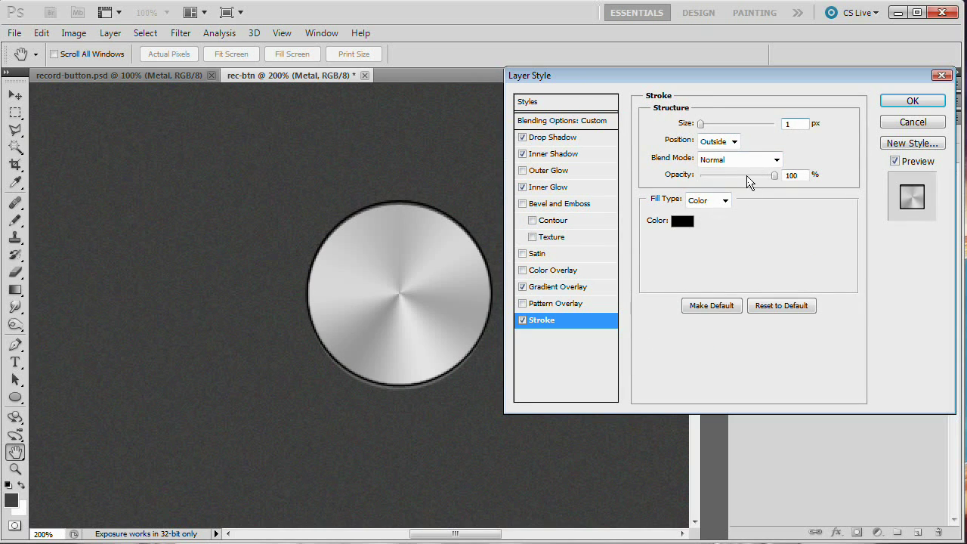
Lower the stroke's opacity to 0%, compare a 2 px size, return it to 1 px and accept the layer style.
left_click_drag(747, 175, 692, 179)
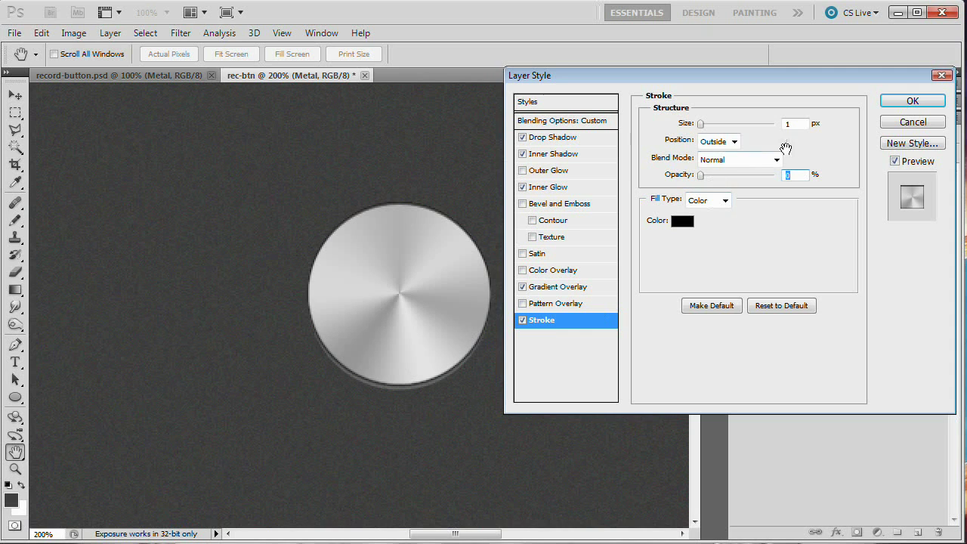
left_click(799, 125)
key("Up")
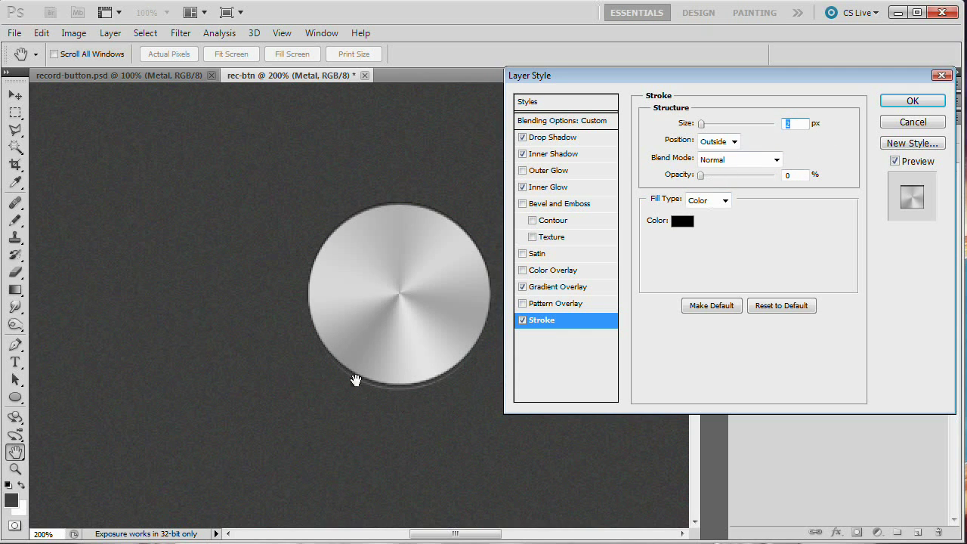
key("Down")
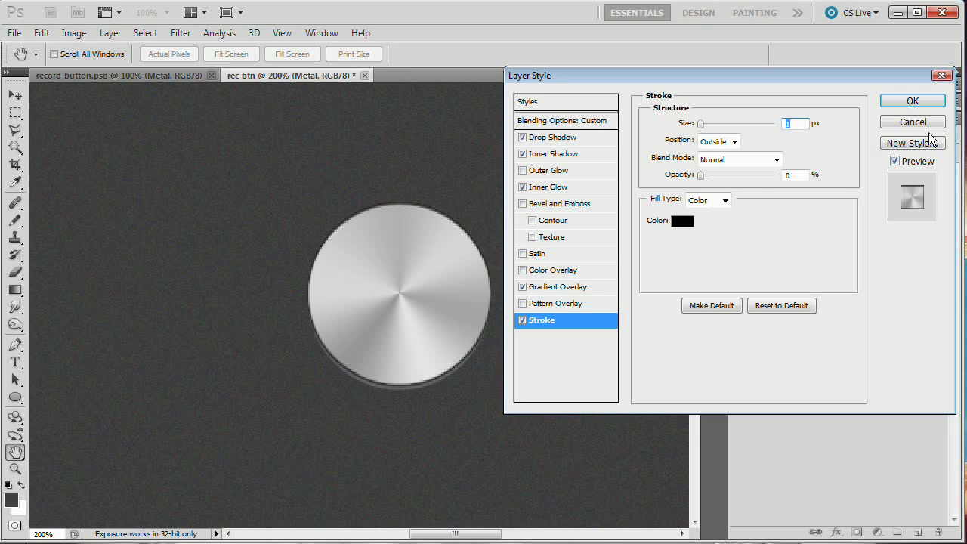
left_click(912, 102)
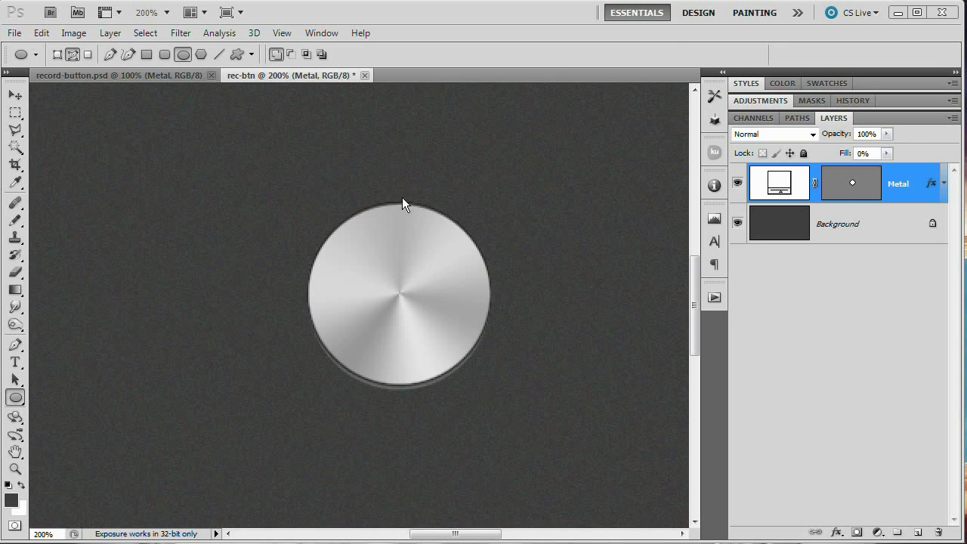
Create a new document 5 pixels wide and 5 pixels high with a white background.
left_click(16, 34)
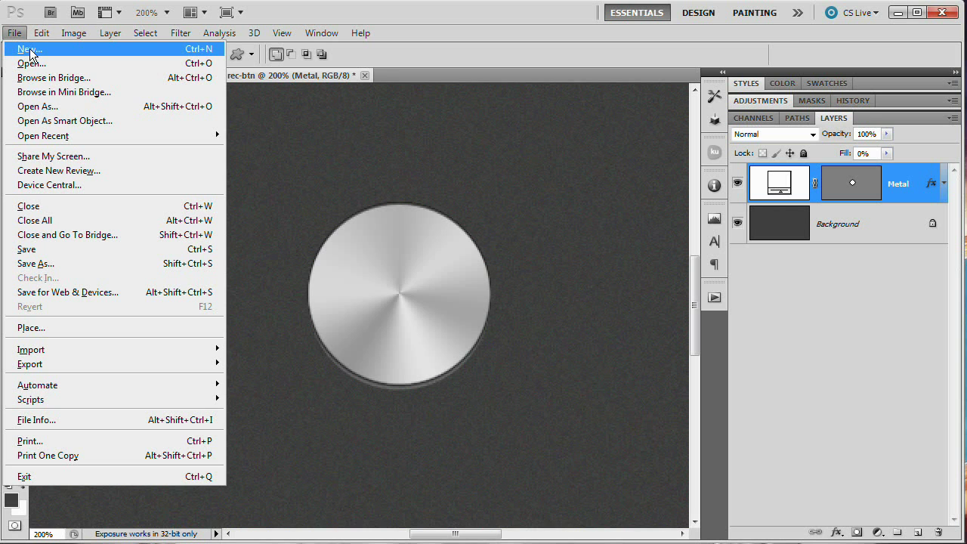
left_click(30, 50)
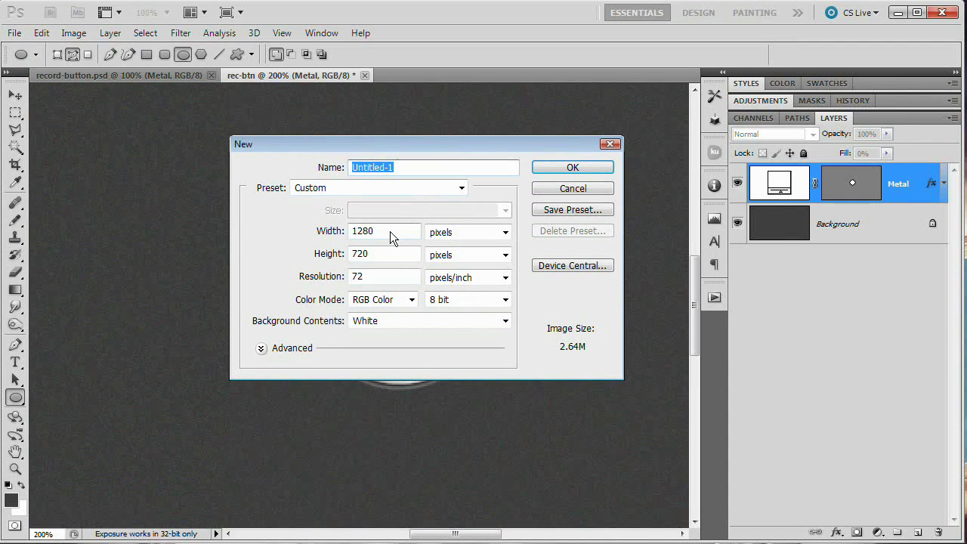
double_click(389, 231)
type("5")
double_click(388, 253)
type("5")
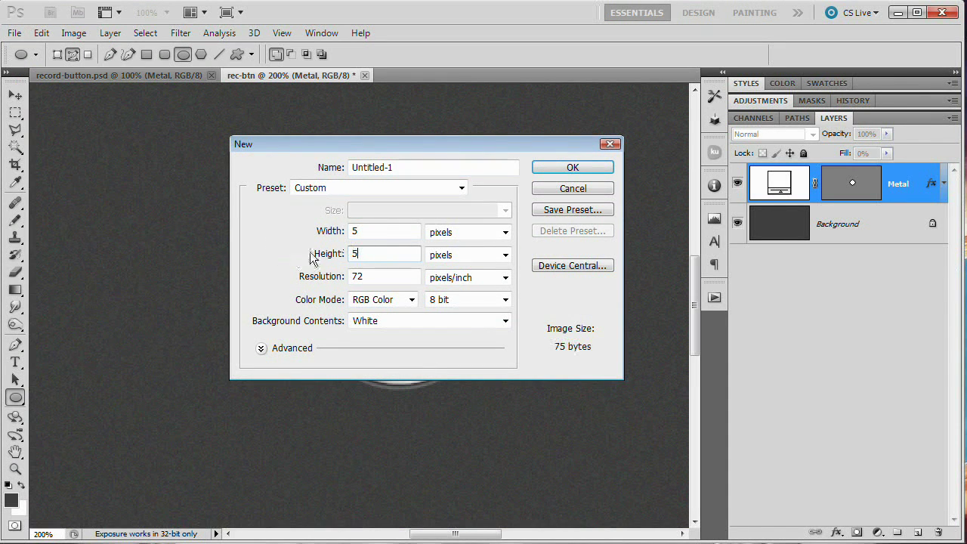
left_click(576, 171)
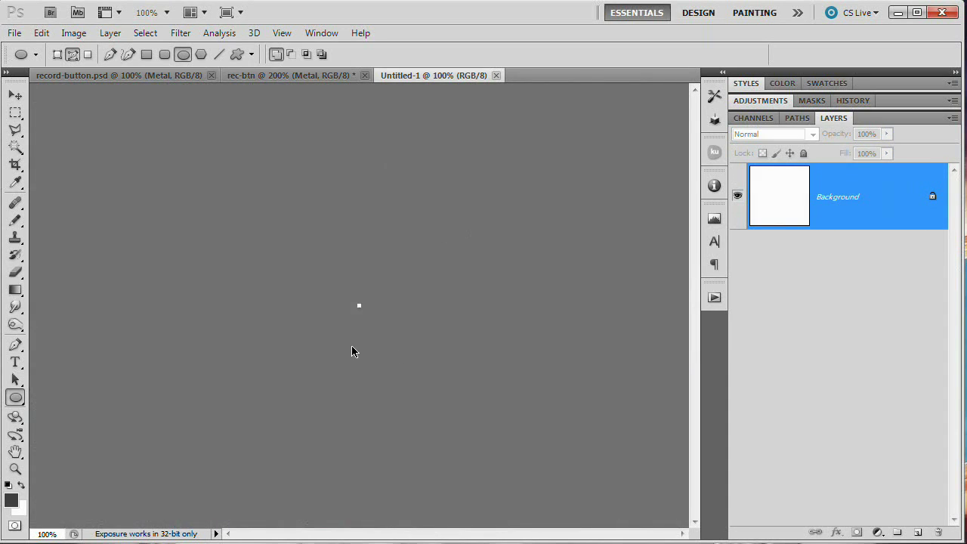
Draw a black plus sign three pixels wide and high in the canvas center with the 1 px Pencil tool.
scroll(351, 347, "up", 10)
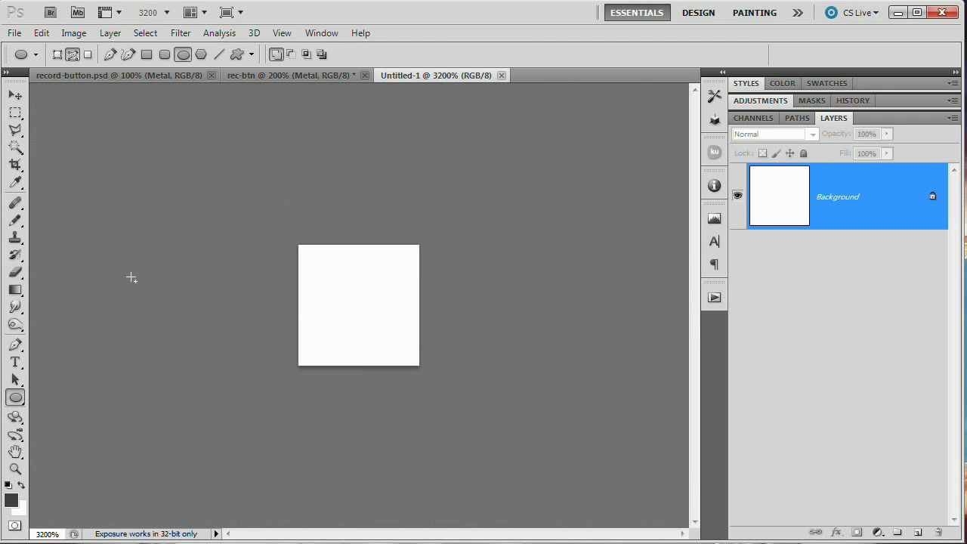
mouse_move(15, 219)
left_mouse_down()
mouse_move(71, 238)
mouse_move(80, 231)
left_mouse_up()
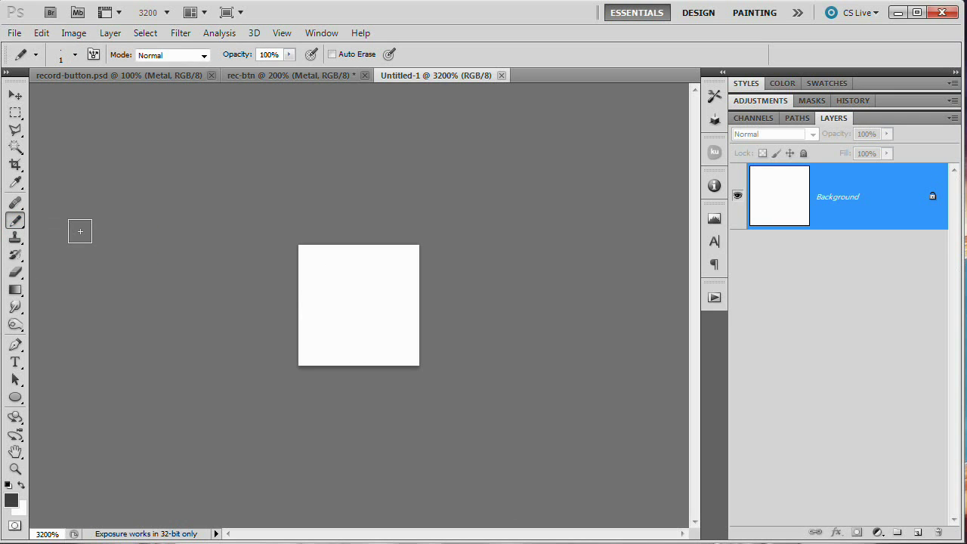
key("d")
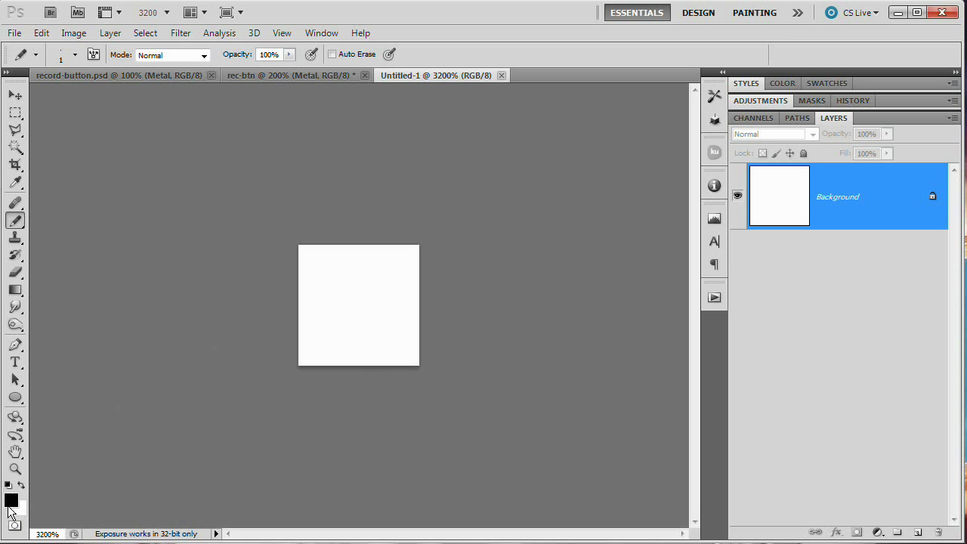
left_click(358, 304)
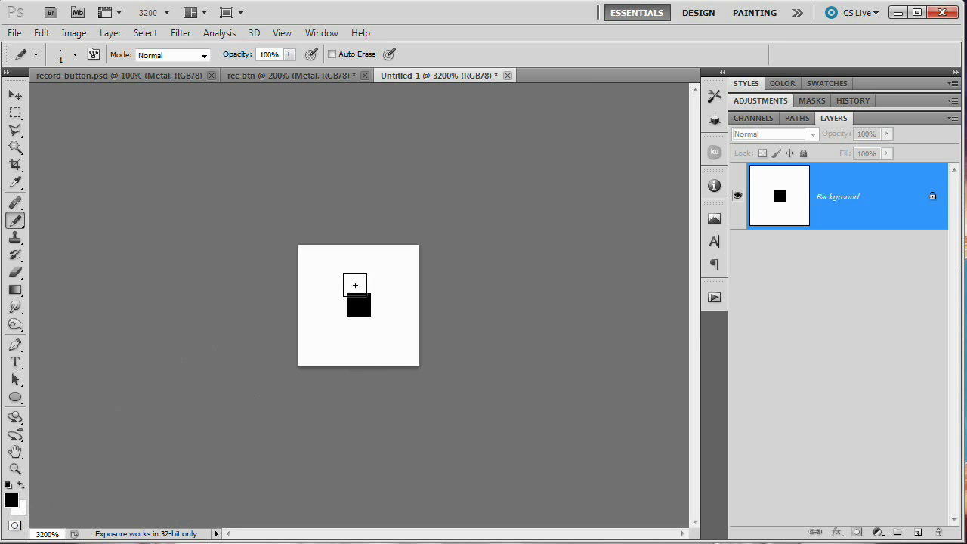
left_click(358, 282)
left_click(383, 306)
left_click(334, 306)
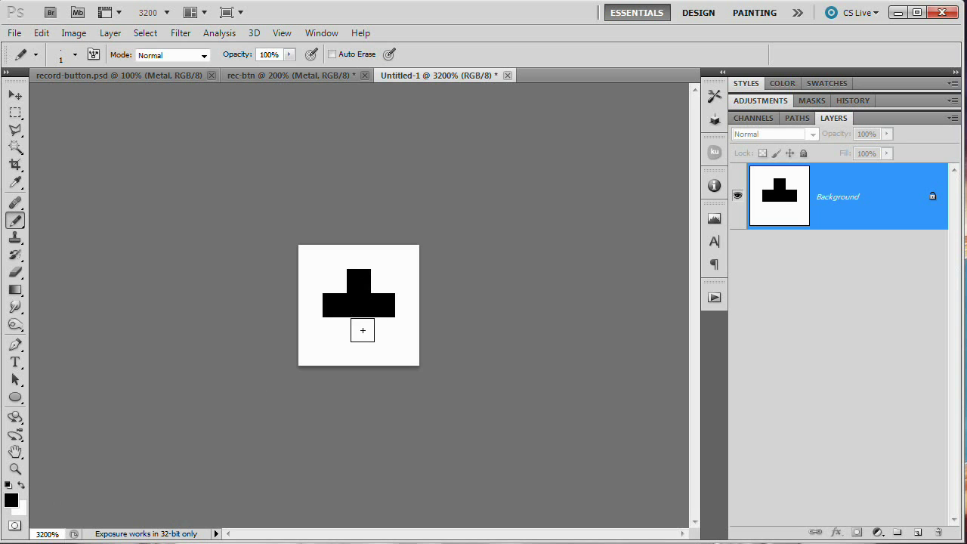
left_click(359, 329)
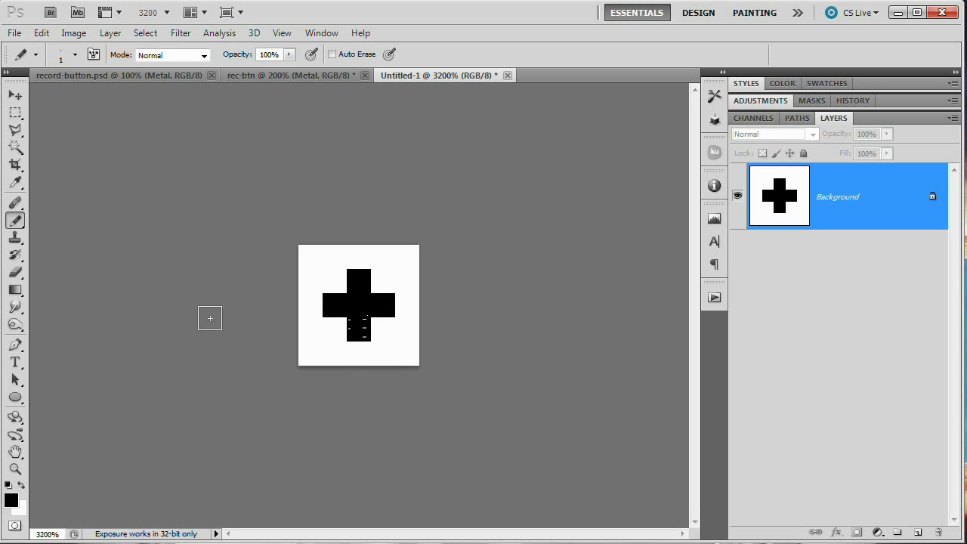
Define the plus-sign image as a pattern, keeping the suggested name.
left_click(41, 33)
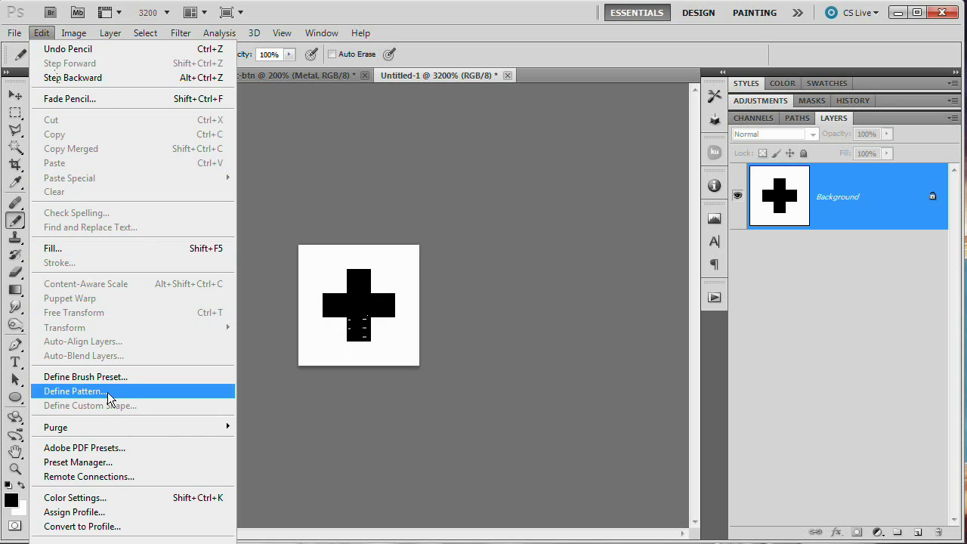
left_click(76, 390)
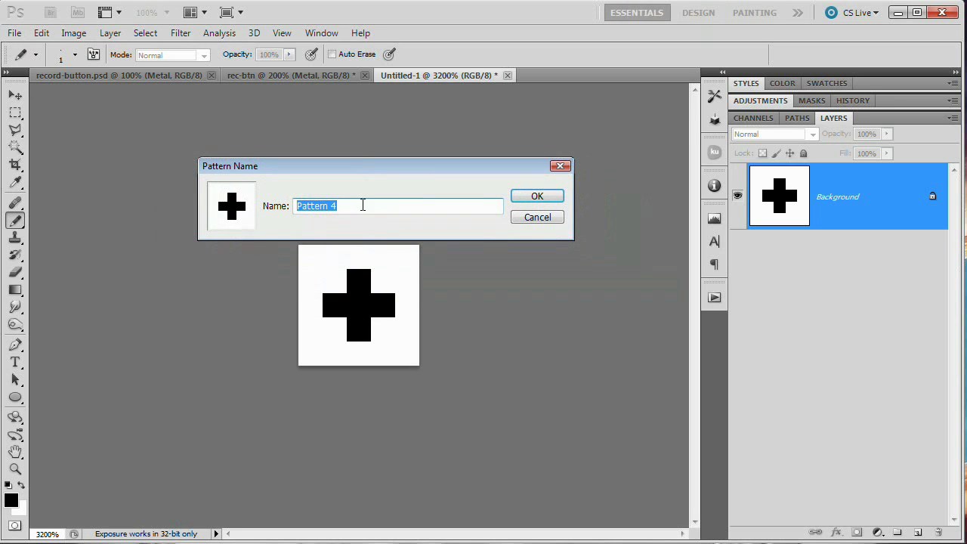
left_click(536, 196)
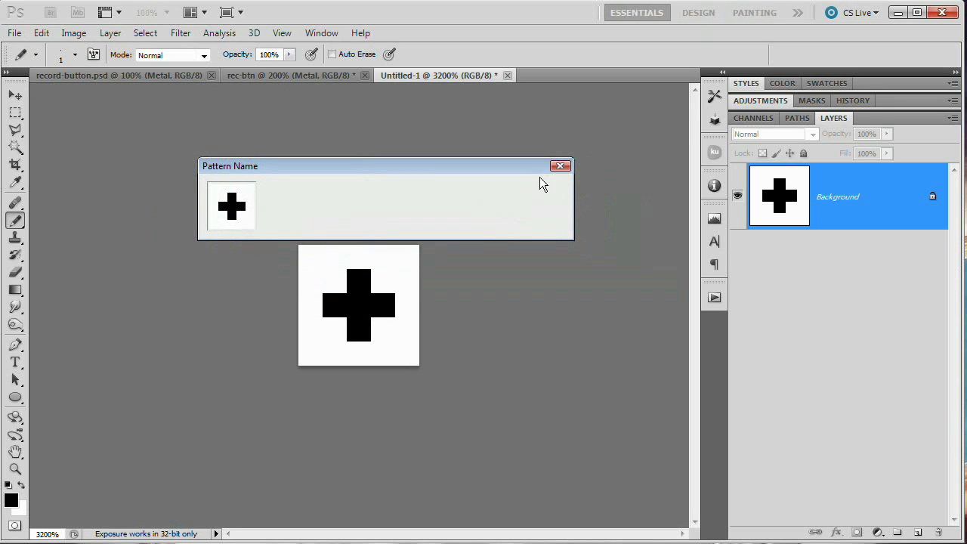
Close the 5-pixel pattern document without saving it and return to the button document.
left_click(508, 76)
left_click(461, 222)
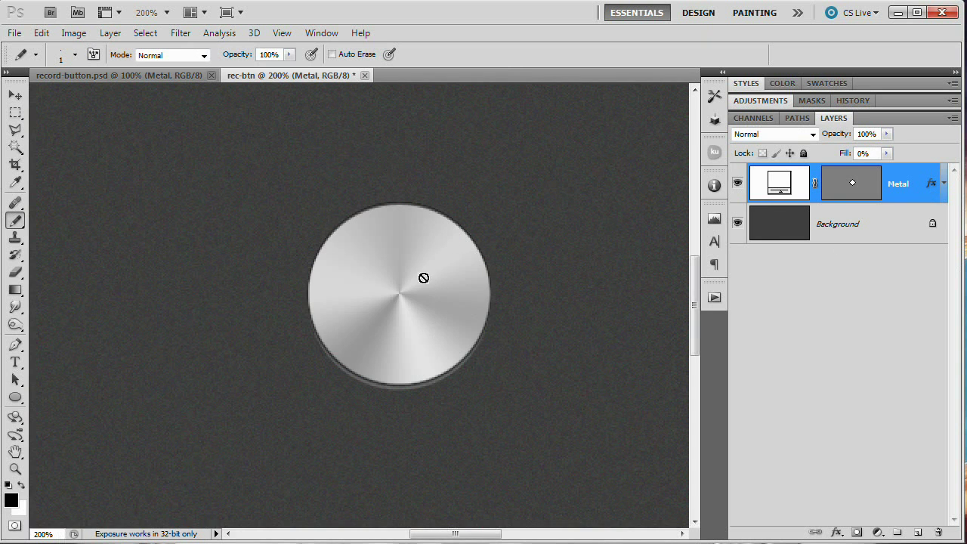
left_click(111, 32)
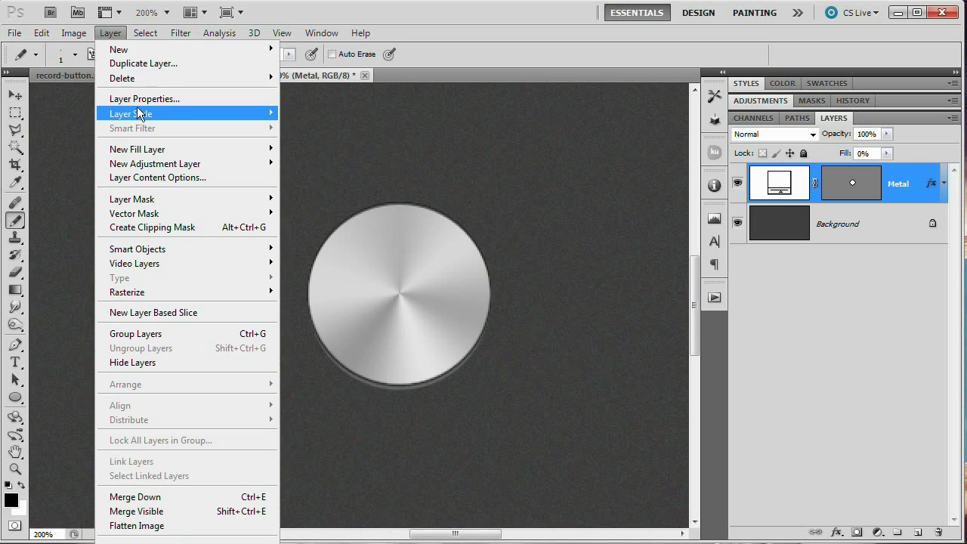
mouse_move(146, 117)
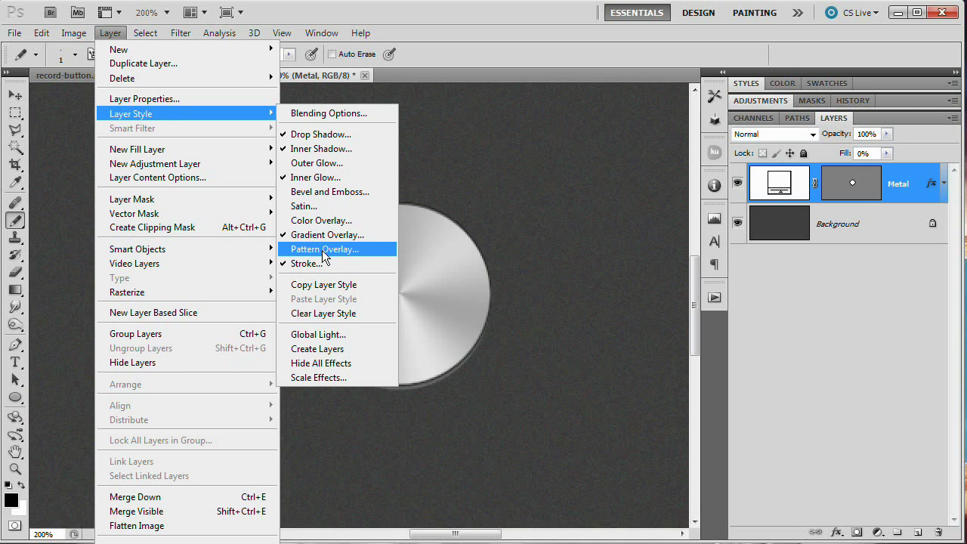
left_click(900, 285)
Duplicate the Metal layer.
left_click(912, 184)
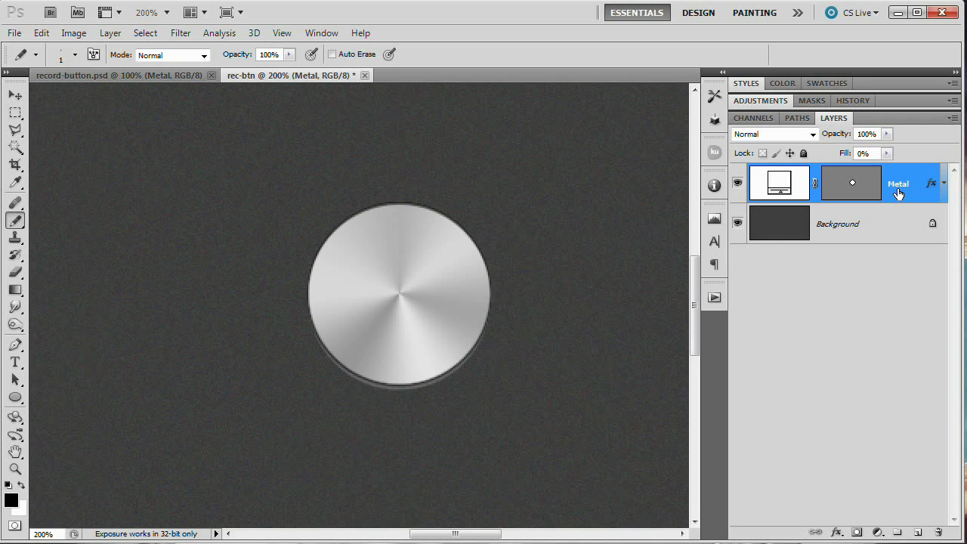
key("ctrl+j")
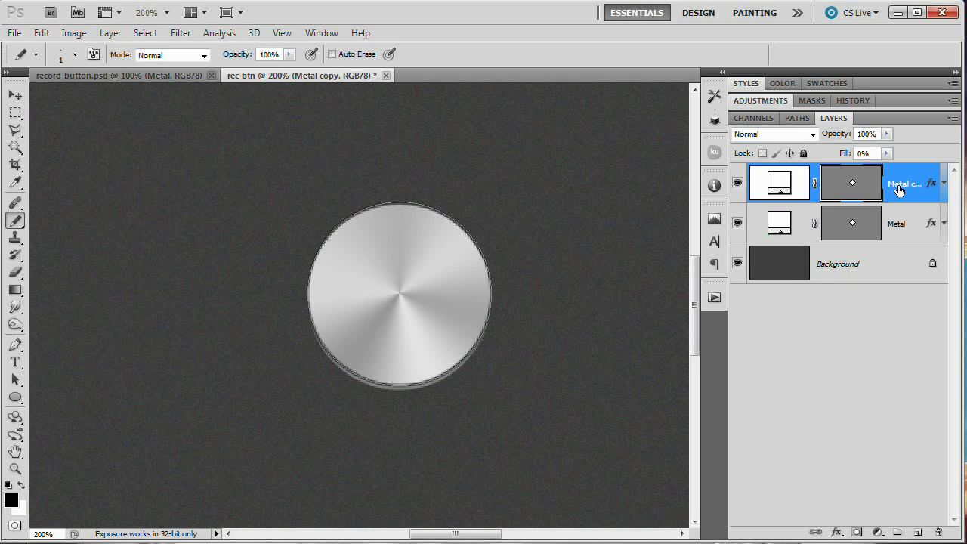
right_click(900, 187)
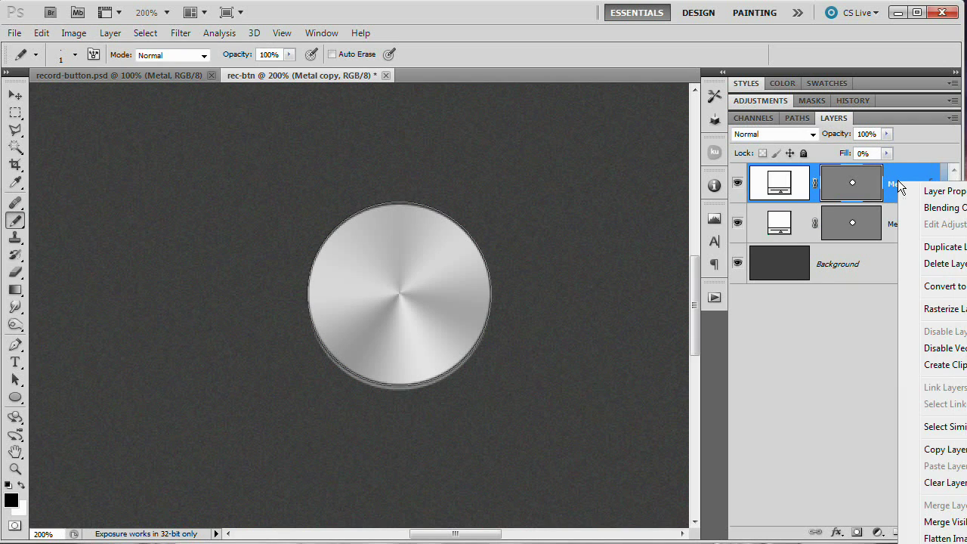
left_click(782, 186)
right_click(783, 186)
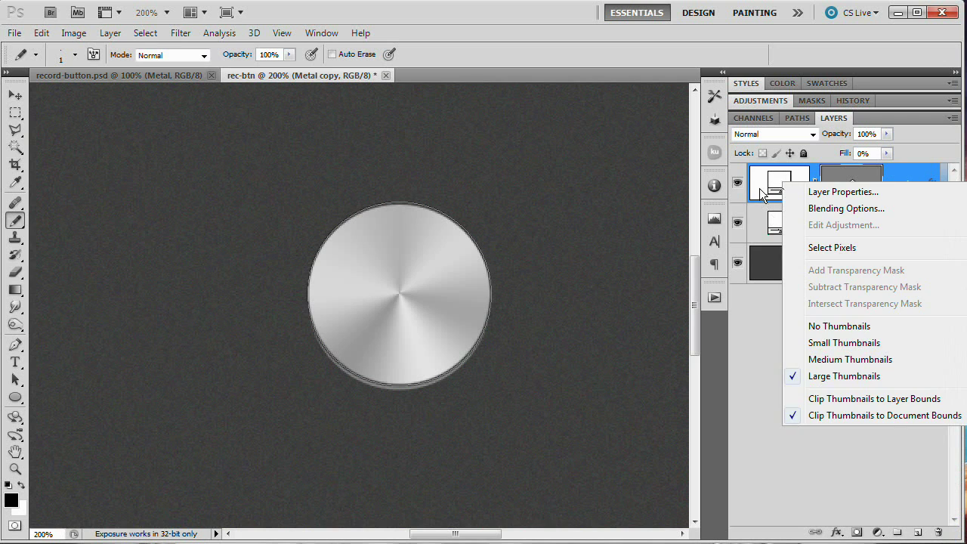
left_click(753, 182)
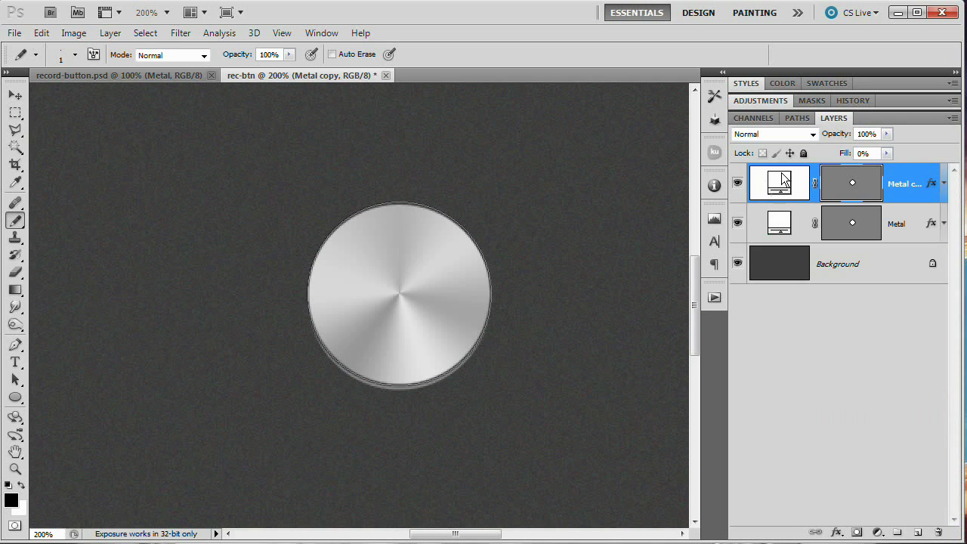
Clear the layer style from the Metal copy layer and set its fill to 0%.
left_click(110, 33)
mouse_move(193, 117)
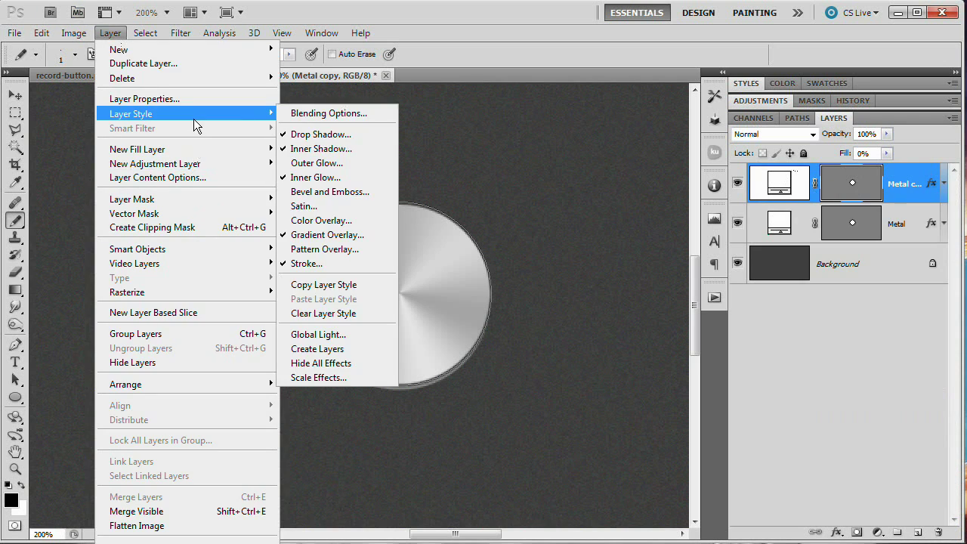
left_click(333, 314)
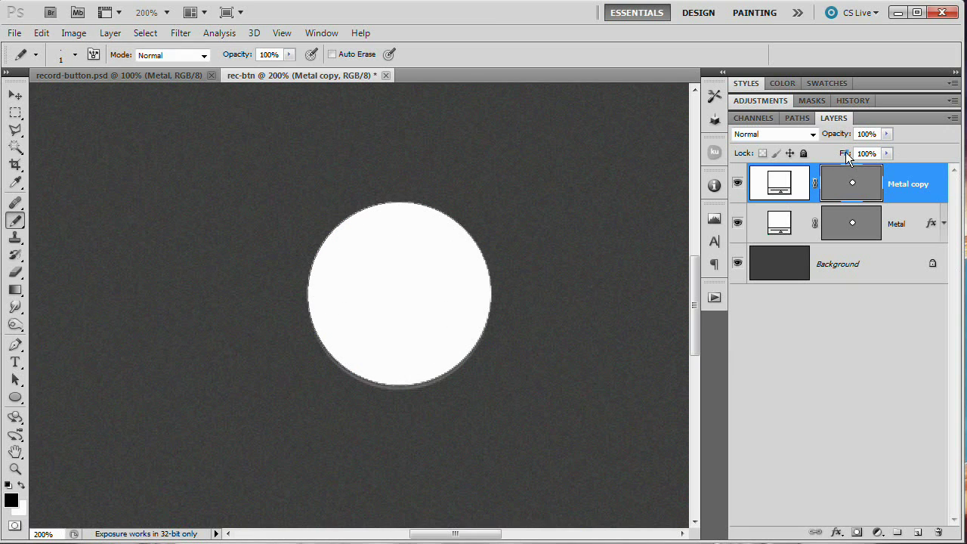
left_click_drag(846, 152, 647, 173)
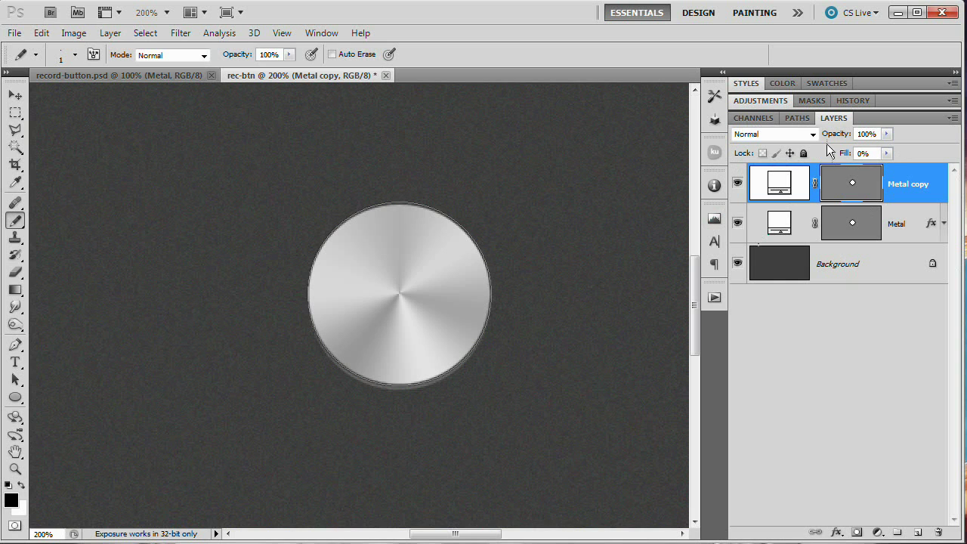
Add a Pattern Overlay to the Metal copy layer using the newly defined plus-sign pattern, the last one in the pattern list.
left_click(111, 32)
mouse_move(178, 114)
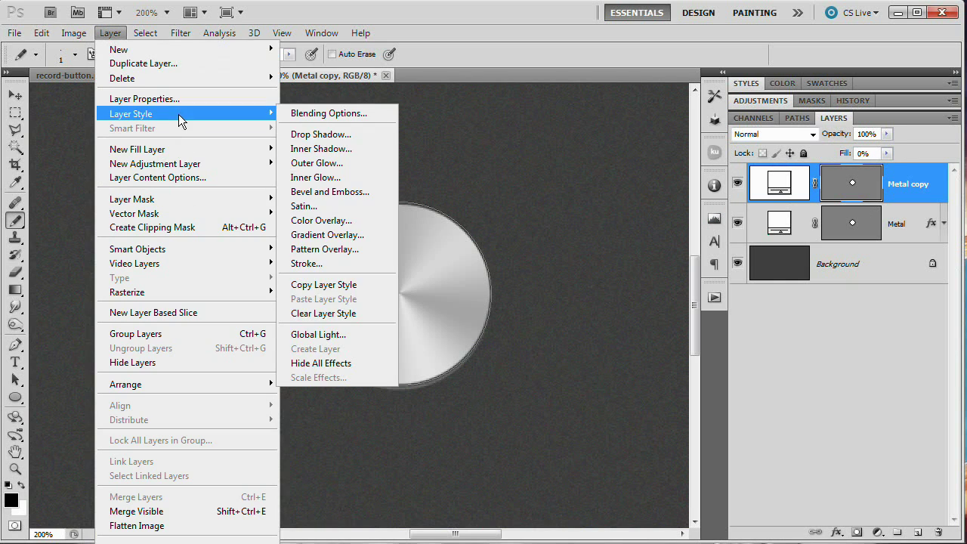
key("Return")
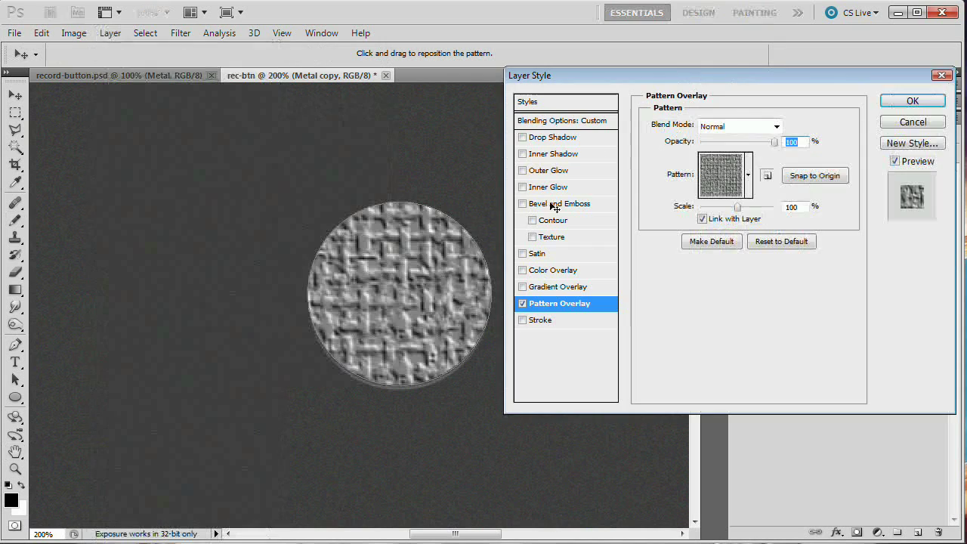
left_click_drag(745, 65, 636, 79)
left_click(633, 178)
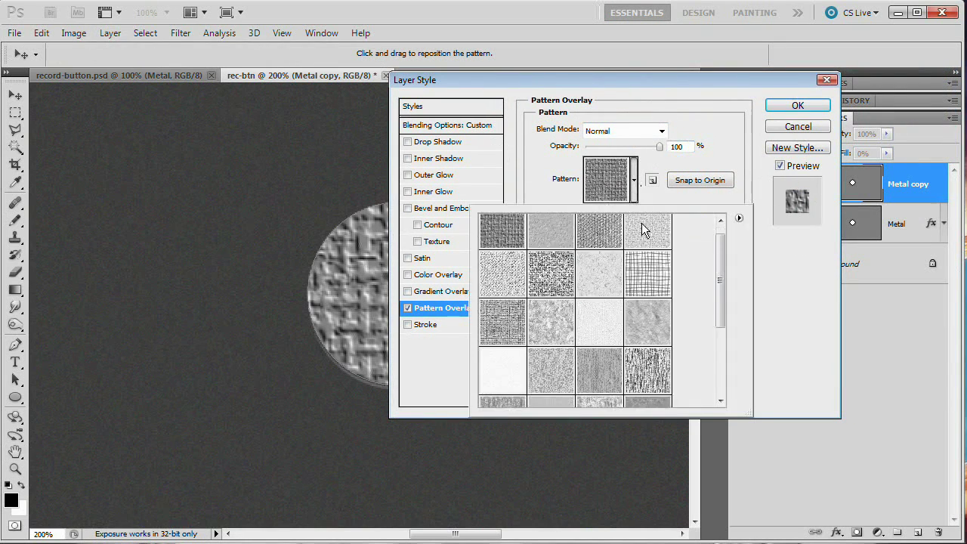
scroll(526, 378, "down", 3)
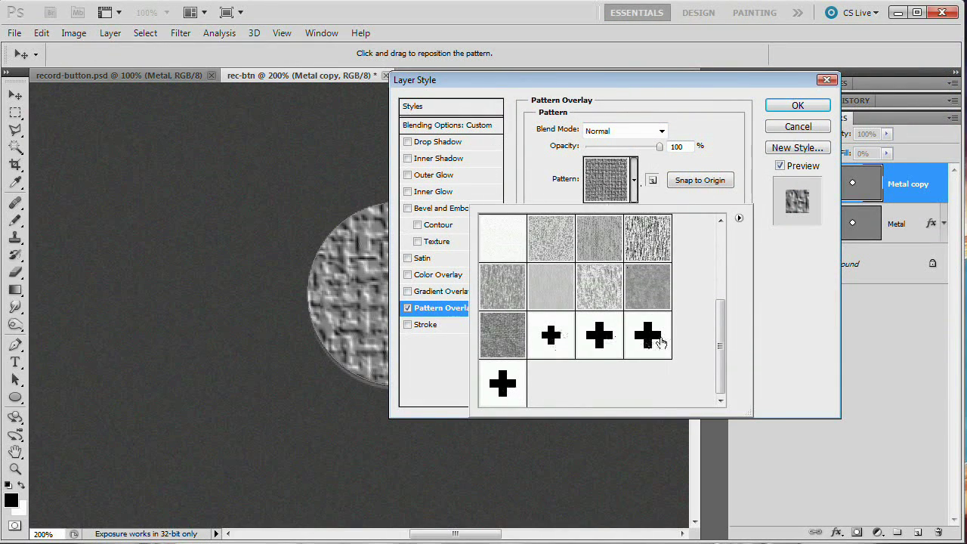
left_click(502, 384)
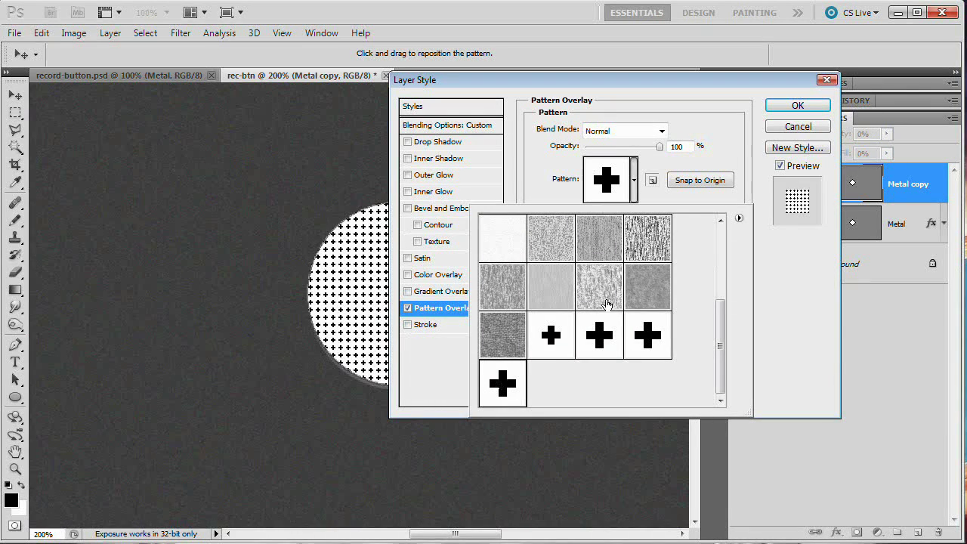
Set the pattern overlay's blend mode to Multiply, and compare a much larger pattern scale before returning it to 100%.
left_click(649, 82)
left_click_drag(649, 82, 748, 110)
left_click(725, 158)
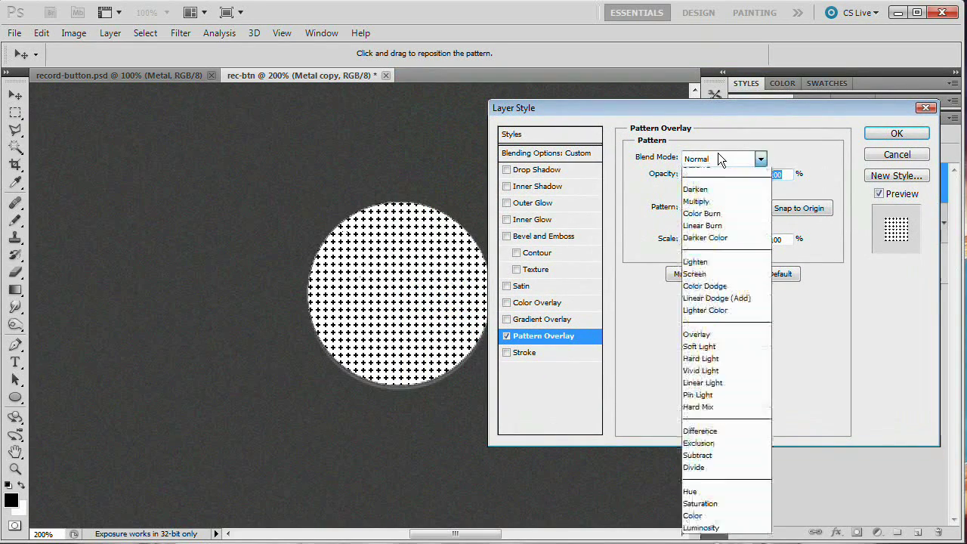
left_click(705, 223)
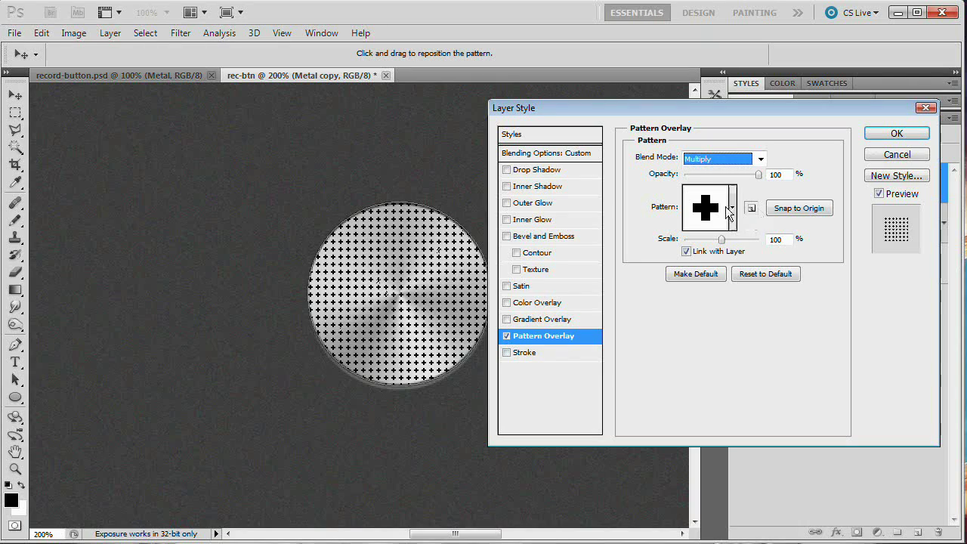
mouse_move(719, 238)
left_mouse_down()
mouse_move(704, 240)
mouse_move(731, 240)
left_mouse_up()
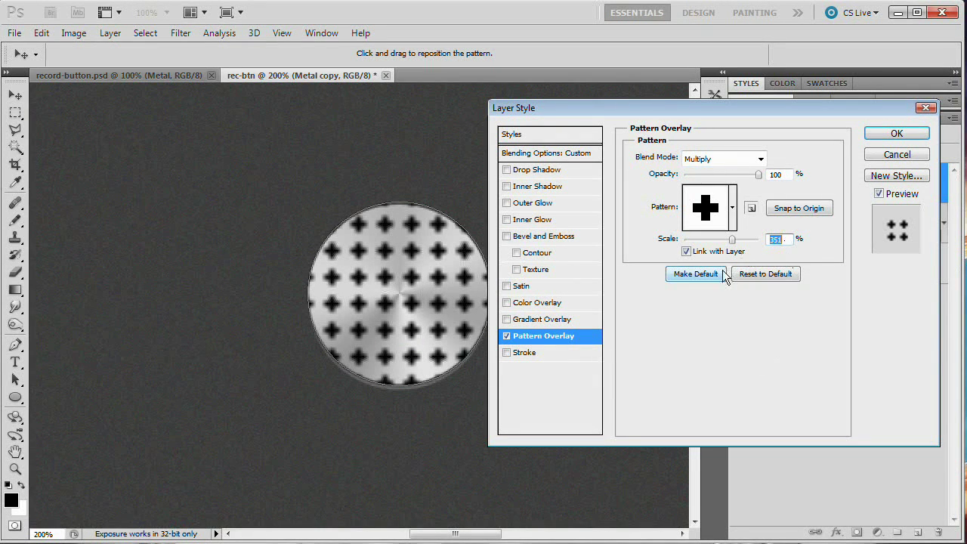
type("100")
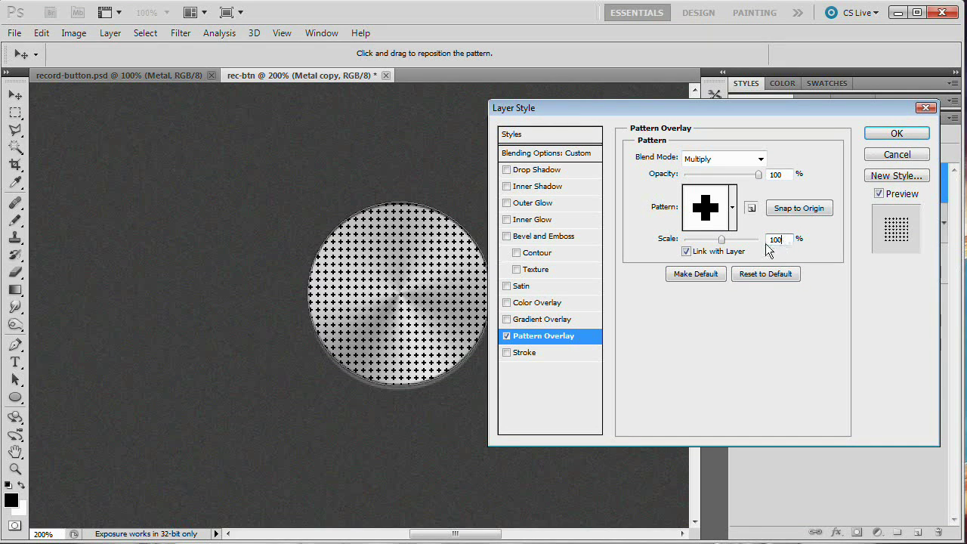
Lower the pattern overlay's opacity to 5% and accept the layer style.
double_click(776, 174)
type("5")
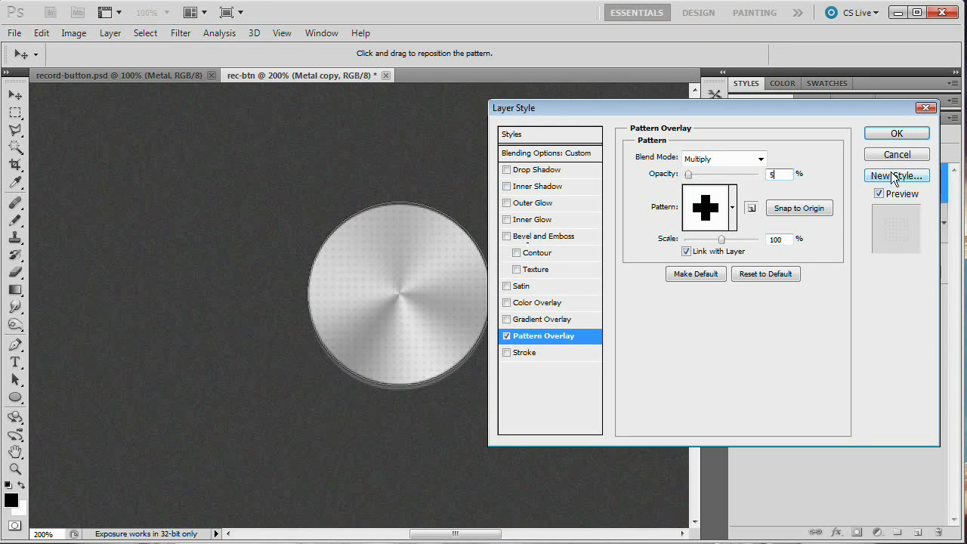
left_click(896, 135)
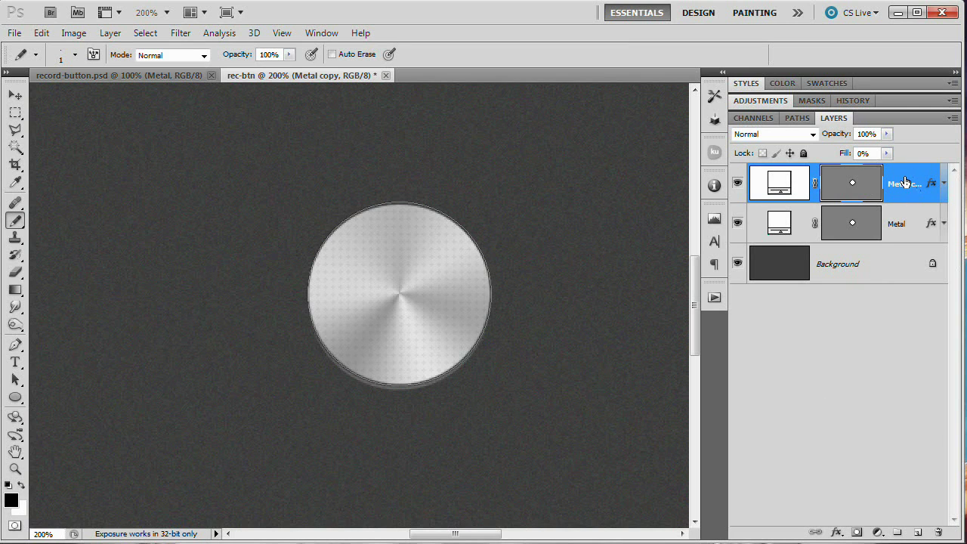
Duplicate the Metal copy layer and clear the layer style from the new duplicate.
key("ctrl+j")
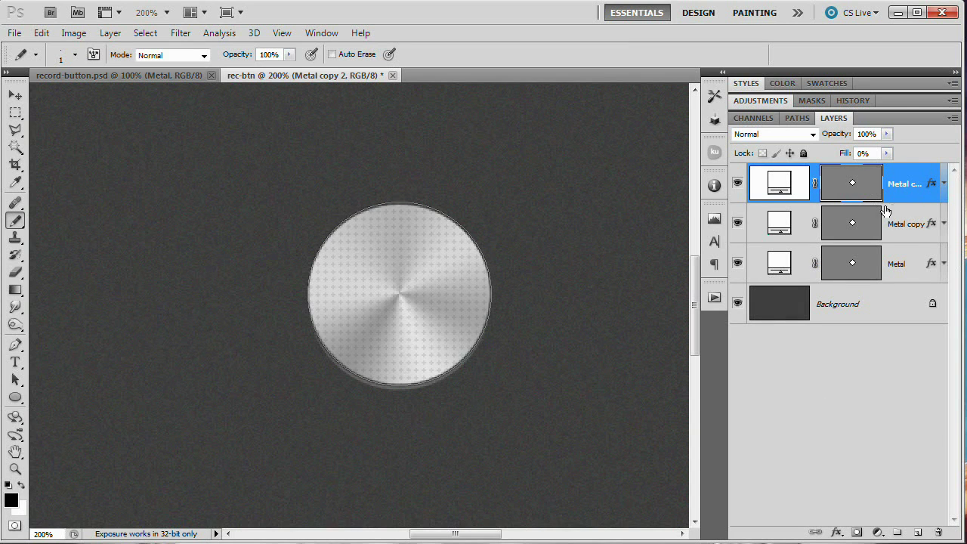
left_click(112, 32)
mouse_move(151, 113)
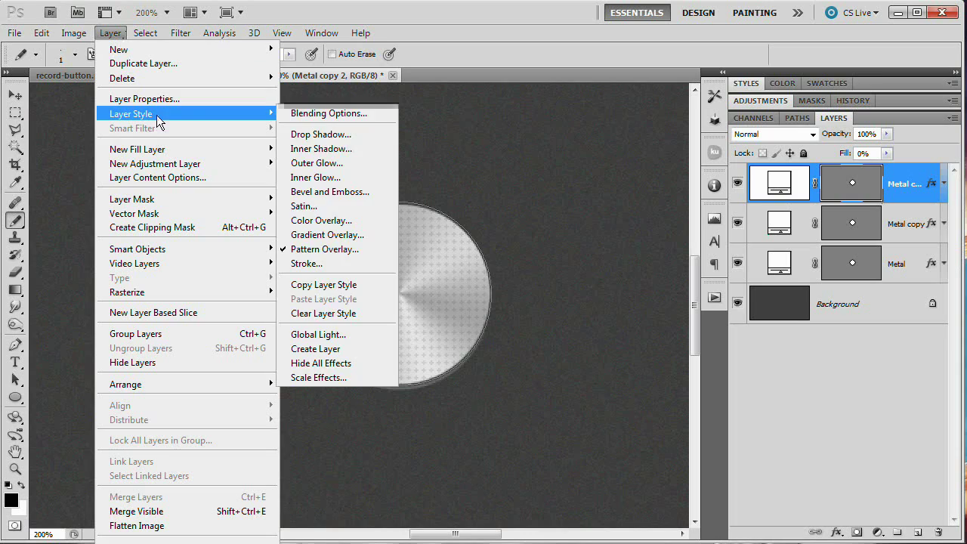
left_click(341, 313)
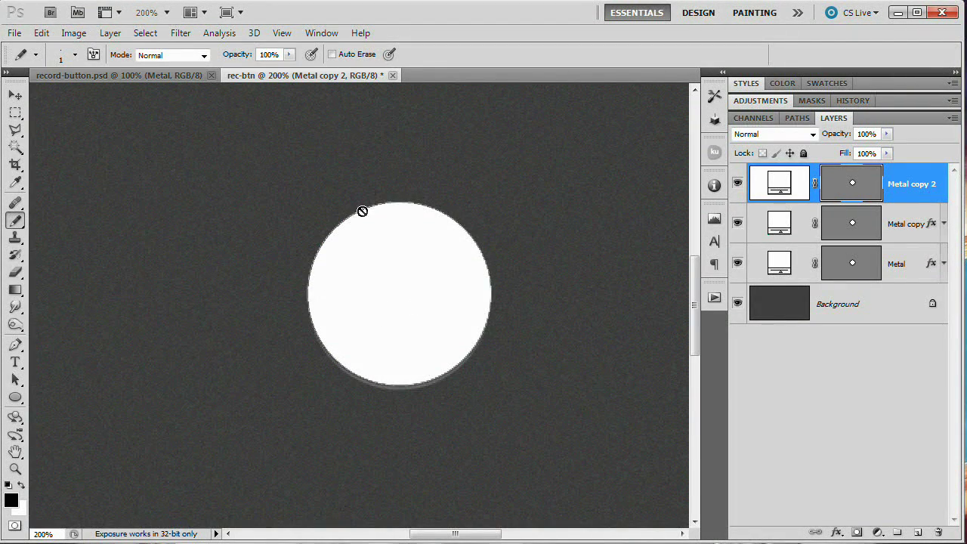
Set the fill opacity of the Metal copy 2 layer to 0% in its blending options.
left_click(111, 33)
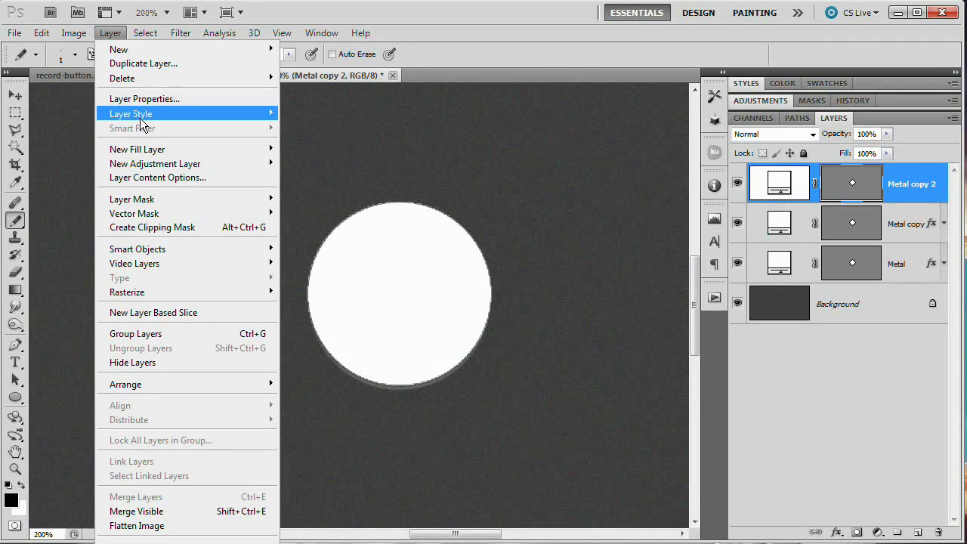
mouse_move(143, 117)
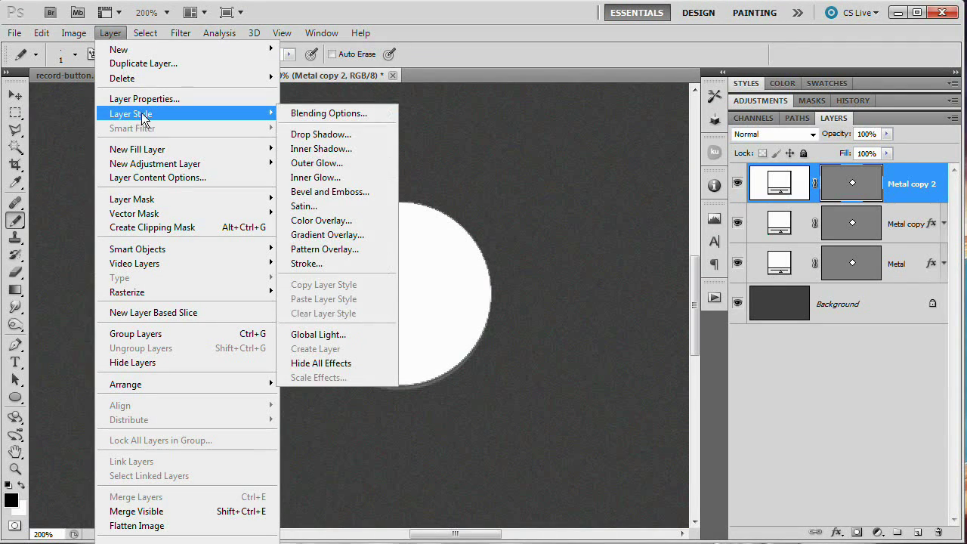
left_click(325, 114)
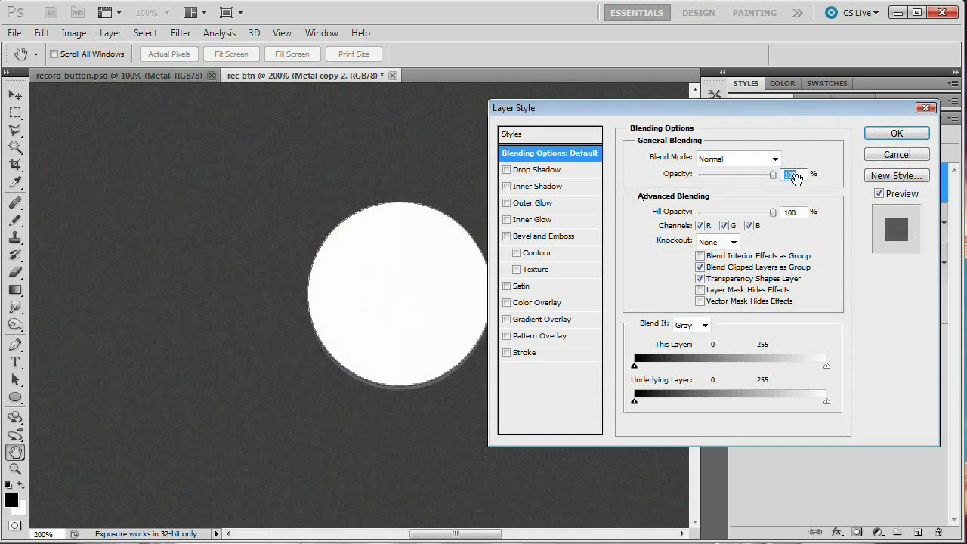
left_click_drag(740, 216, 663, 221)
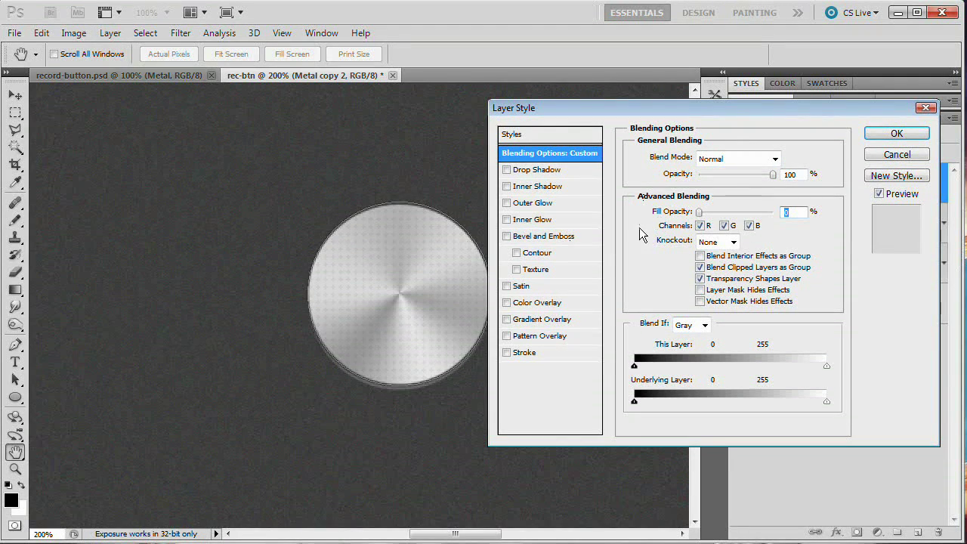
Add a Gradient Overlay to the Metal copy 2 layer and set its gradient's black stop to red ff0000.
left_click(544, 320)
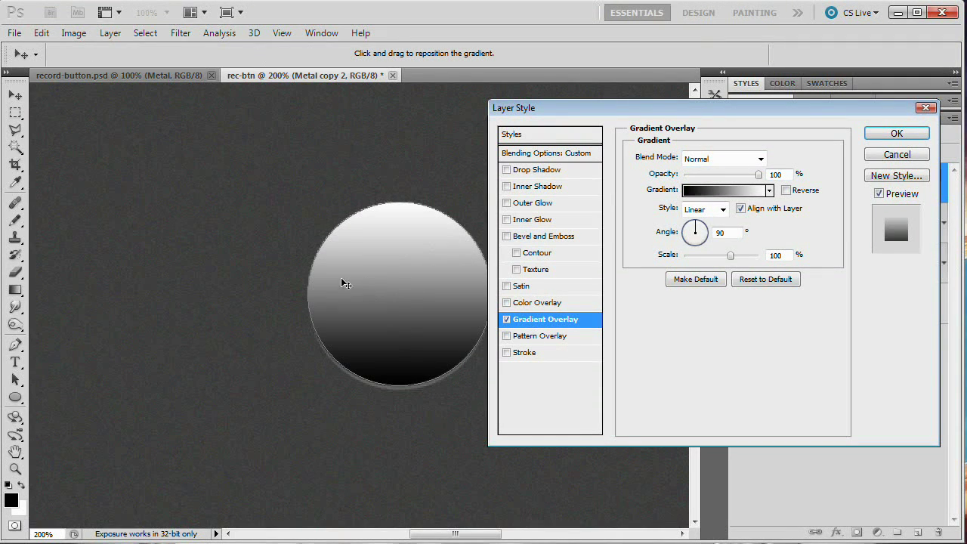
left_click(724, 190)
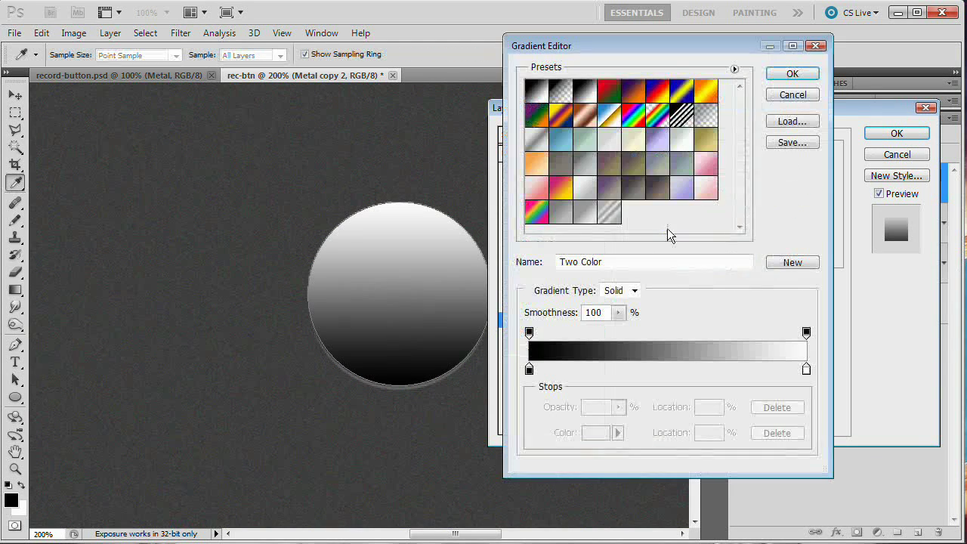
left_click(529, 370)
double_click(529, 370)
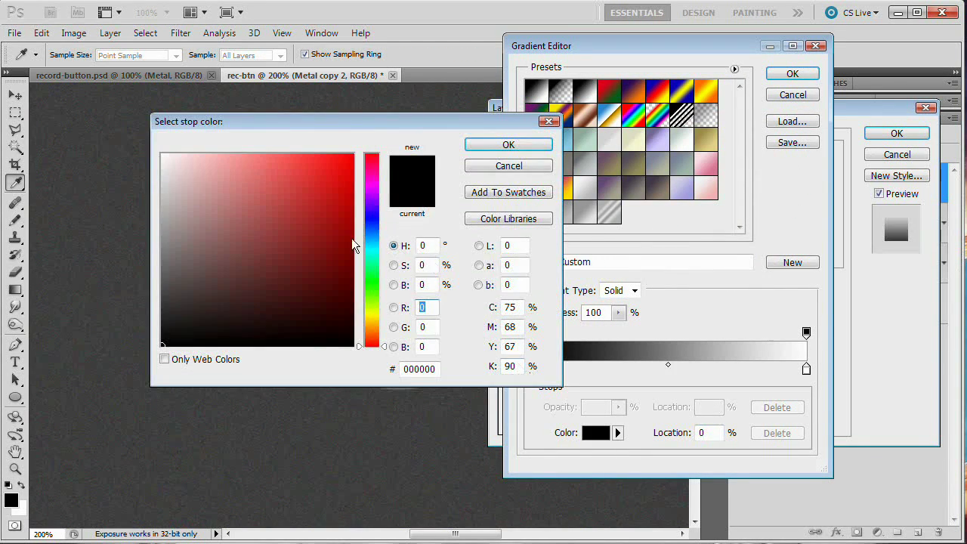
left_click_drag(352, 238, 408, 131)
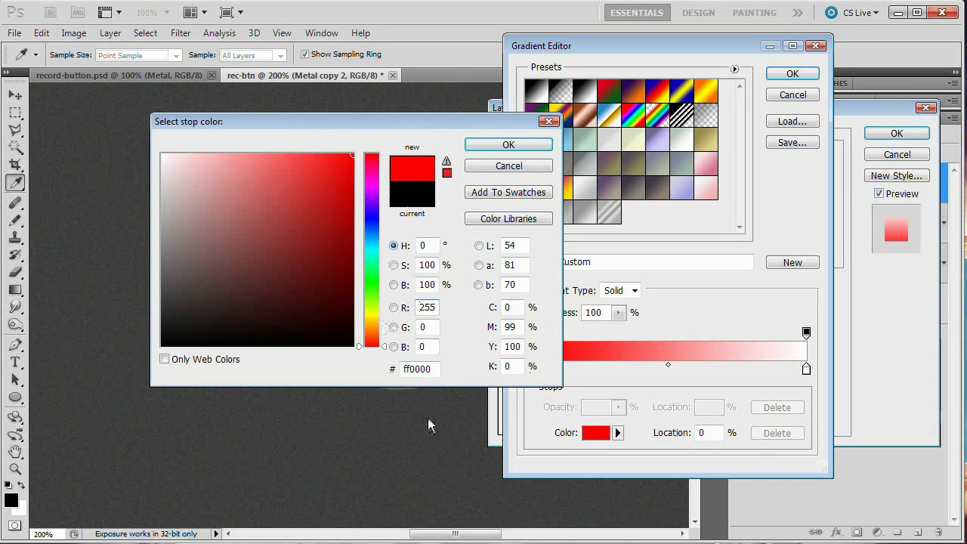
left_click(509, 144)
Set the gradient's white stop to dark red ae0000 and accept the gradient and the layer style.
double_click(806, 369)
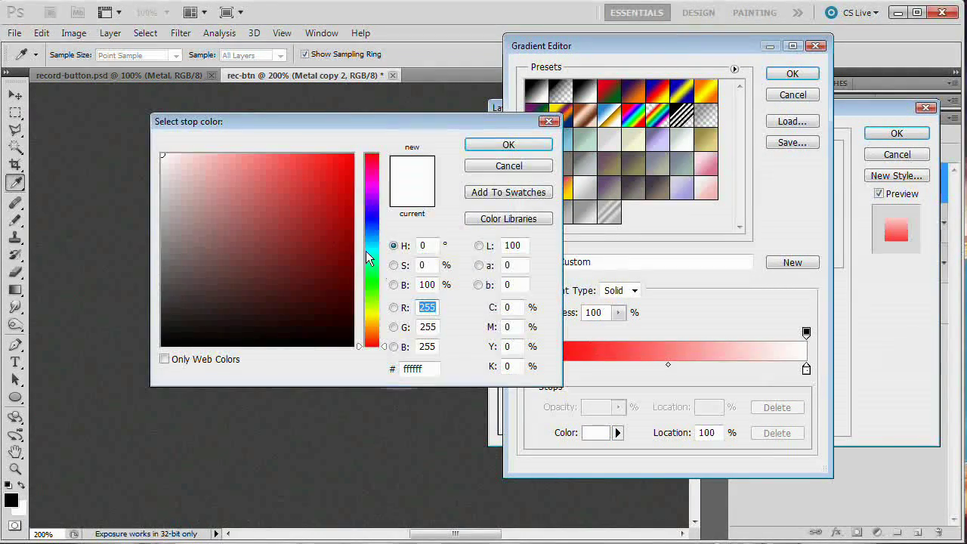
left_click_drag(309, 194, 327, 179)
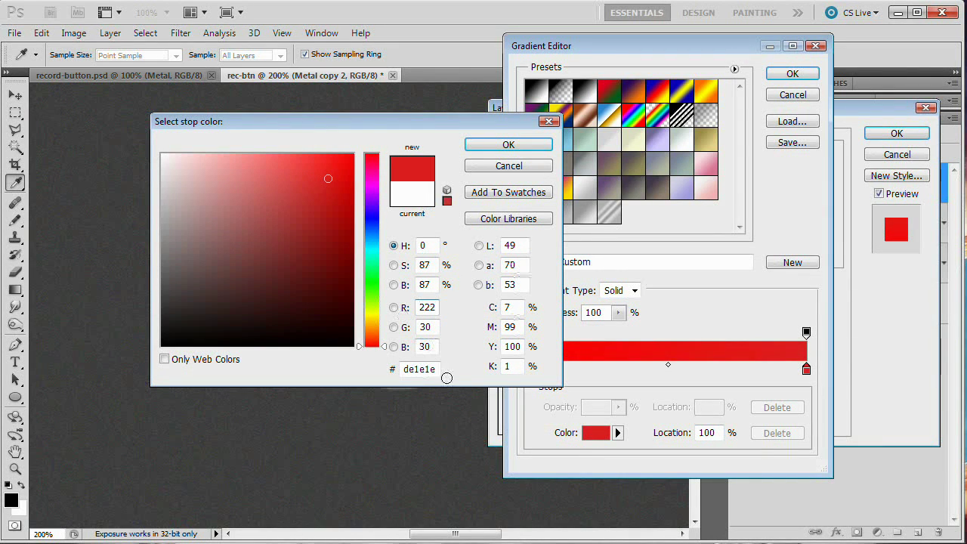
left_click(423, 370)
type("ae0000")
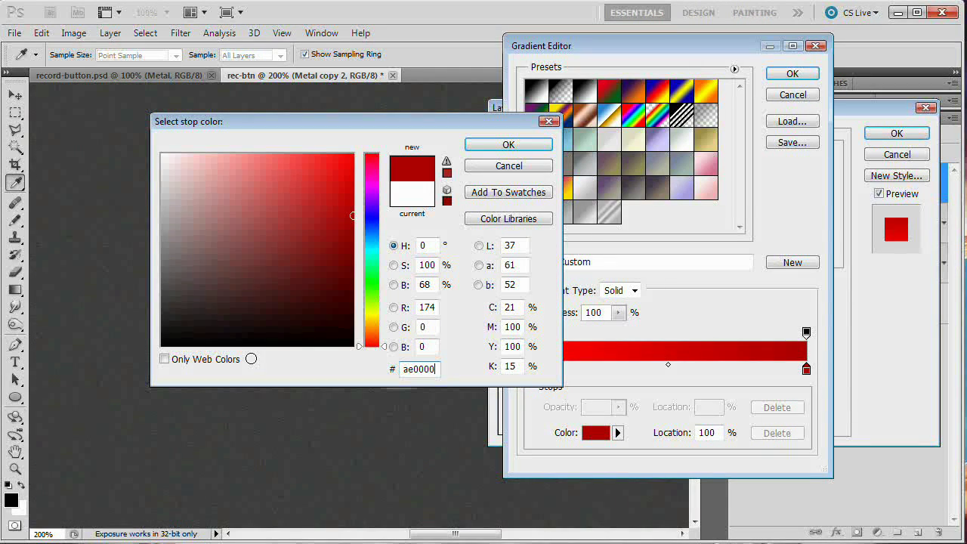
left_click(520, 146)
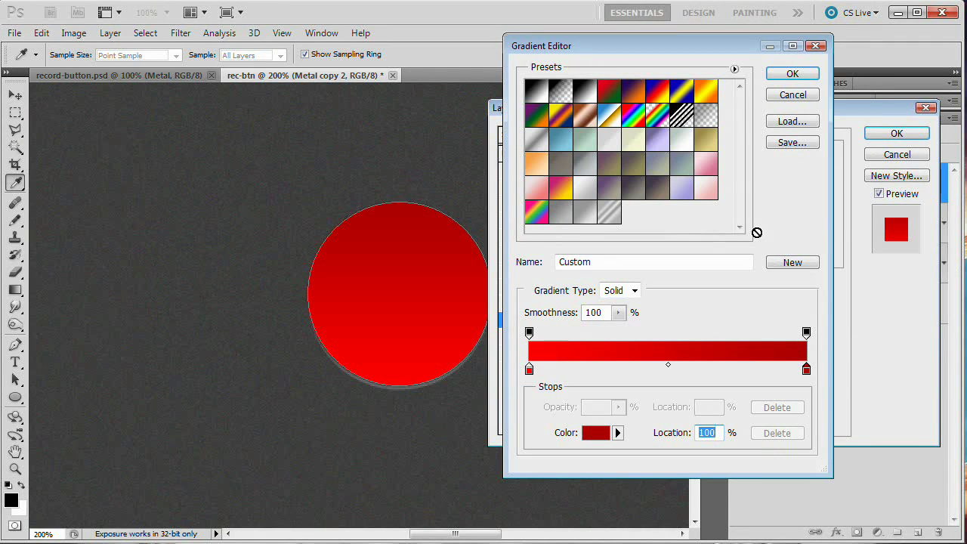
left_click(792, 75)
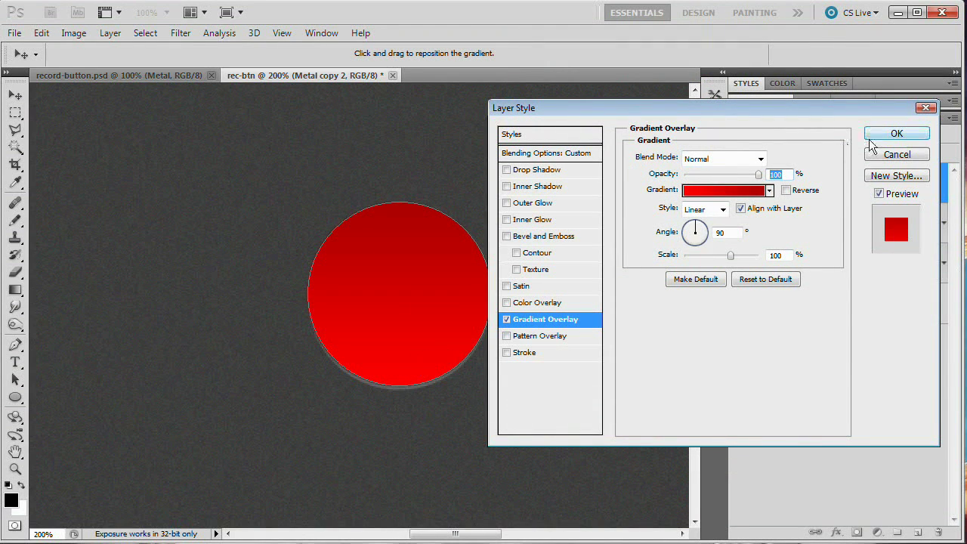
left_click(896, 133)
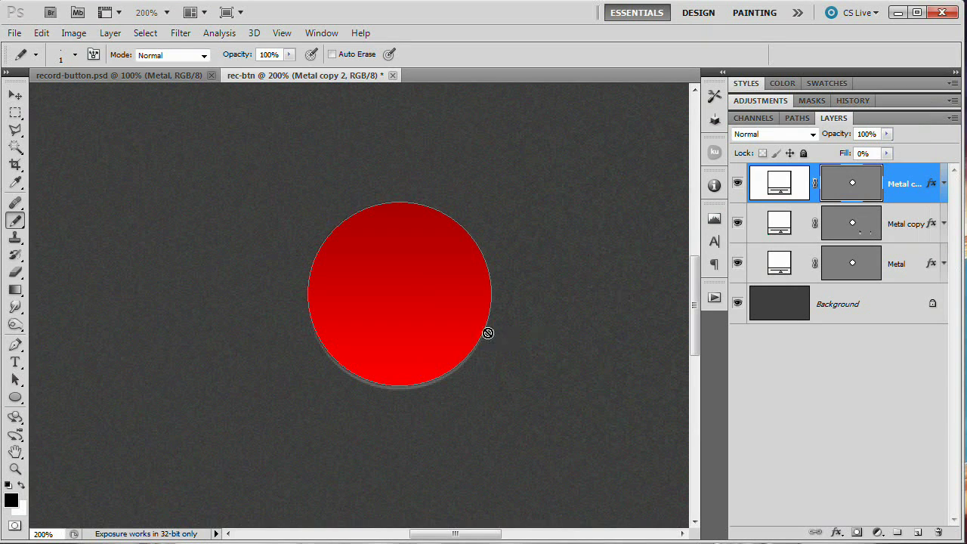
Scale the red circle of the Metal copy 2 layer down proportionally around its centre to about 38%.
key("v")
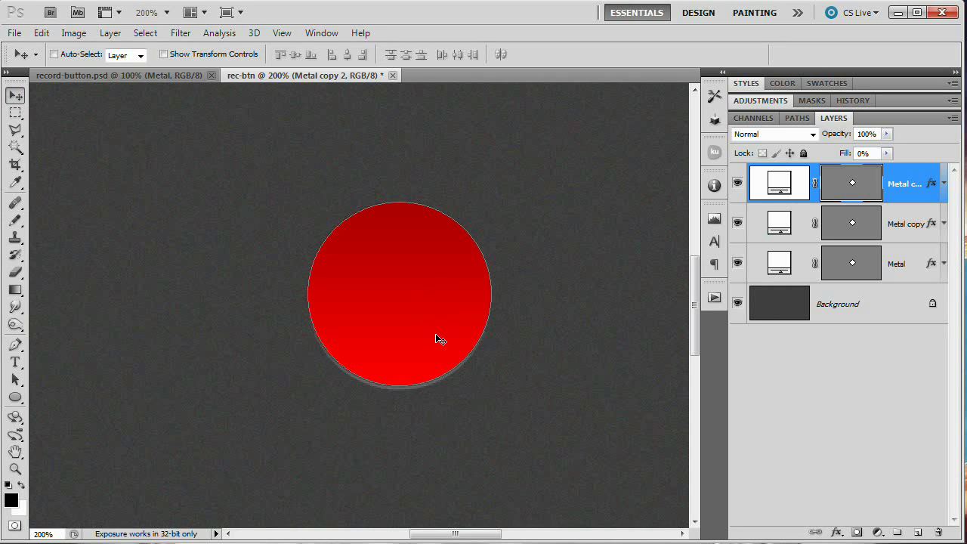
left_click(41, 32)
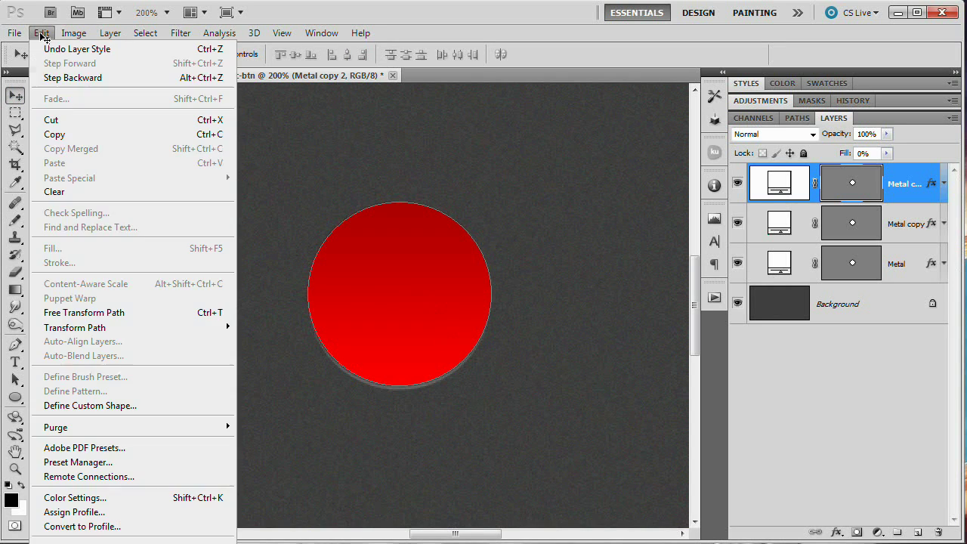
left_click(204, 312)
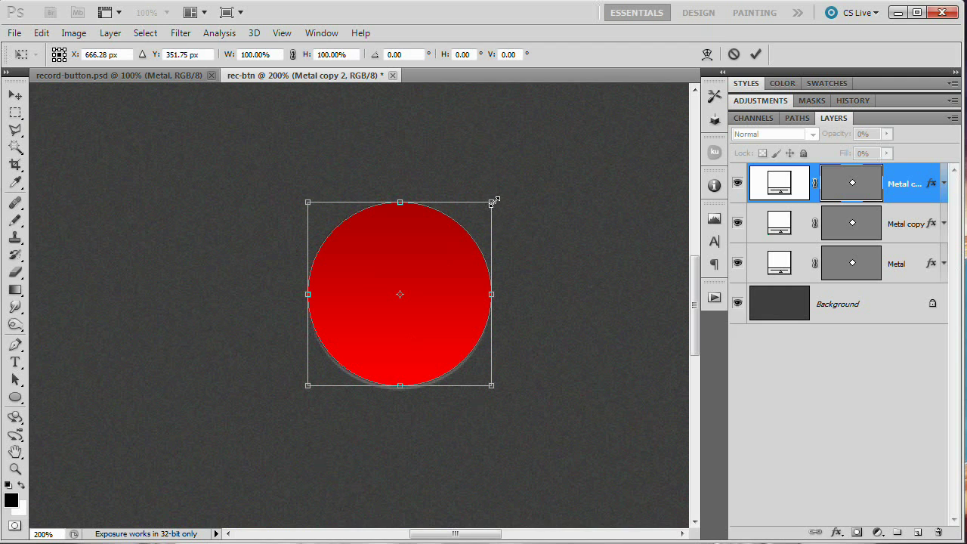
left_click_drag(480, 206, 439, 254)
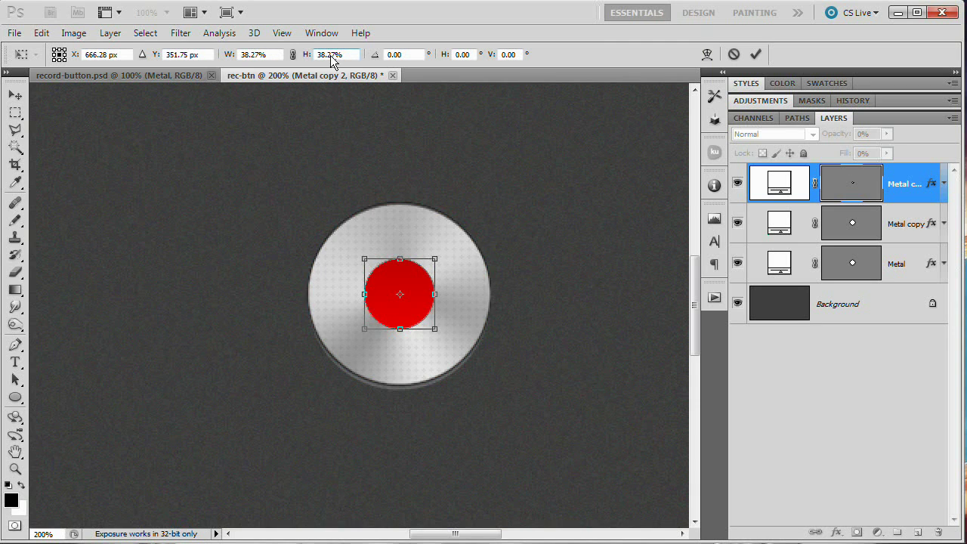
left_click(755, 54)
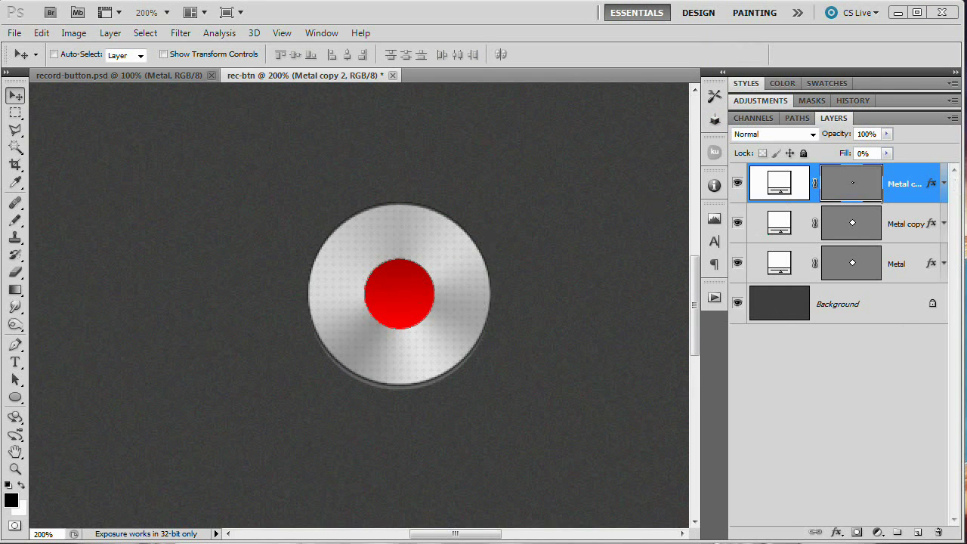
Add an Inner Shadow to the Metal copy 2 layer with global light off and a 90° angle.
double_click(932, 188)
mouse_move(724, 108)
left_mouse_down()
mouse_move(701, 90)
mouse_move(723, 92)
left_mouse_up()
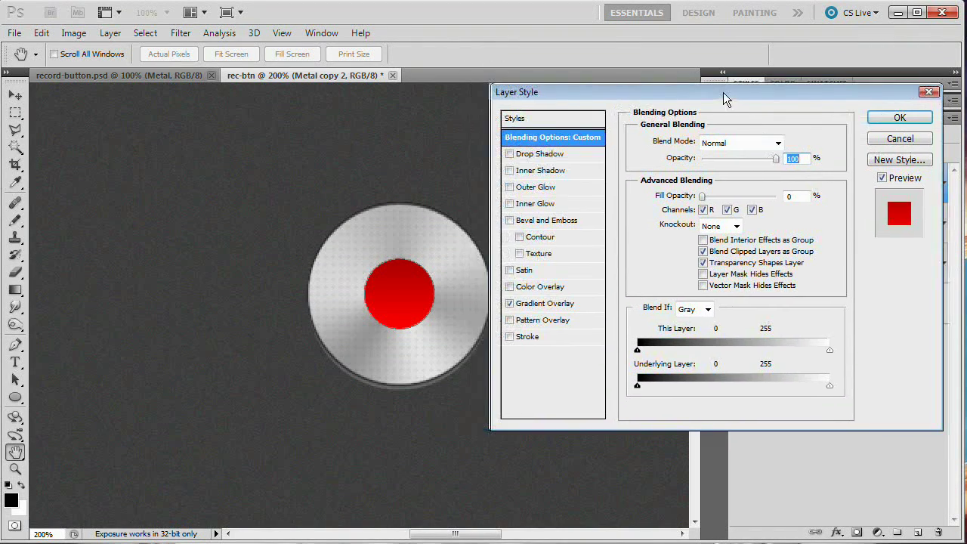
left_click(530, 171)
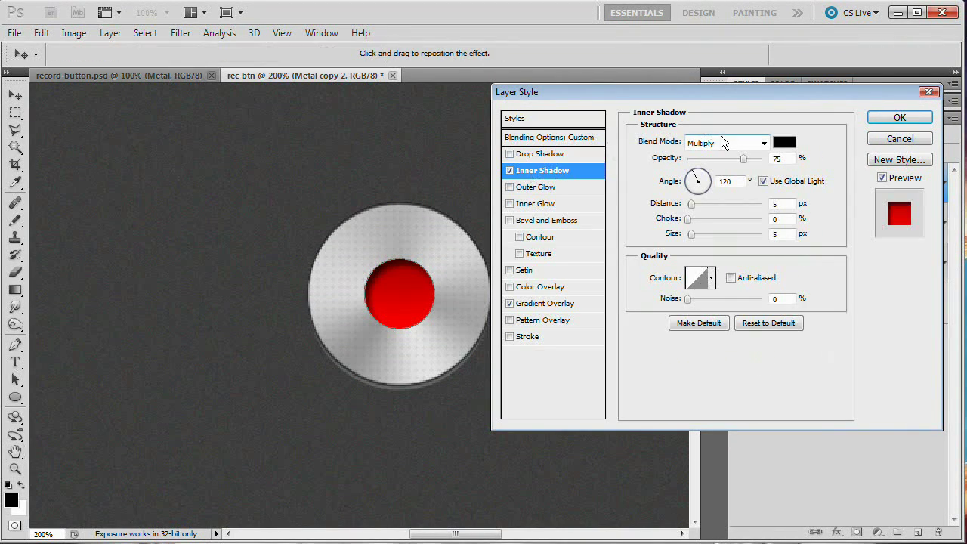
left_click(763, 182)
type("90")
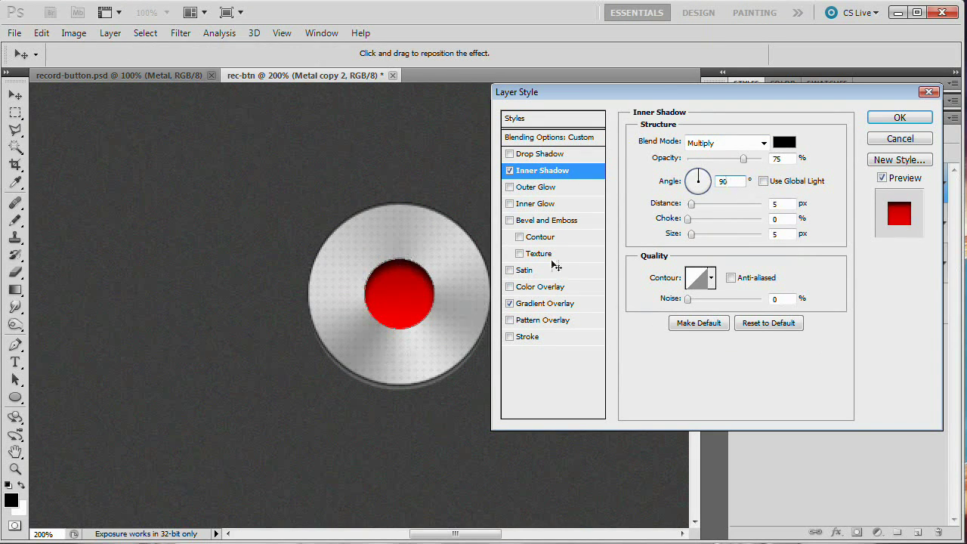
Set the inner shadow to Soft Light at 50% opacity, with a distance of 3 px and a size of 1 px.
left_click_drag(680, 158, 674, 158)
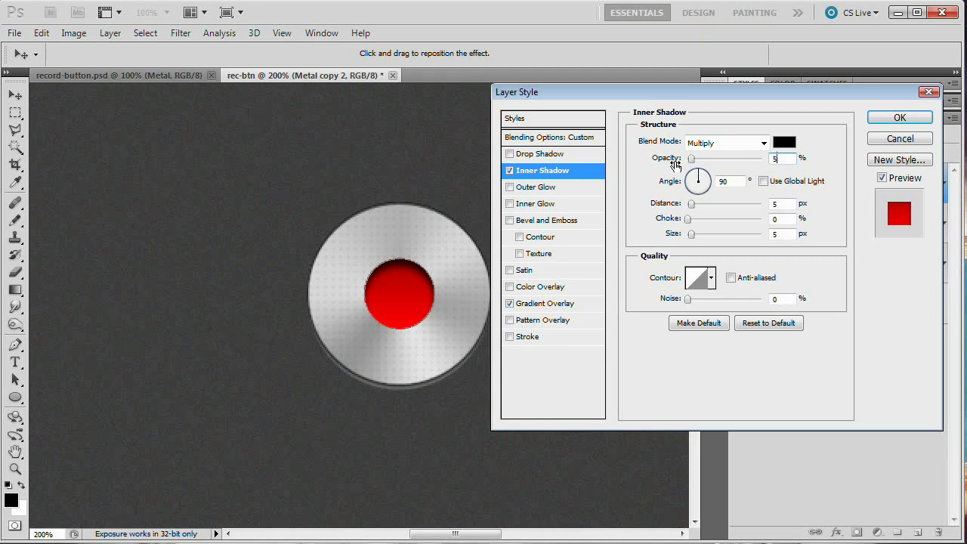
left_click(718, 145)
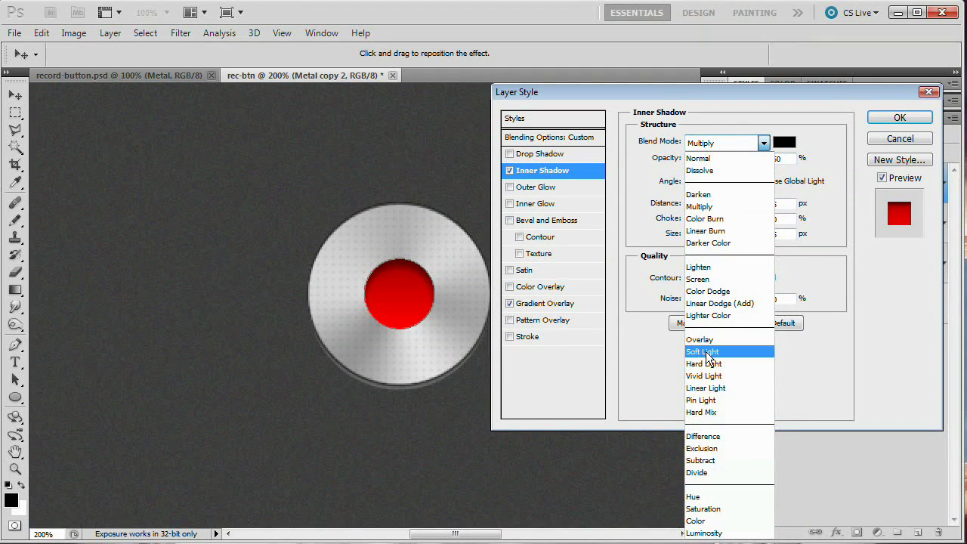
left_click(704, 360)
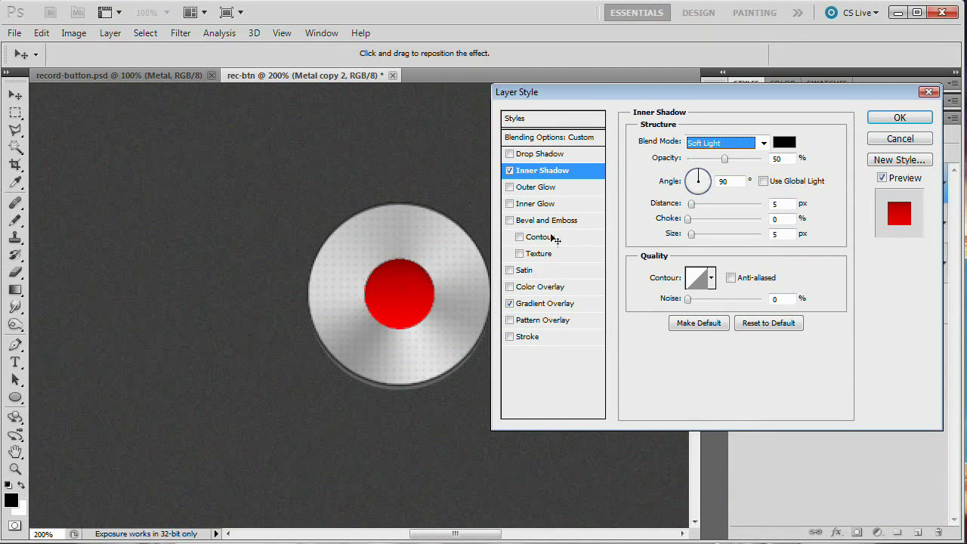
left_click_drag(793, 204, 742, 206)
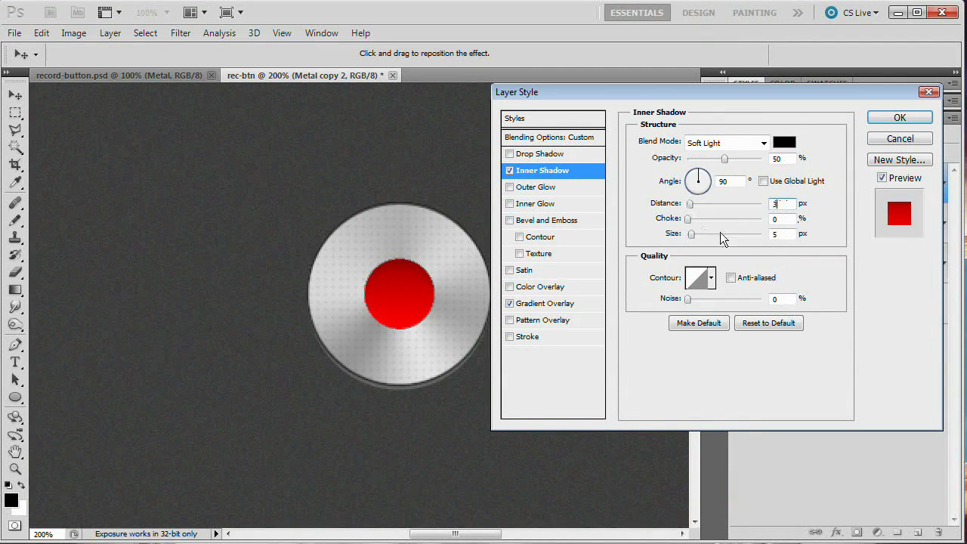
key("Tab")
type("1")
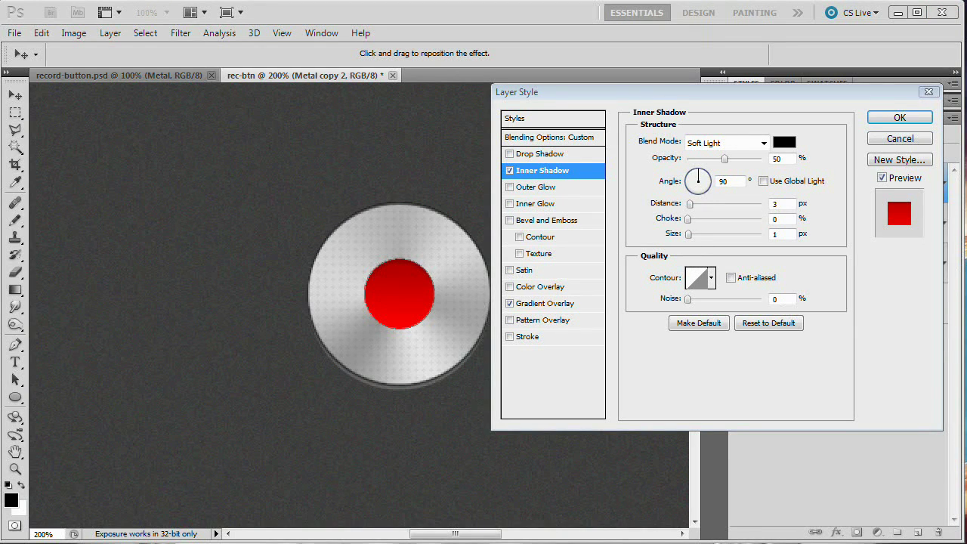
Add an Outer Glow at 45% opacity to the red circle and accept the layer style.
left_click(535, 188)
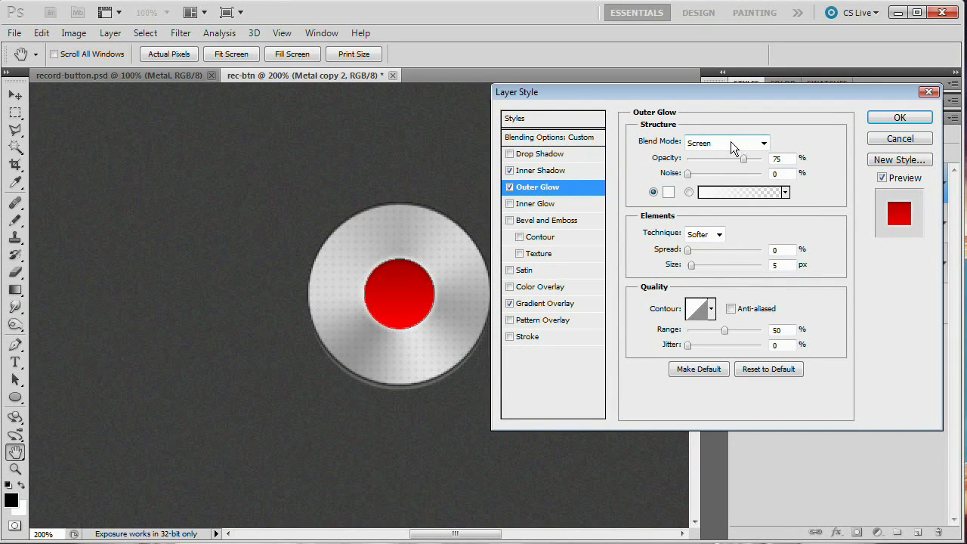
left_click(779, 159)
type("45")
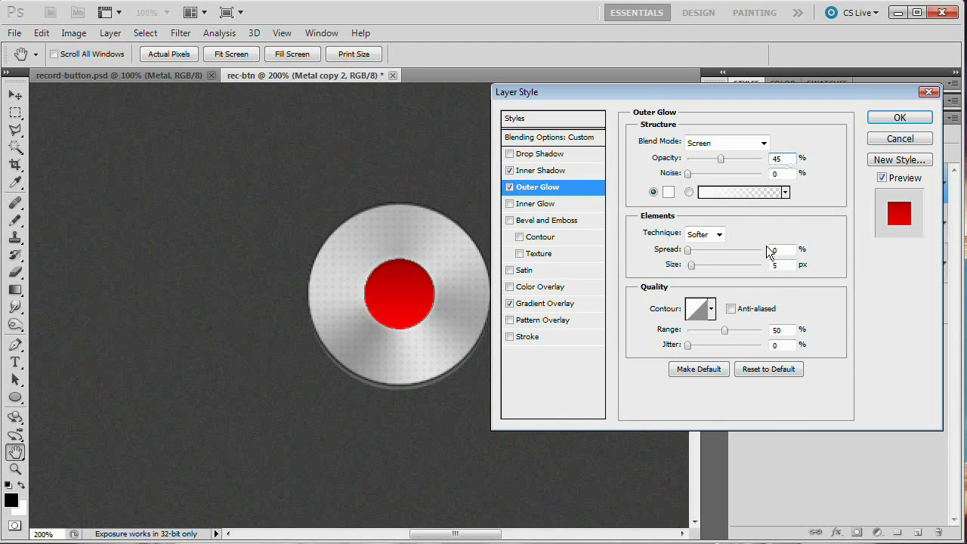
left_click(788, 265)
left_click(900, 117)
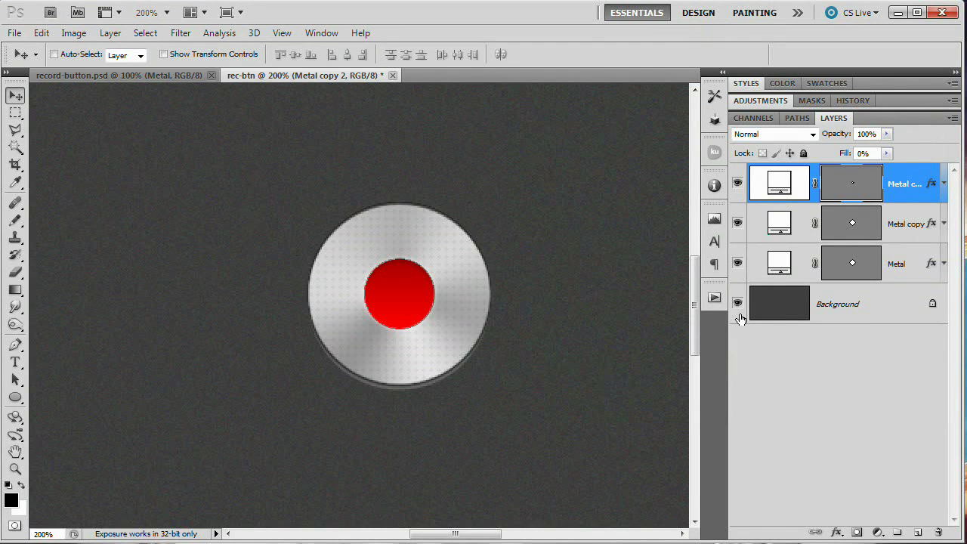
Link the Metal, Metal copy and Metal copy 2 layers together.
key("ctrl+minus")
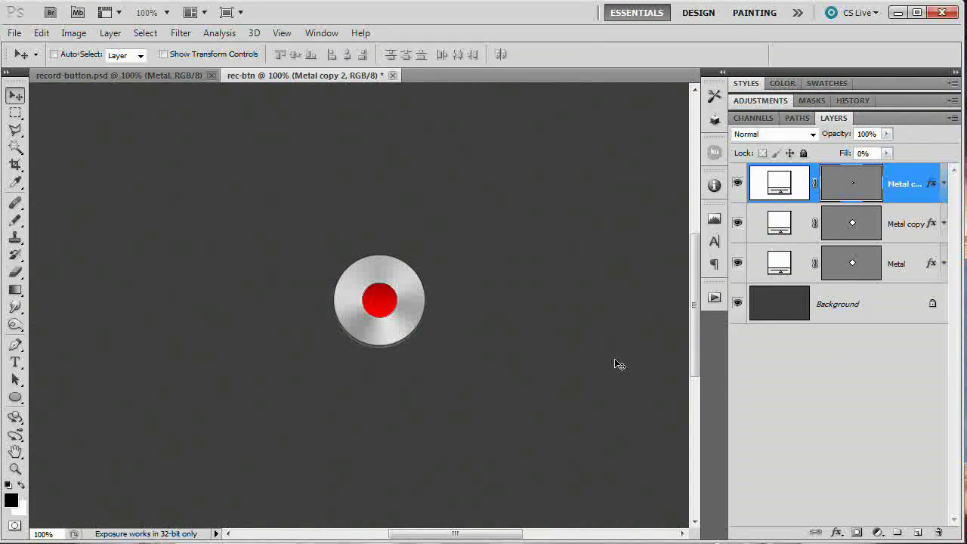
key("ctrl+minus")
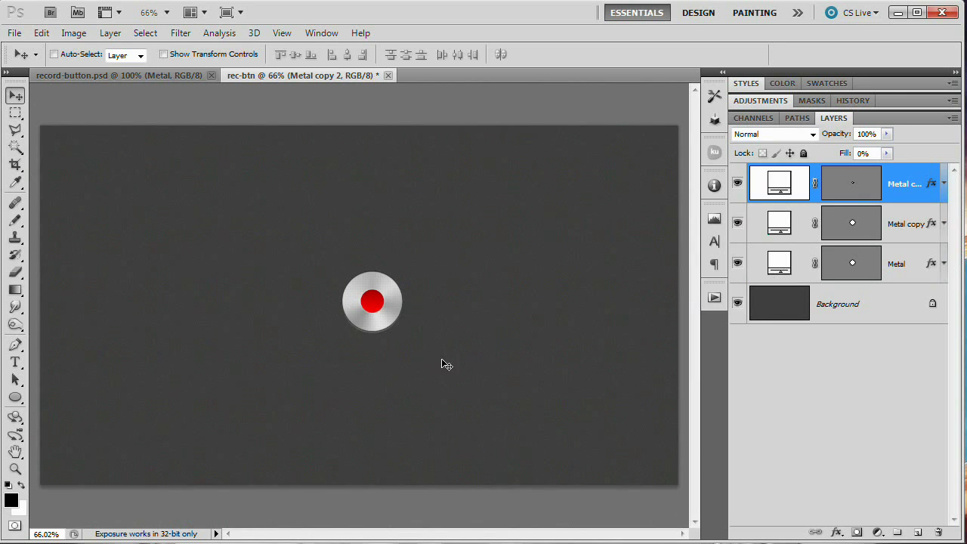
left_click(907, 263, "shift")
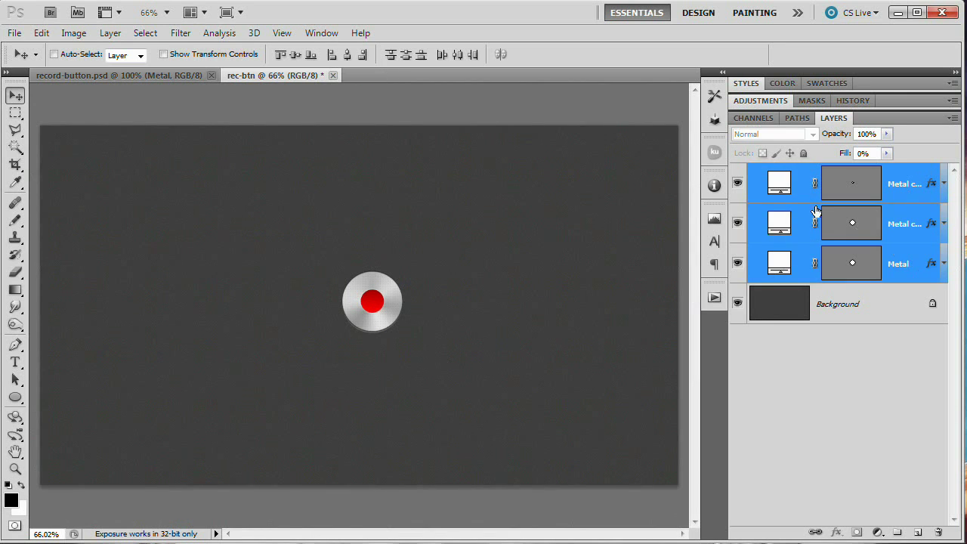
right_click(757, 173)
right_click(784, 183)
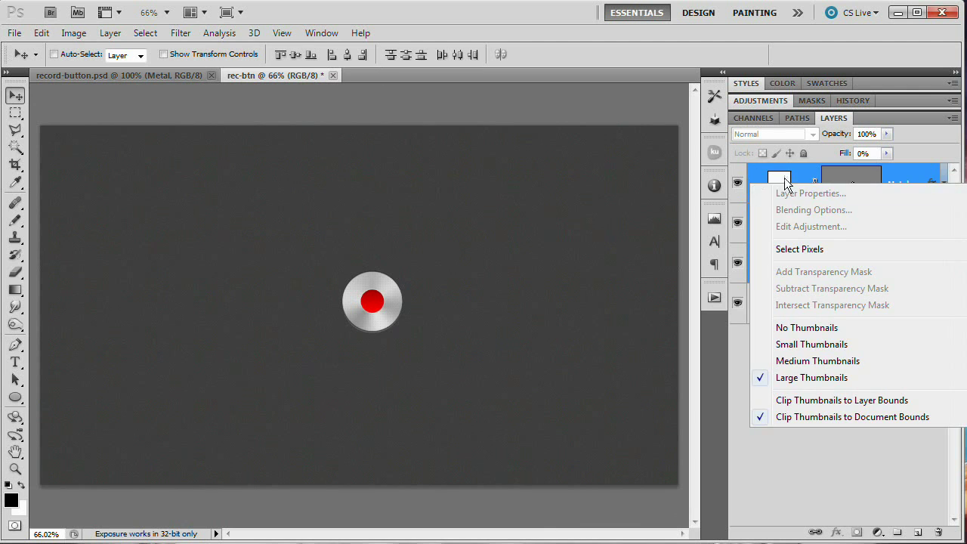
right_click(783, 323)
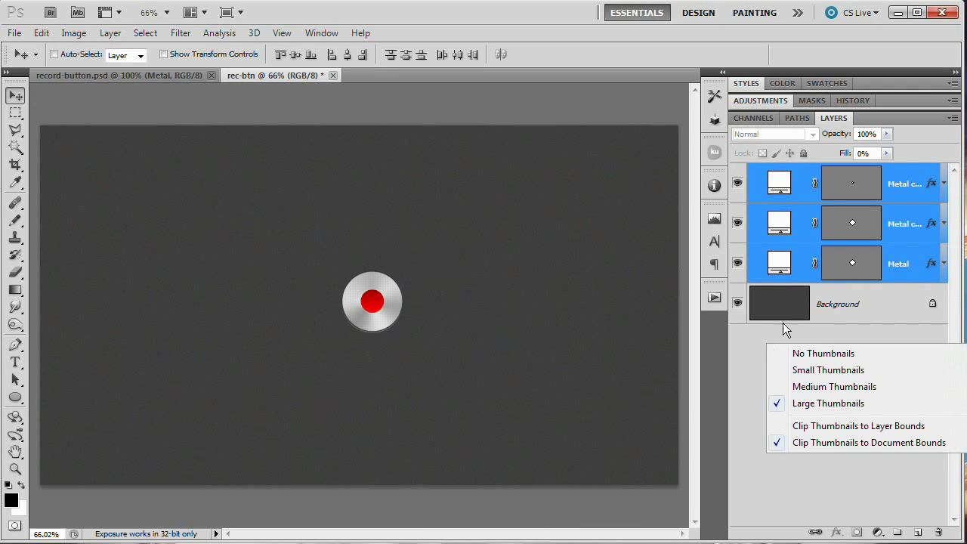
right_click(899, 186)
right_click(900, 186)
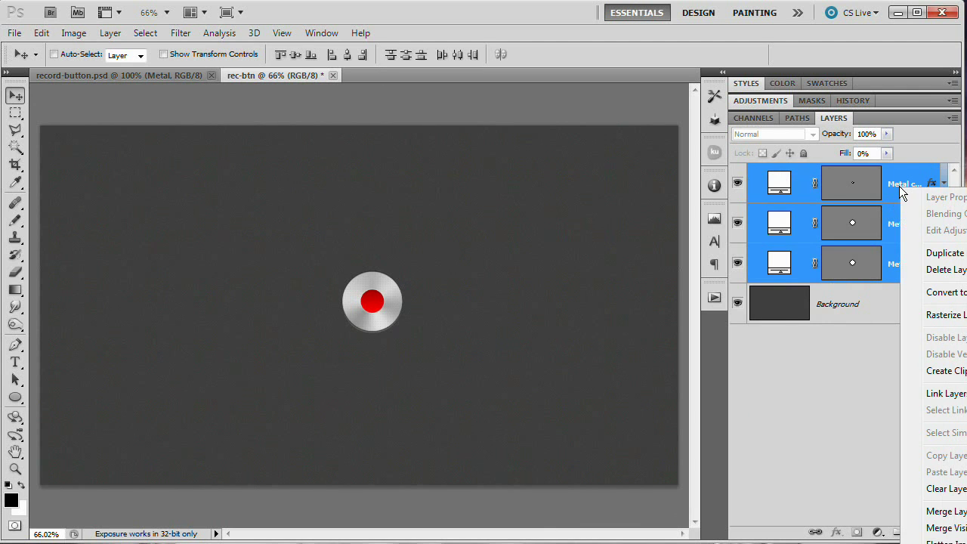
left_click(944, 395)
Scale the linked button layers down proportionally around their centre to about 64% and apply the transform.
left_click(904, 272)
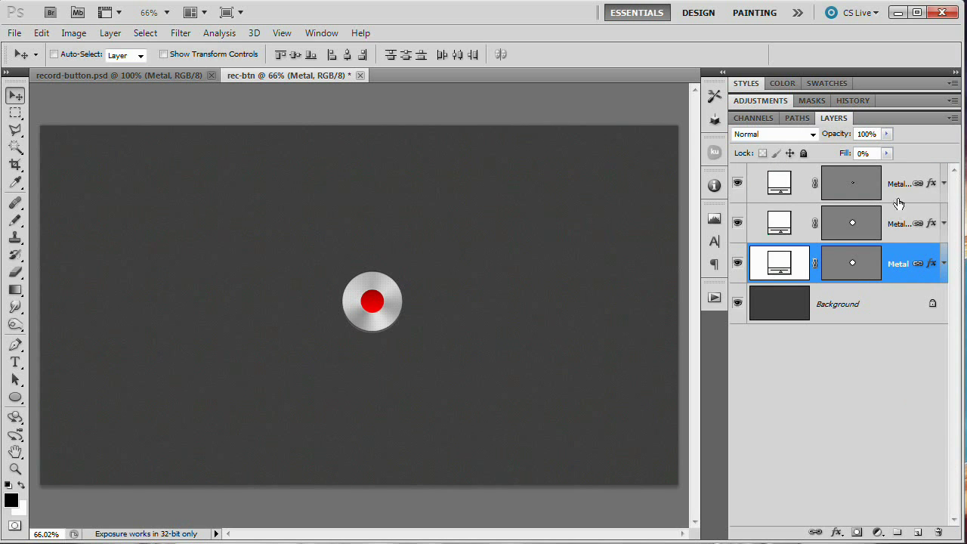
key("ctrl+t")
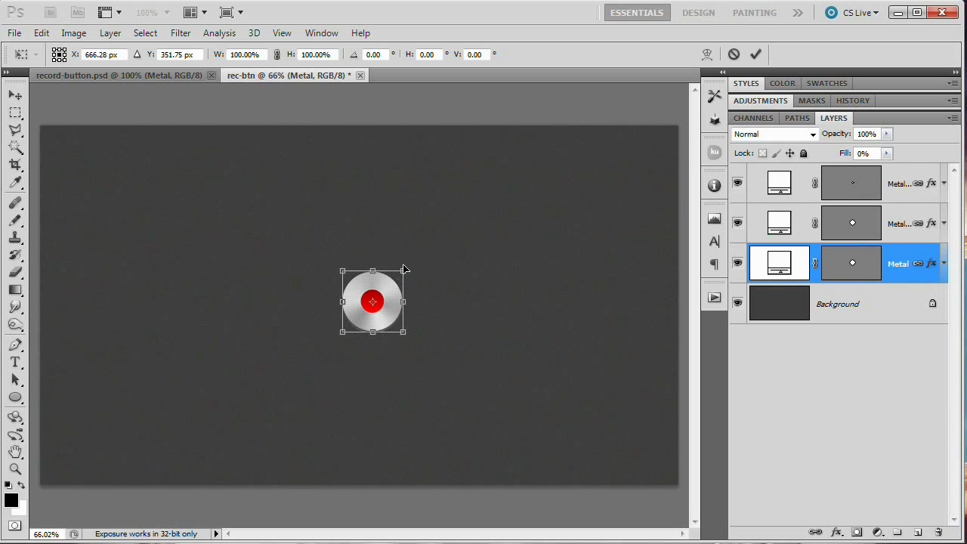
left_click_drag(398, 274, 393, 280)
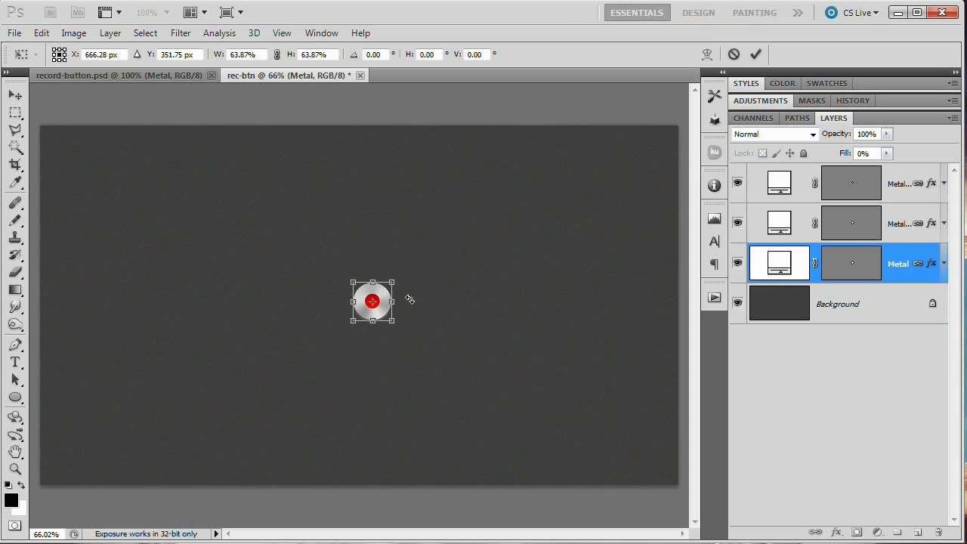
key("Return")
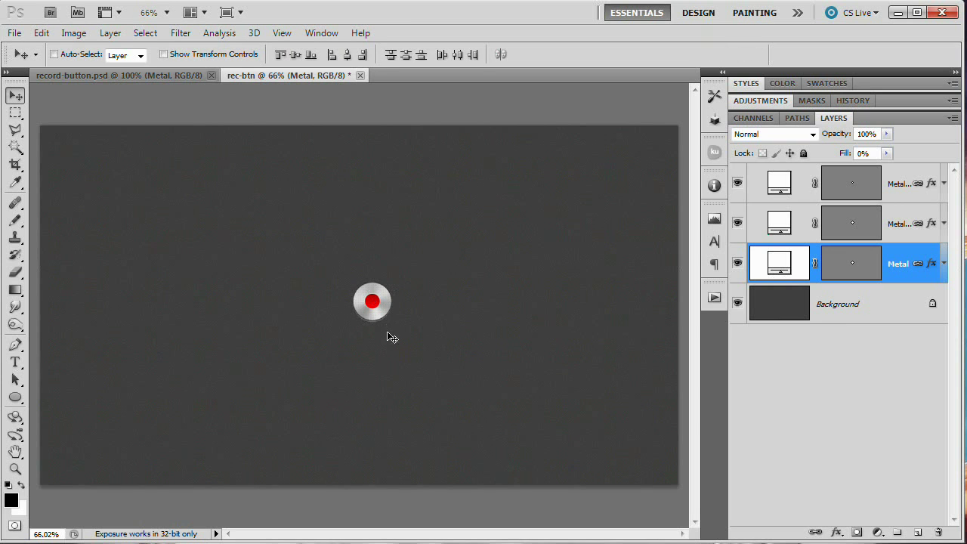
Add a Curves adjustment layer named Curves 1 directly above the Background layer, leaving its curve at the default.
left_click(838, 302)
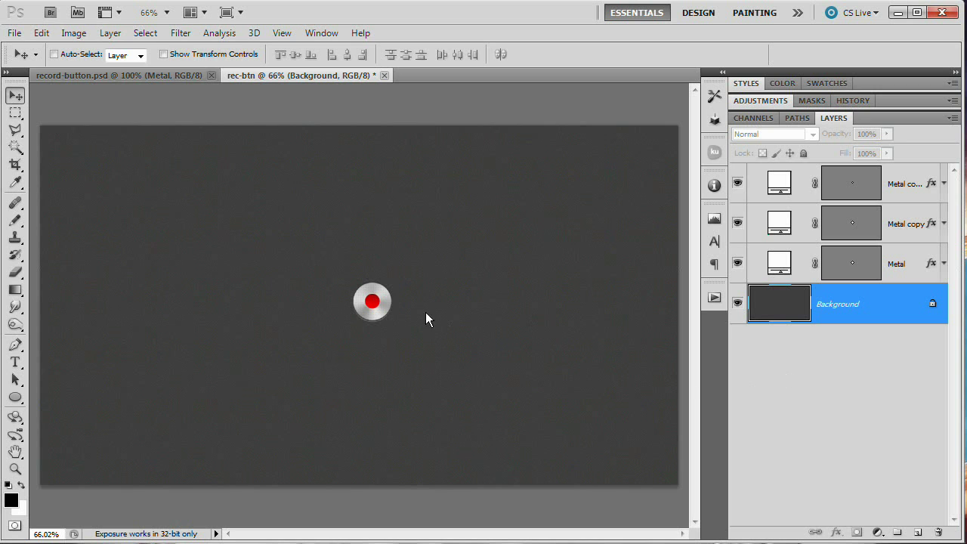
left_click(111, 33)
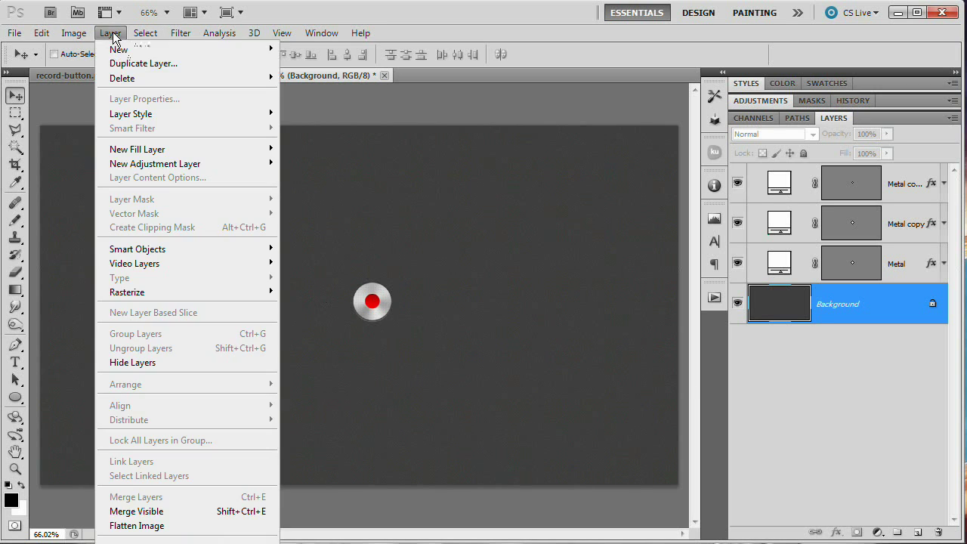
mouse_move(185, 166)
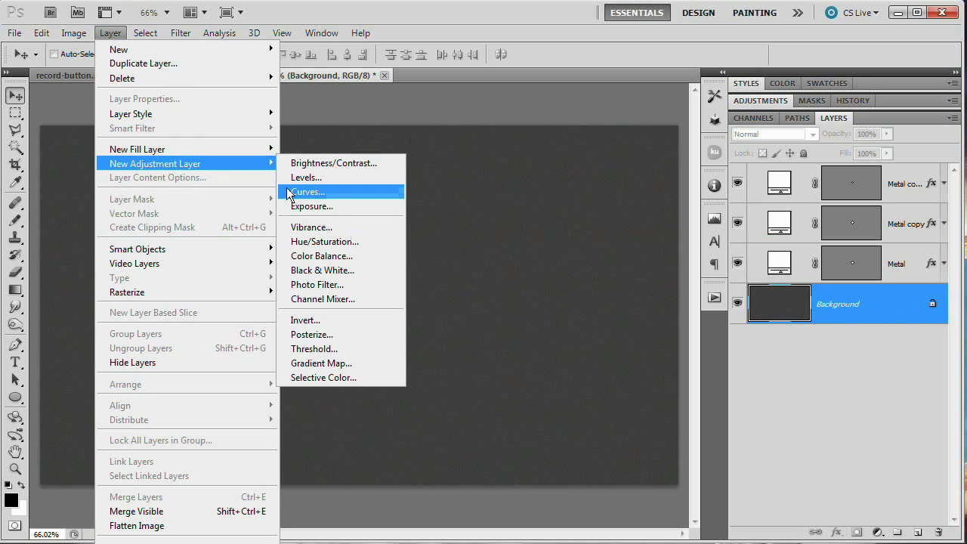
left_click(310, 191)
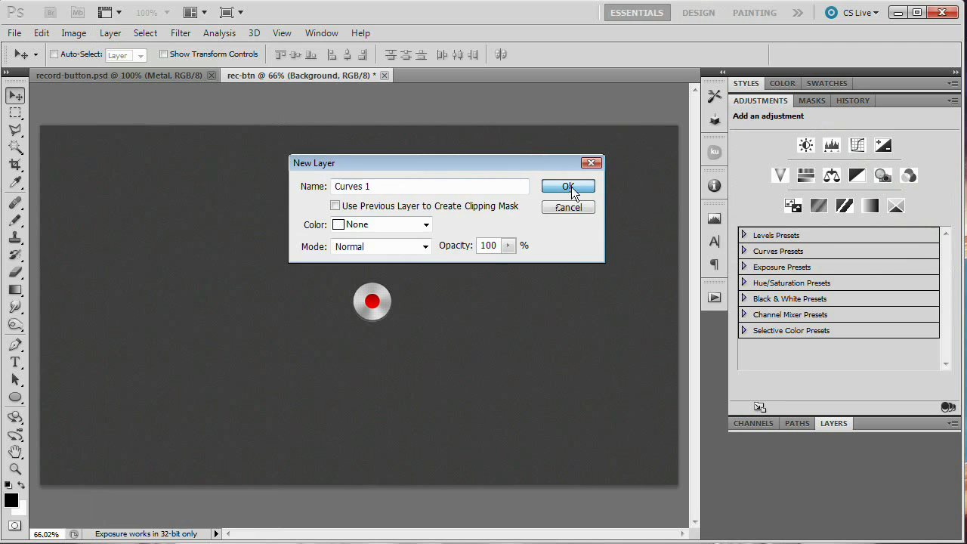
left_click(568, 187)
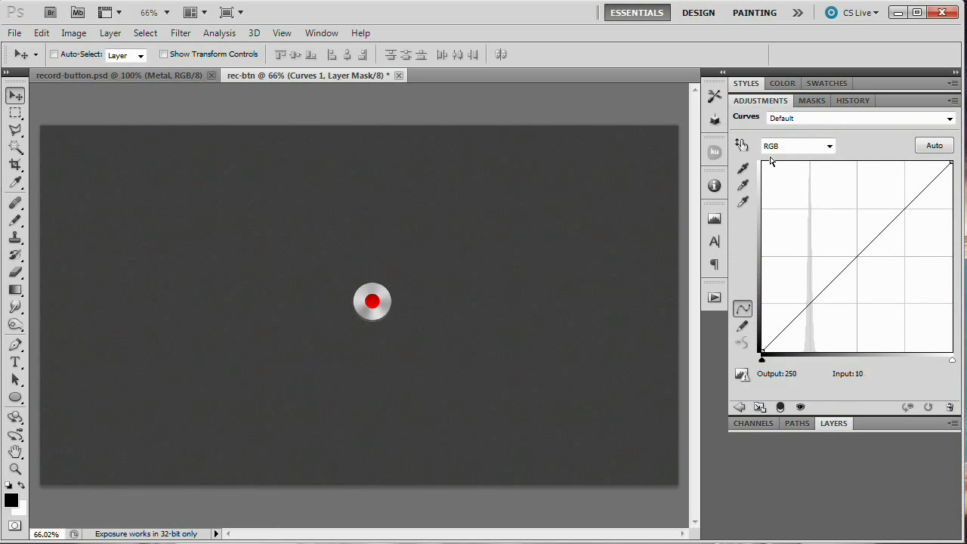
left_click(764, 102)
left_click(839, 120)
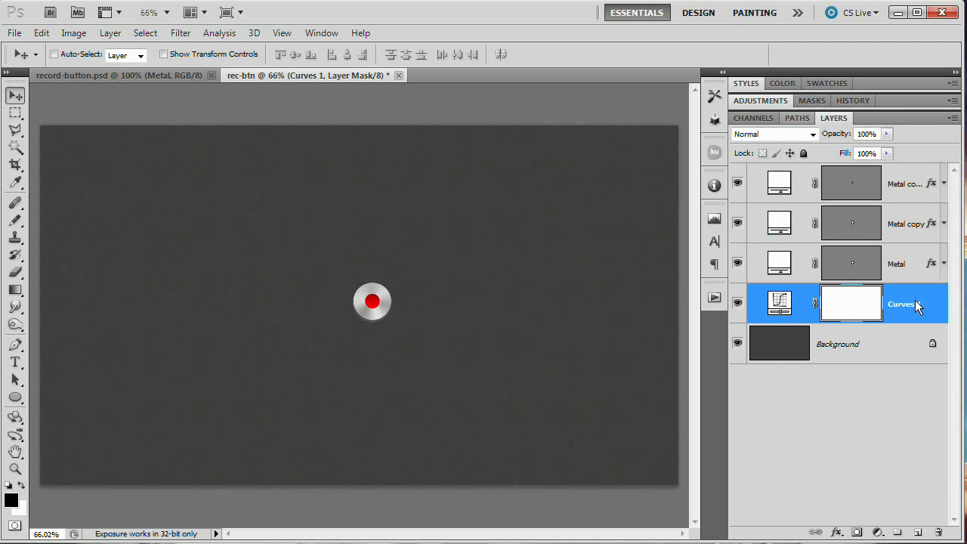
Set the Curves 1 layer's blend mode to Screen, fill its whole mask with black and deselect.
left_click(796, 133)
left_click(754, 271)
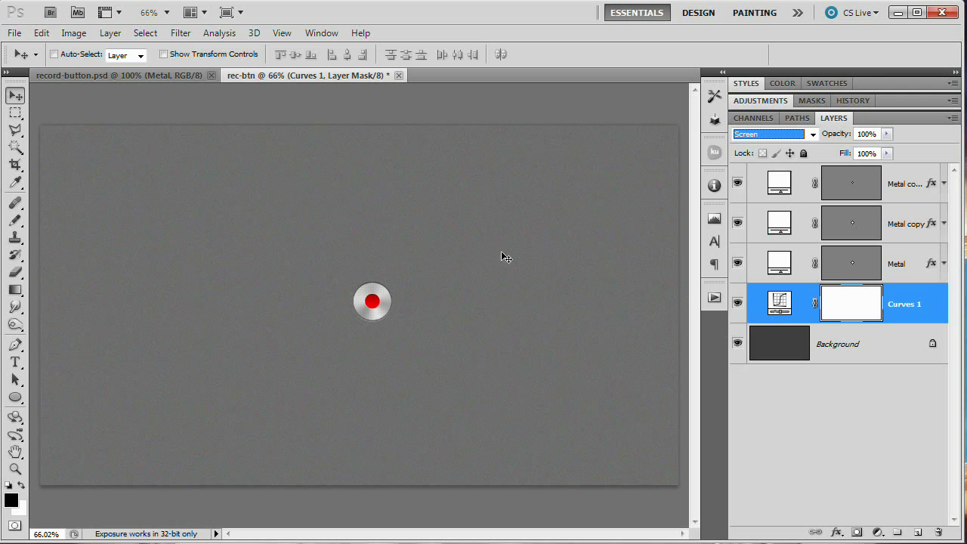
key("ctrl+a")
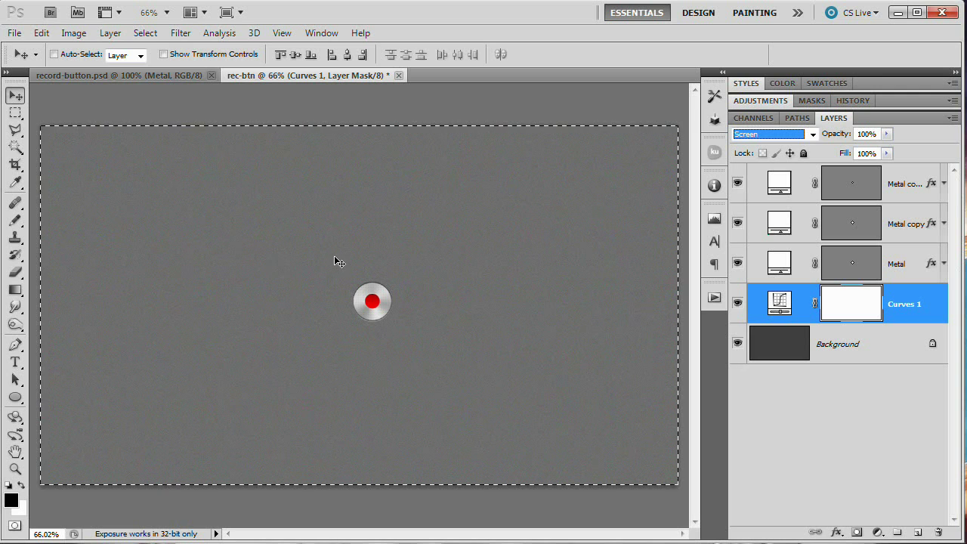
key("alt+BackSpace")
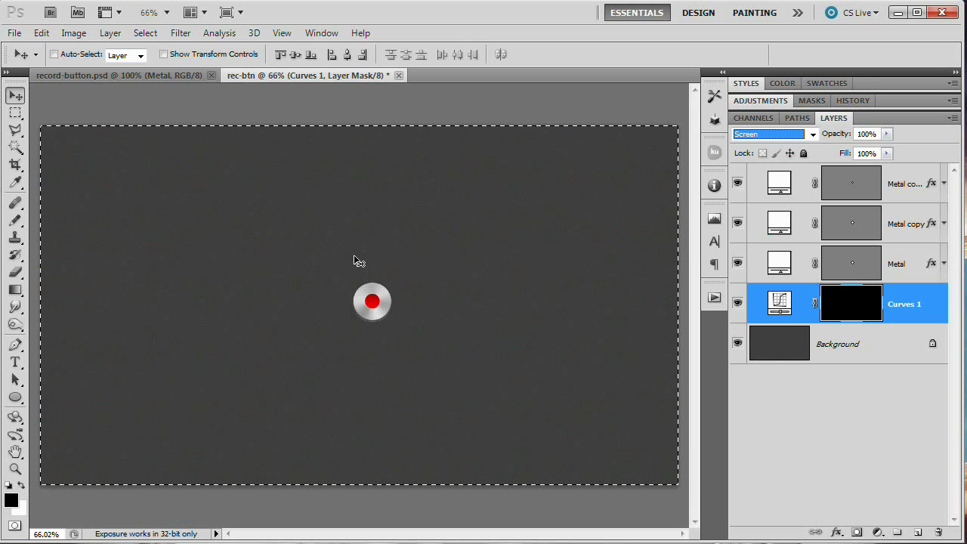
key("ctrl+d")
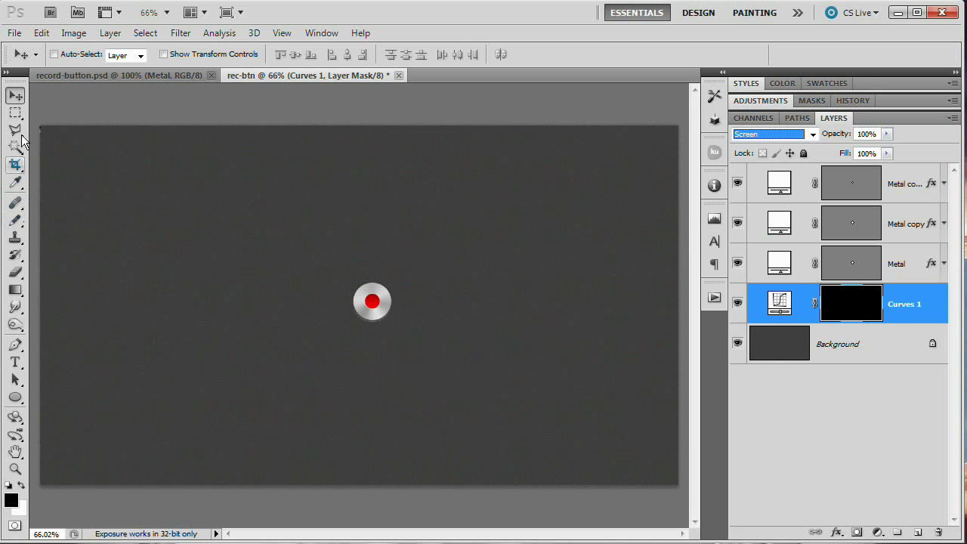
Draw a freehand Lasso selection shaped like a downward wedge, from the canvas's upper edge to just below the record button.
mouse_move(15, 130)
left_mouse_down()
mouse_move(78, 142)
mouse_move(75, 129)
left_mouse_up()
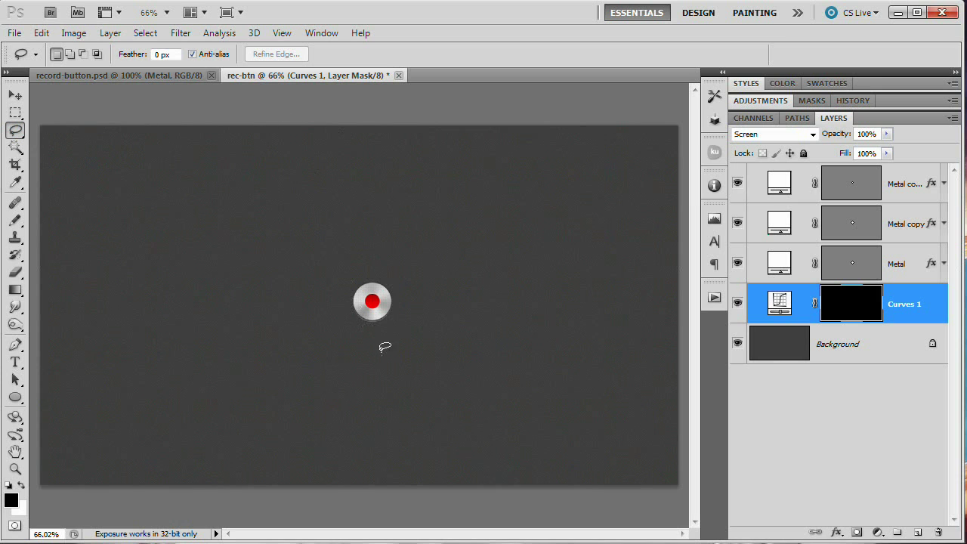
left_click_drag(383, 349, 462, 194)
left_click_drag(204, 121, 204, 122)
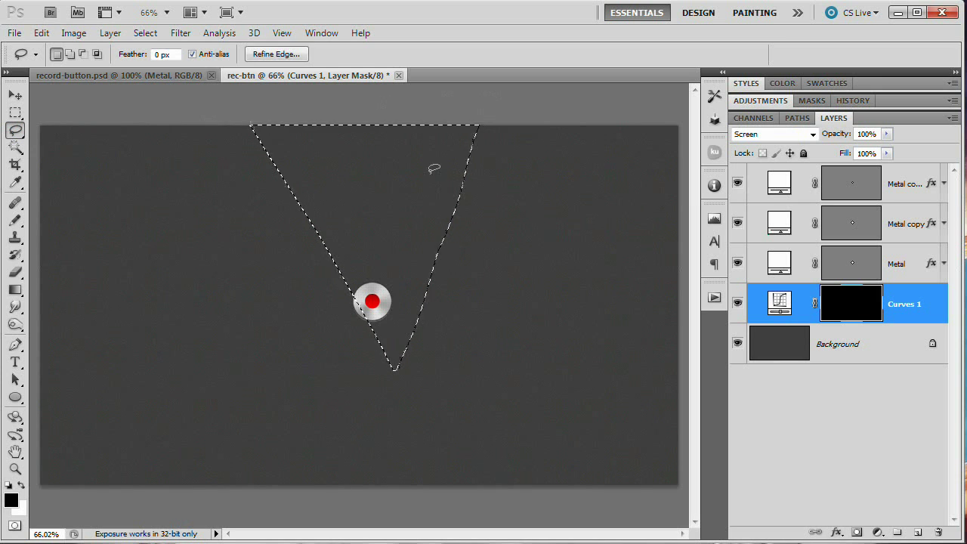
Feather the wedge-shaped selection with a radius of 200 pixels.
left_click(145, 34)
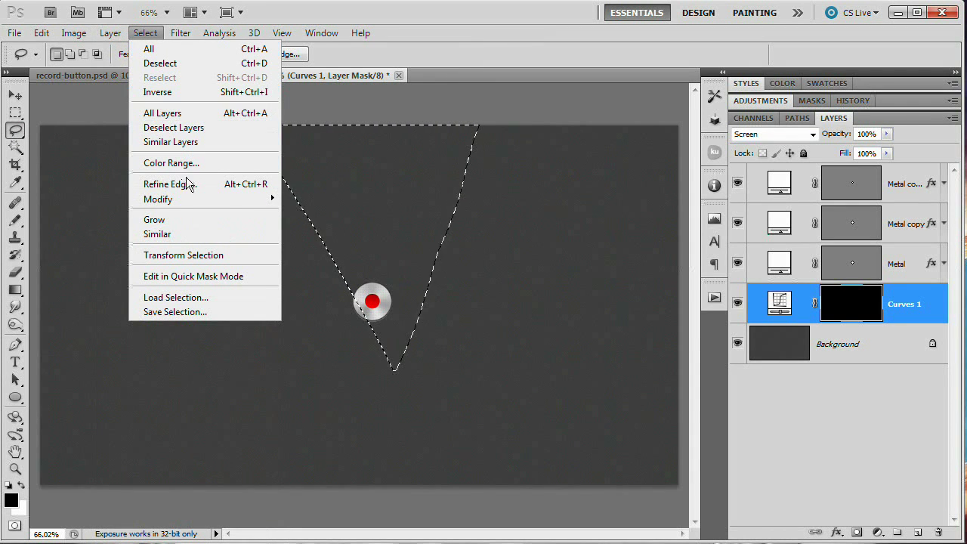
mouse_move(250, 199)
left_click(313, 254)
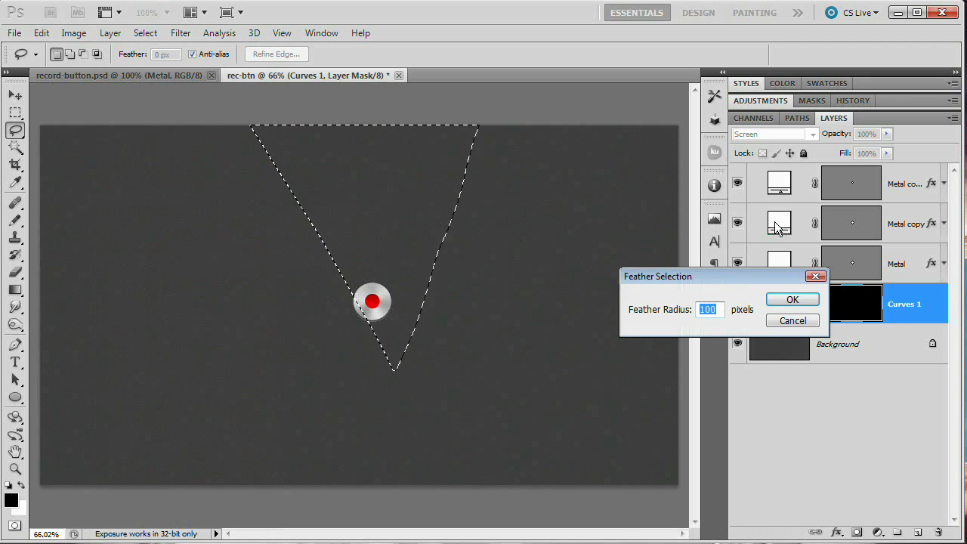
type("150")
key("BackSpace")
key("BackSpace")
key("BackSpace")
type("200")
left_click(792, 300)
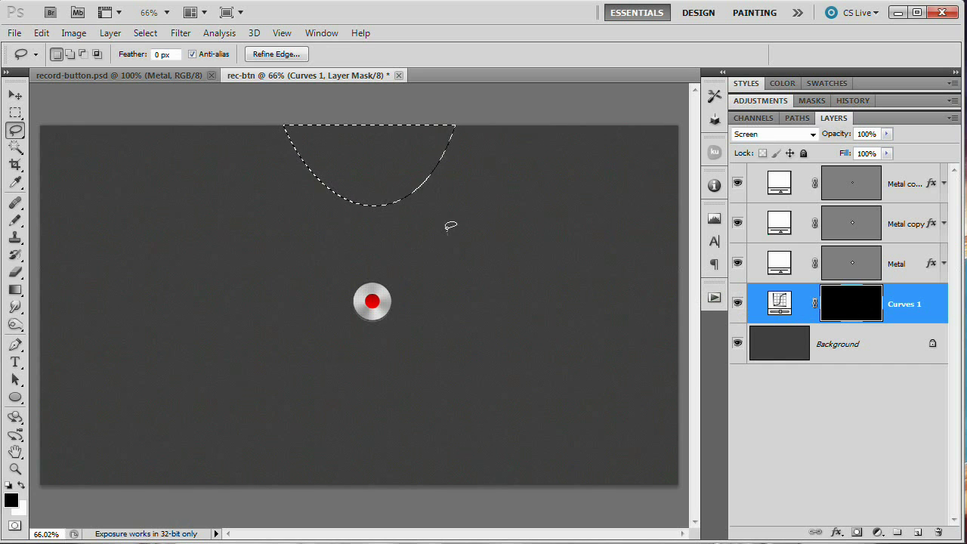
Apply Levels to the Curves 1 mask within the feathered selection, raising the black output level to 255.
key("i")
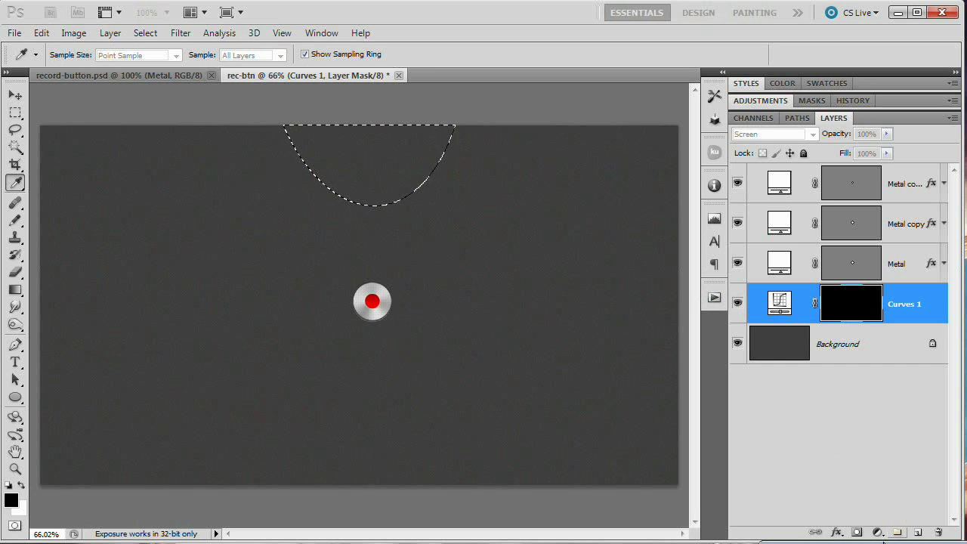
key("ctrl+l")
left_click_drag(810, 514, 640, 187)
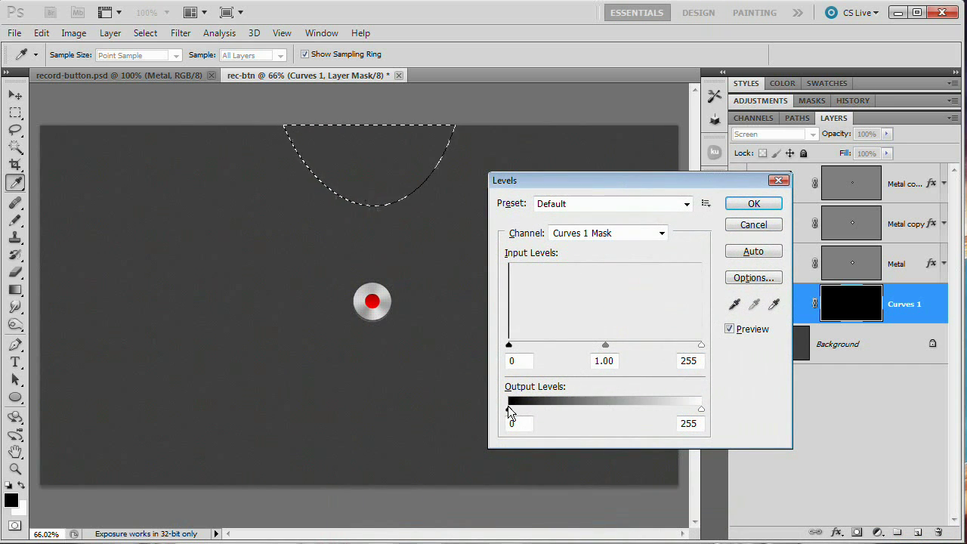
left_click_drag(508, 411, 706, 408)
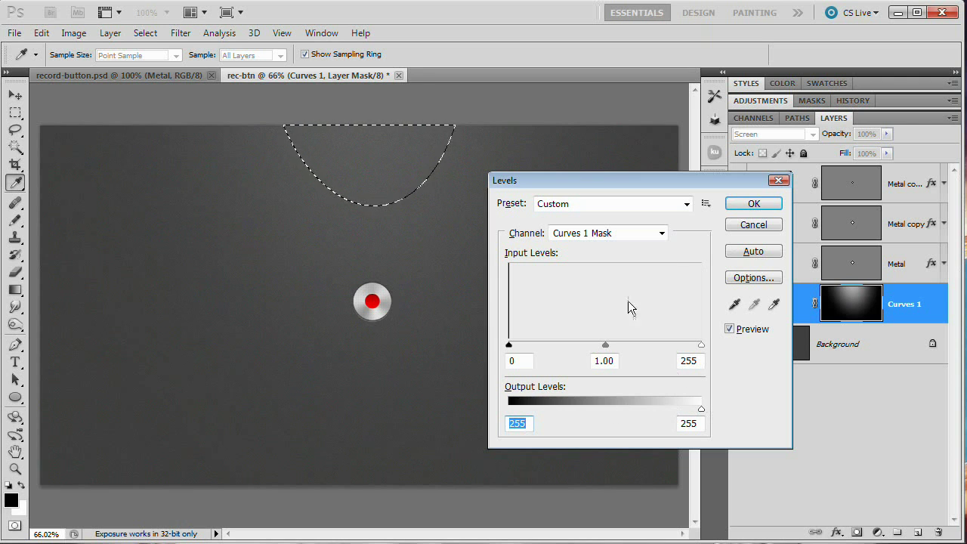
left_click(755, 204)
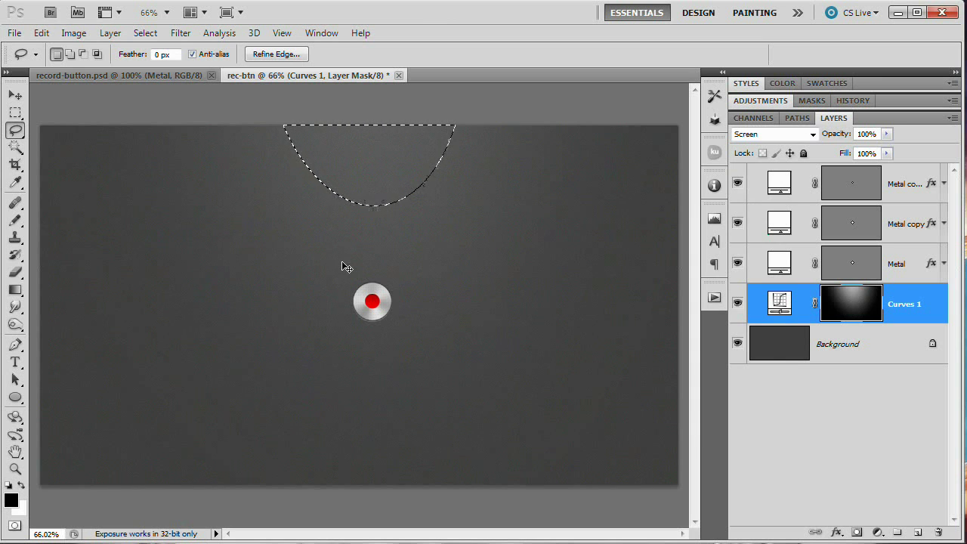
Apply Levels to the Curves 1 mask again, raising the black output level to strengthen the light, and deselect.
key("ctrl+l")
left_click_drag(510, 408, 660, 407)
left_click(766, 203)
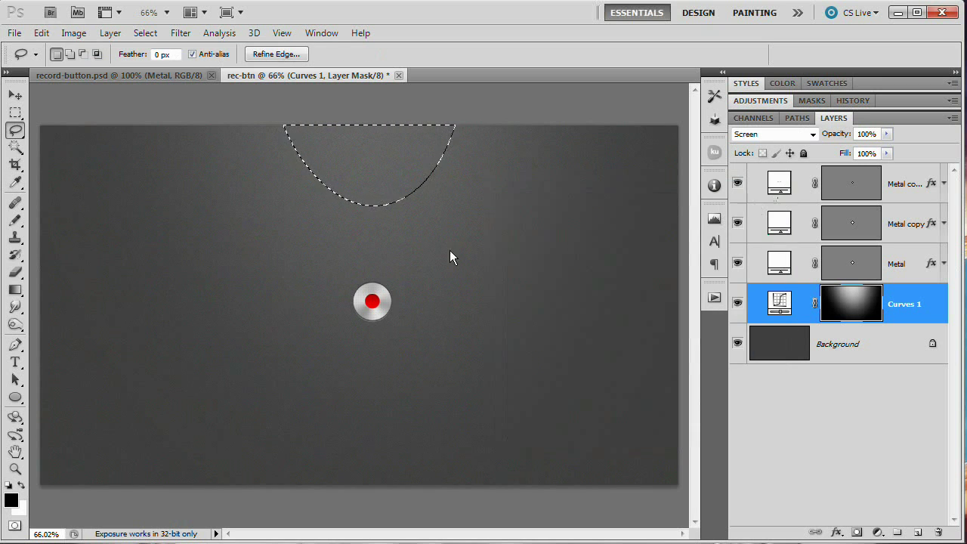
key("ctrl+d")
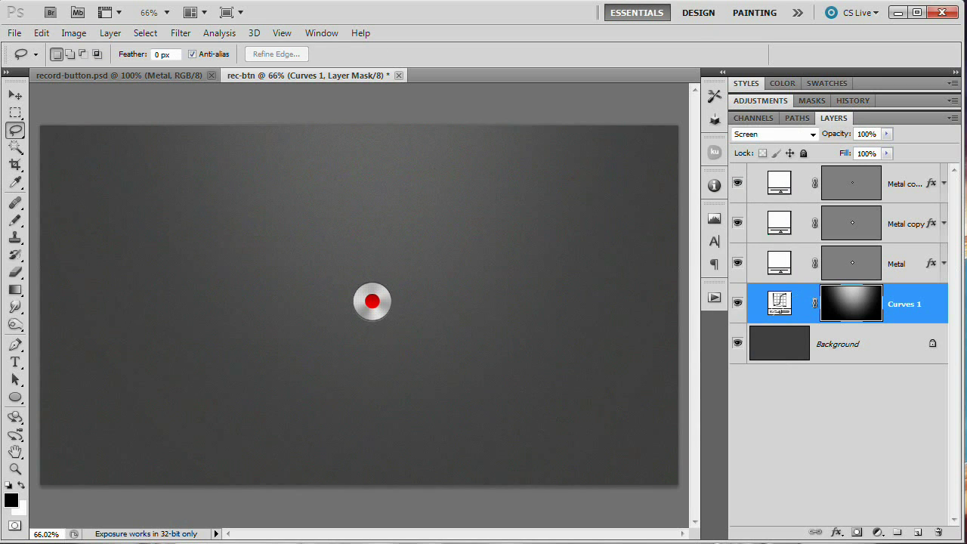
Compare the background with the Curves 1 layer hidden and shown, and return to the Move tool.
left_click(738, 303)
left_click(739, 303)
left_click(15, 96)
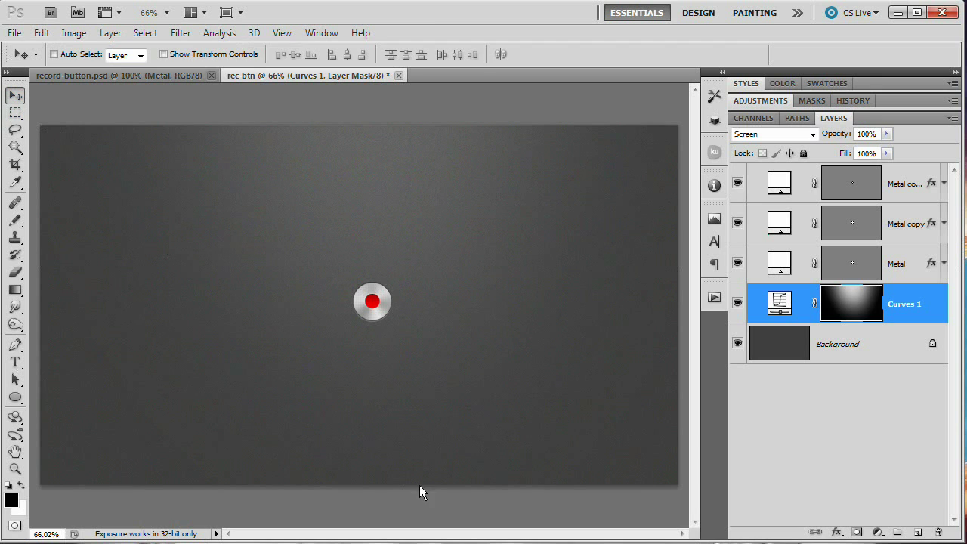